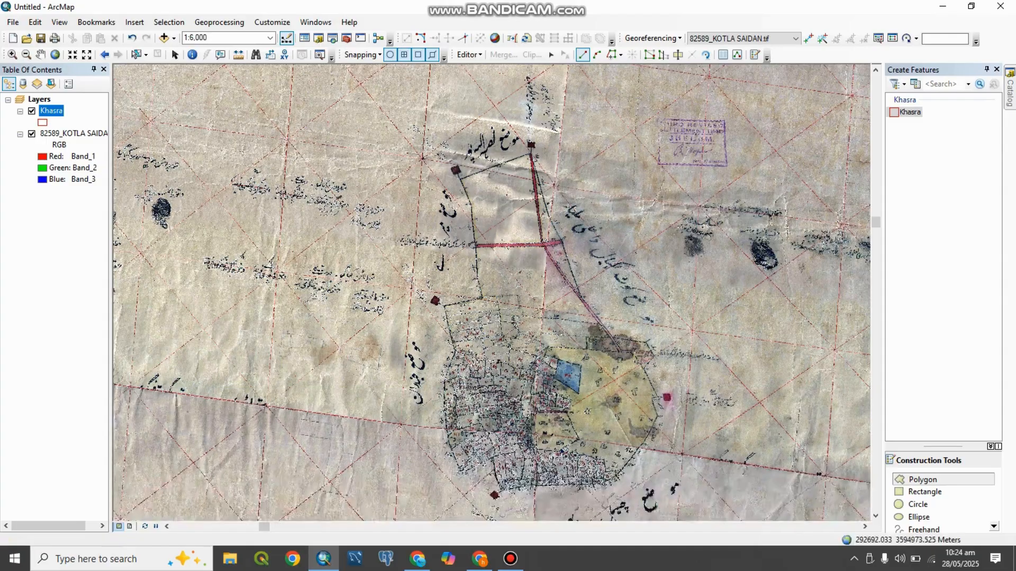
Step: Examine the northern part of the village boundary on the scanned map, from the northern markers to the road crossing
{"action": "scroll", "coordinate": [530, 144], "scroll_direction": "up", "scroll_amount": 2}
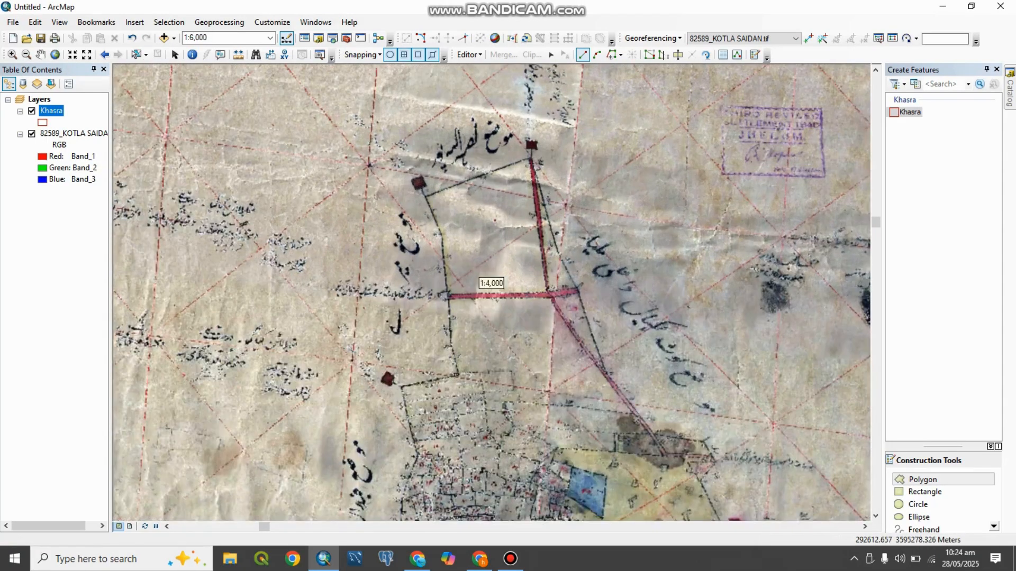
{"action": "scroll", "coordinate": [534, 159], "scroll_direction": "up", "scroll_amount": 5}
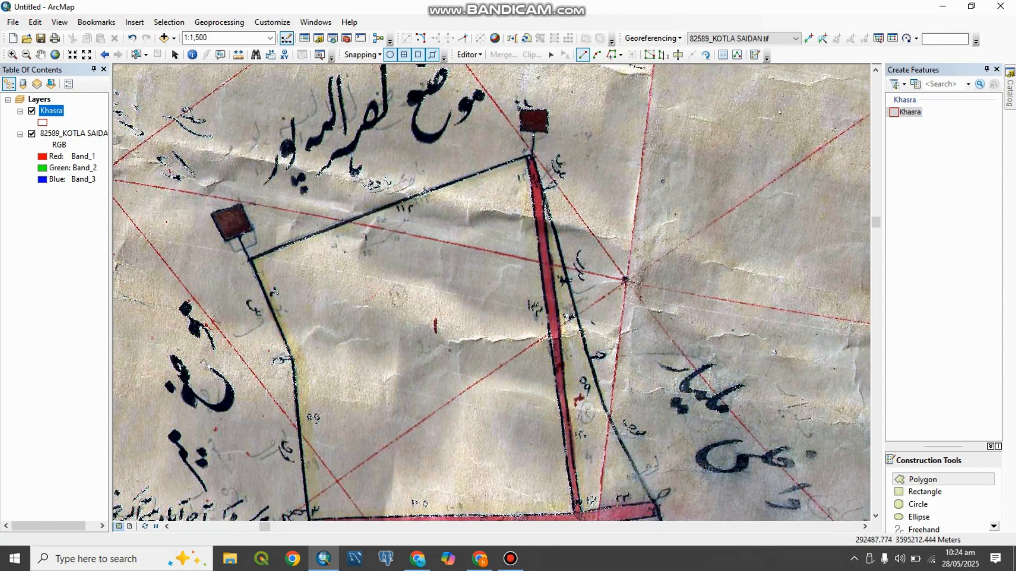
{"action": "left_click_drag", "start_coordinate": [422, 259], "coordinate": [461, 97]}
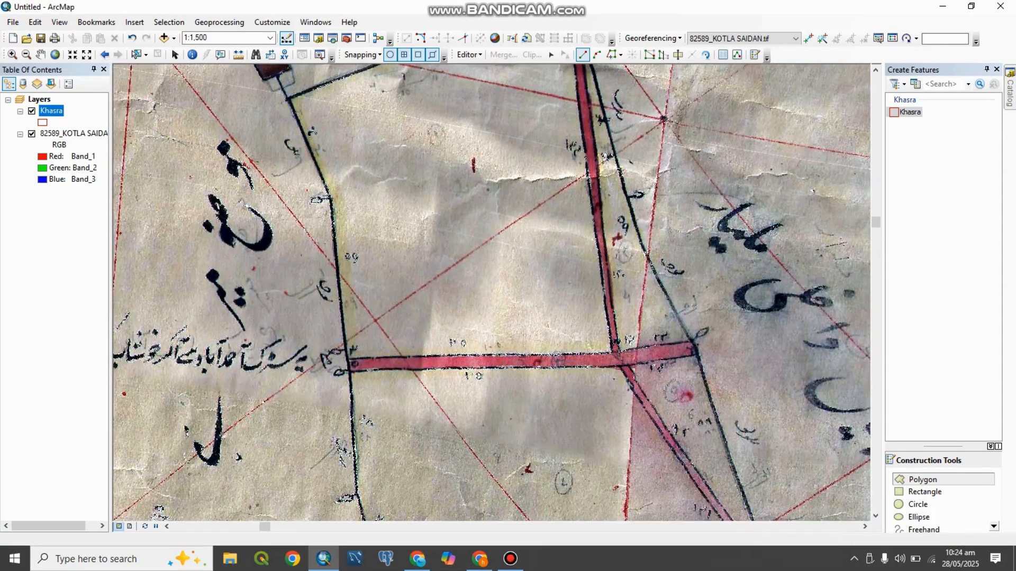
{"action": "scroll", "coordinate": [523, 371], "scroll_direction": "down", "scroll_amount": 2}
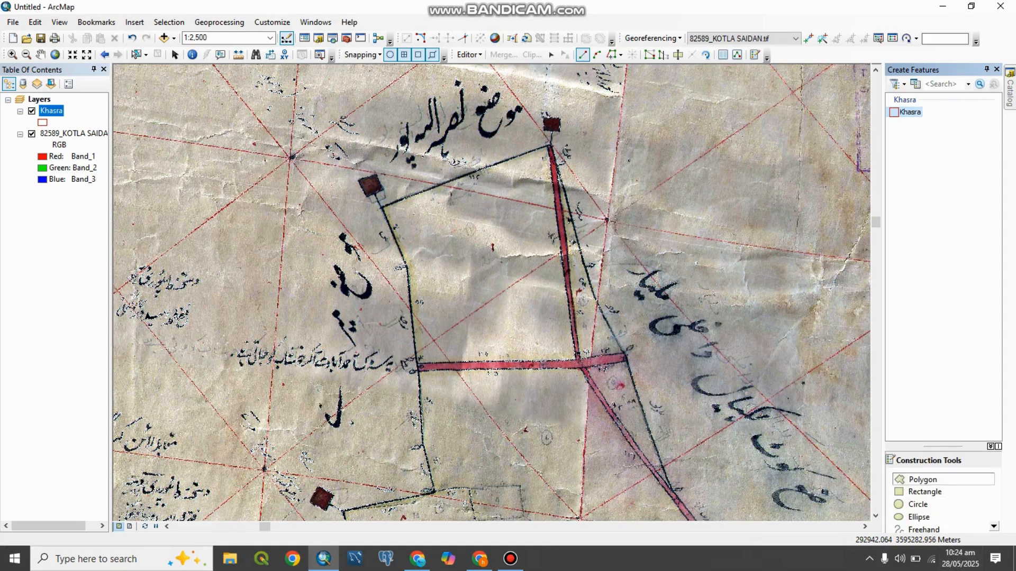
{"action": "left_click_drag", "start_coordinate": [529, 238], "coordinate": [606, 381]}
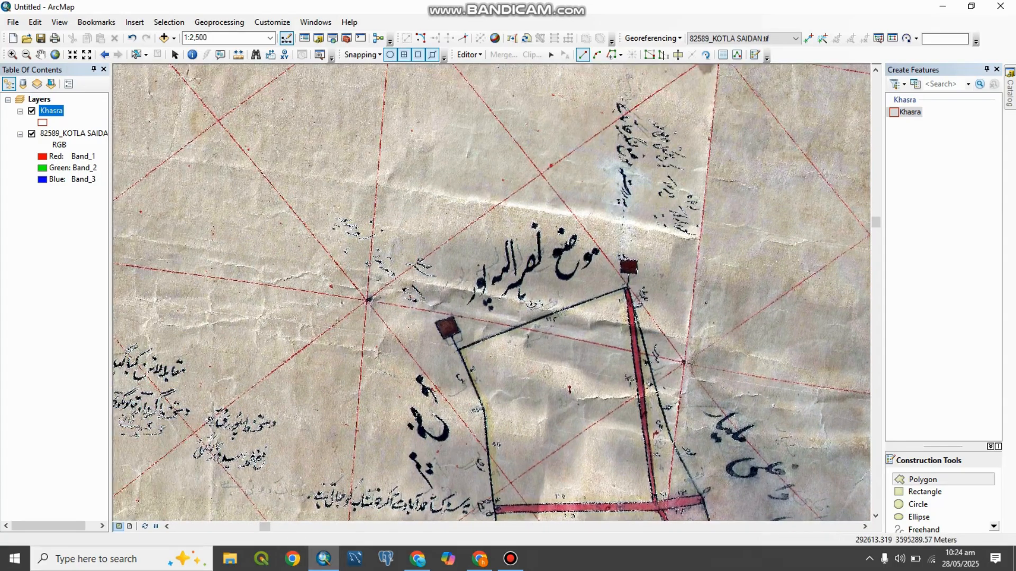
{"action": "scroll", "coordinate": [624, 339], "scroll_direction": "down", "scroll_amount": 3}
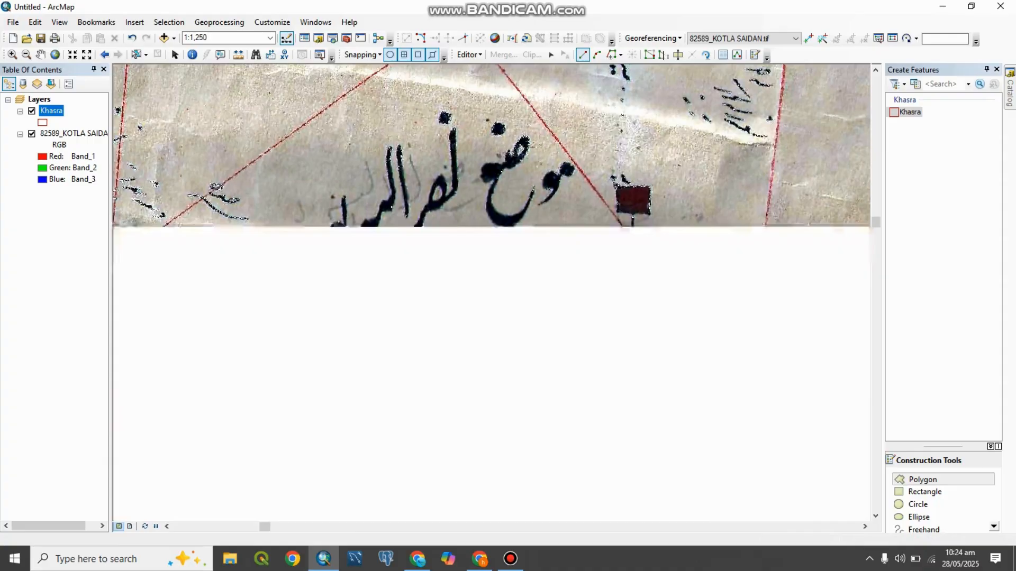
{"action": "scroll", "coordinate": [625, 245], "scroll_direction": "down", "scroll_amount": 2}
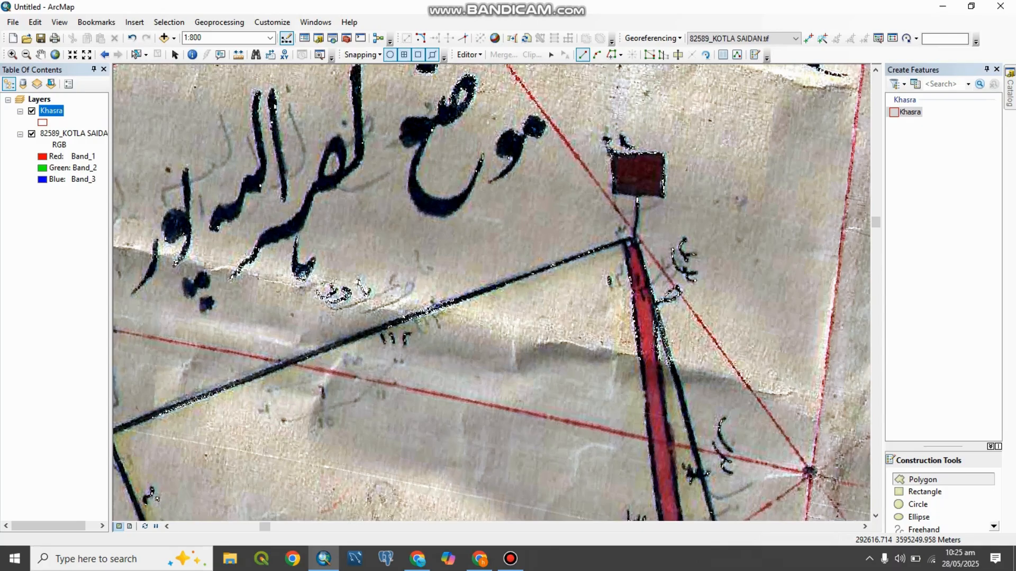
Step: Start a Khasra polygon at the boundary corner below the northernmost brown marker and trace the eastern boundary to the bend above the 59 label
{"action": "scroll", "coordinate": [624, 241], "scroll_direction": "up", "scroll_amount": 2}
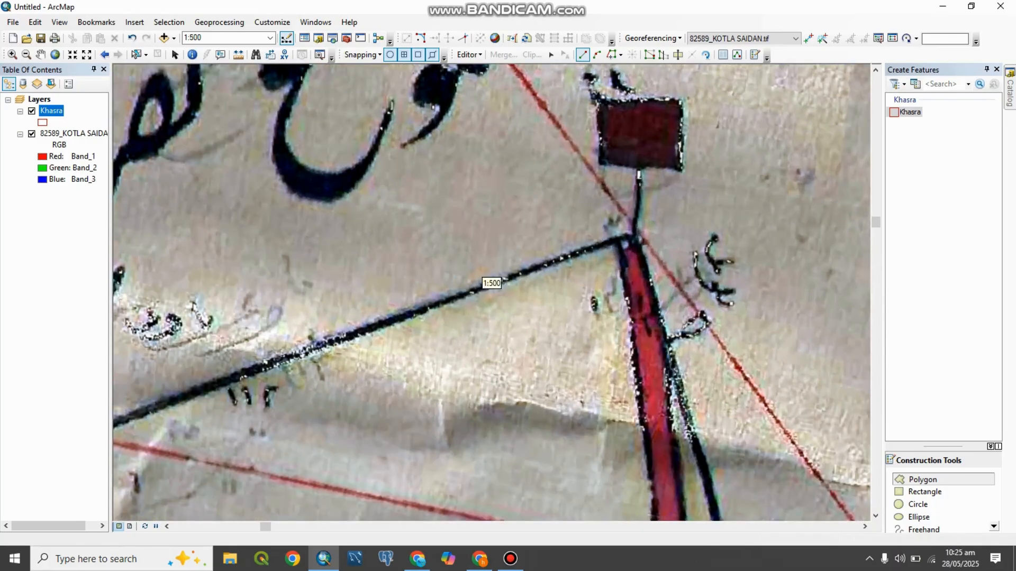
{"action": "scroll", "coordinate": [625, 254], "scroll_direction": "up", "scroll_amount": 2}
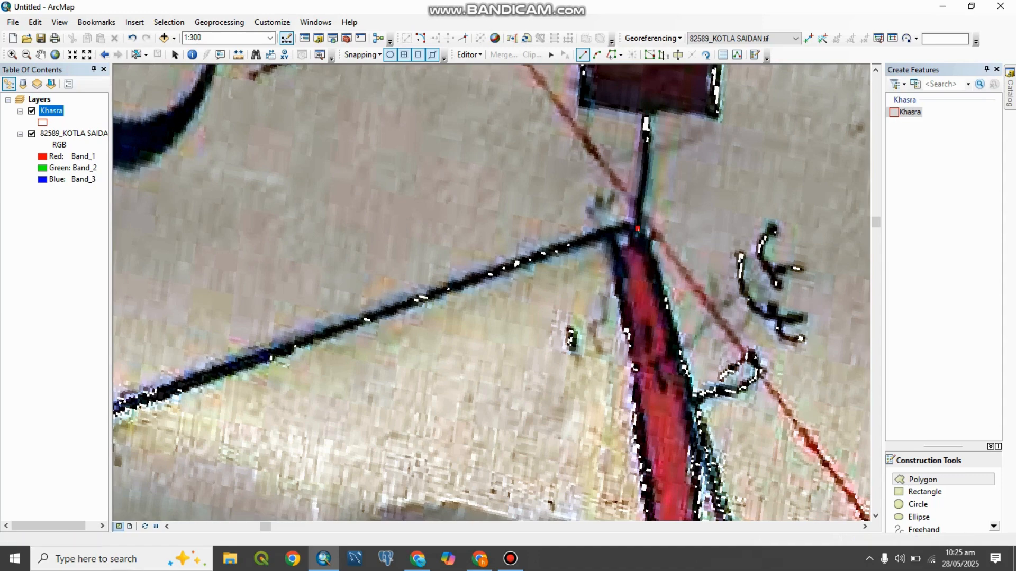
{"action": "scroll", "coordinate": [687, 384], "scroll_direction": "down", "scroll_amount": 2}
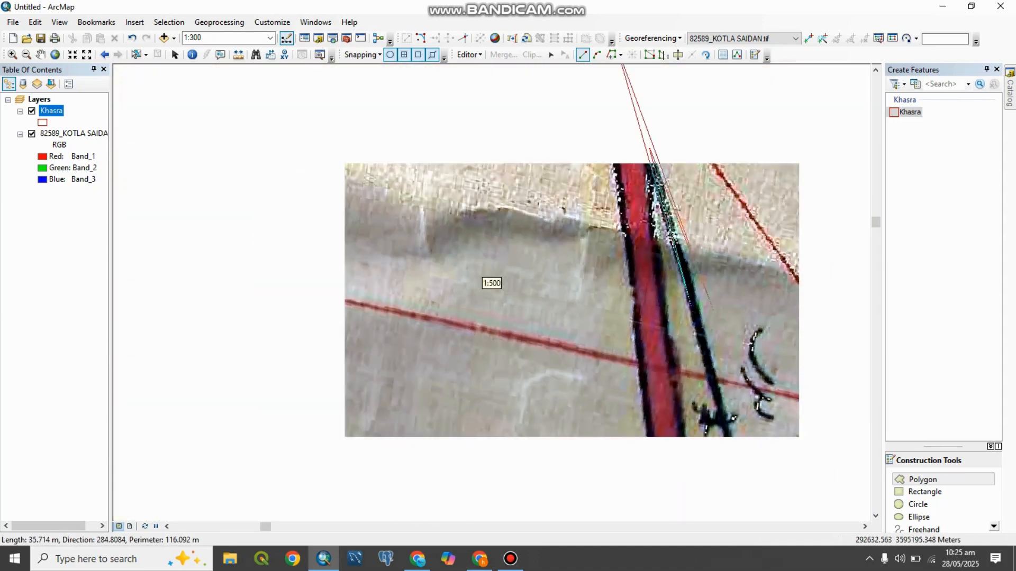
{"action": "left_click_drag", "start_coordinate": [652, 247], "coordinate": [688, 447]}
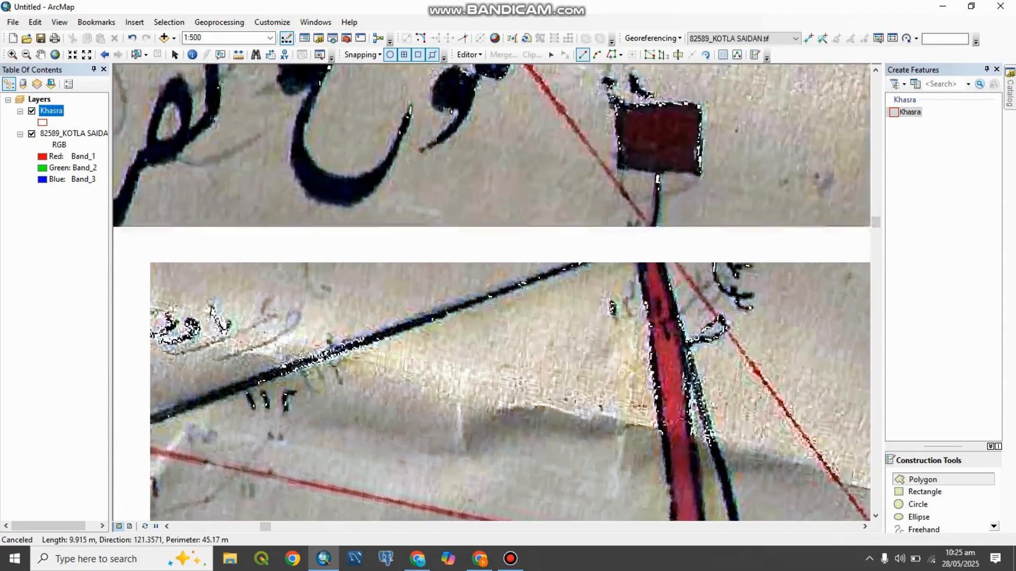
{"action": "left_click_drag", "start_coordinate": [690, 372], "coordinate": [651, 225]}
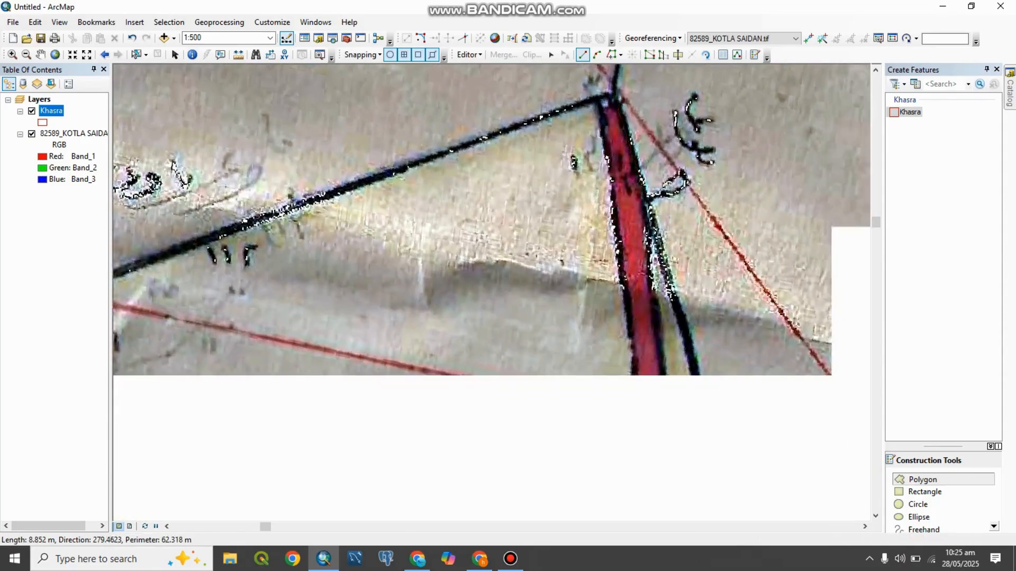
{"action": "left_click_drag", "start_coordinate": [659, 296], "coordinate": [642, 110]}
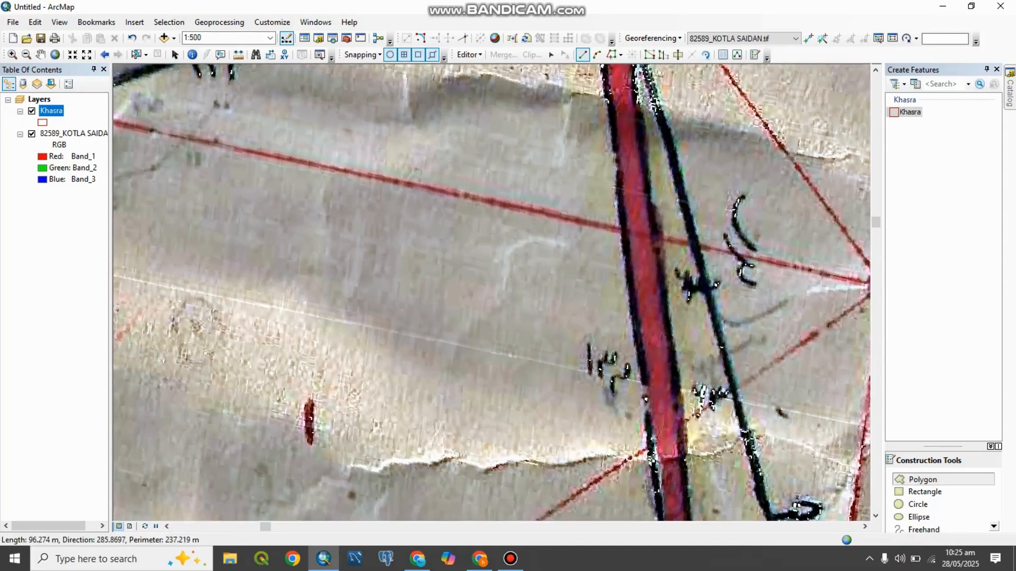
{"action": "left_click_drag", "start_coordinate": [722, 343], "coordinate": [650, 154]}
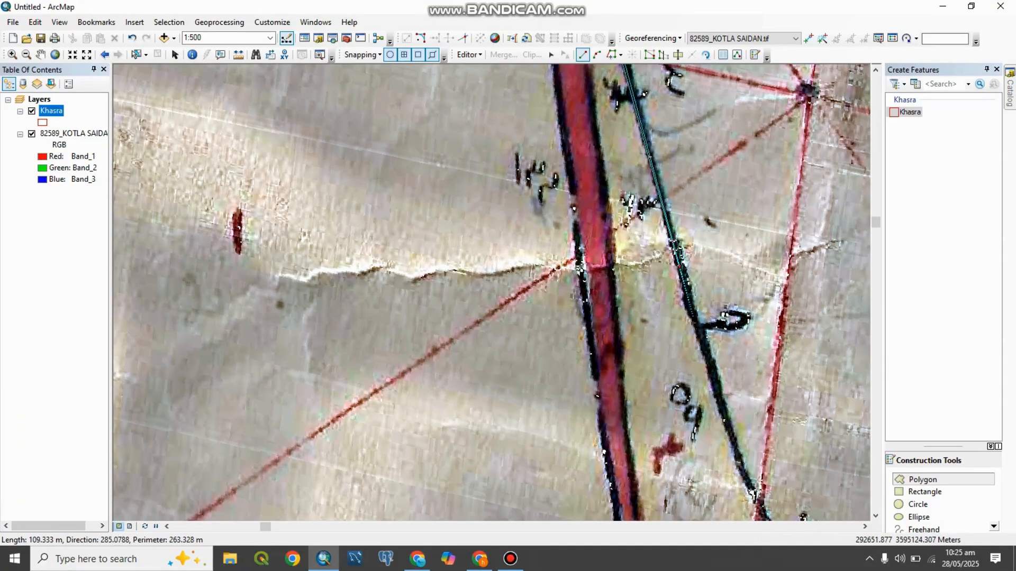
{"action": "left_click", "coordinate": [696, 327]}
Step: Extend the polygon through the bend on the red survey line to the north-east corner of the horizontal road
{"action": "left_click_drag", "start_coordinate": [721, 394], "coordinate": [643, 179]}
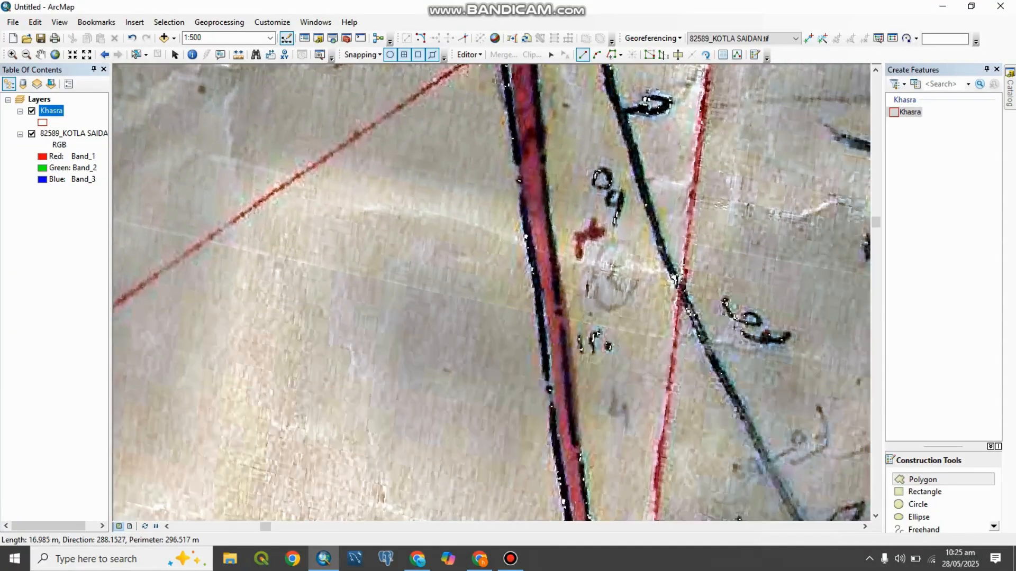
{"action": "left_click_drag", "start_coordinate": [679, 297], "coordinate": [580, 124]}
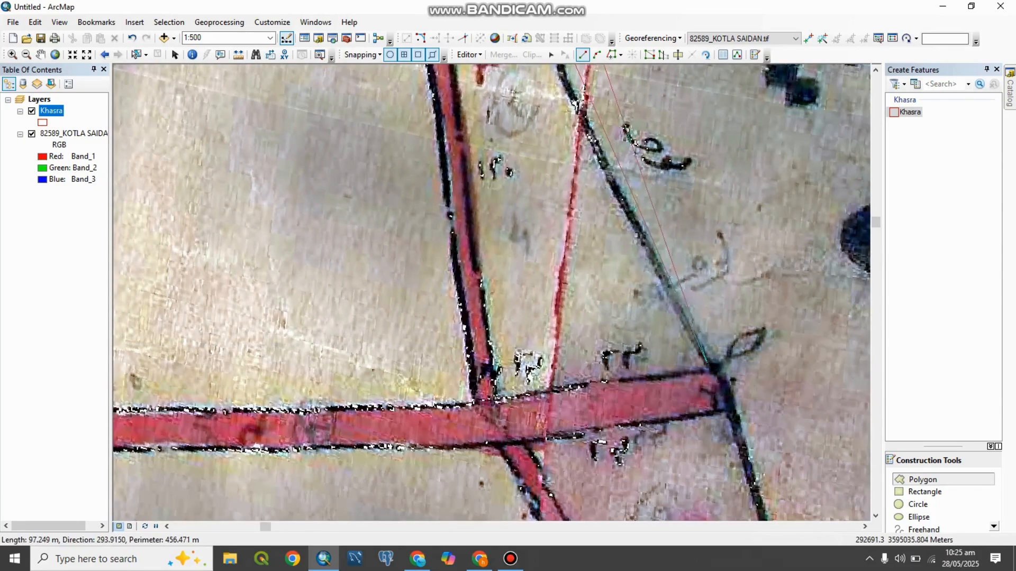
{"action": "left_click_drag", "start_coordinate": [705, 340], "coordinate": [752, 461]}
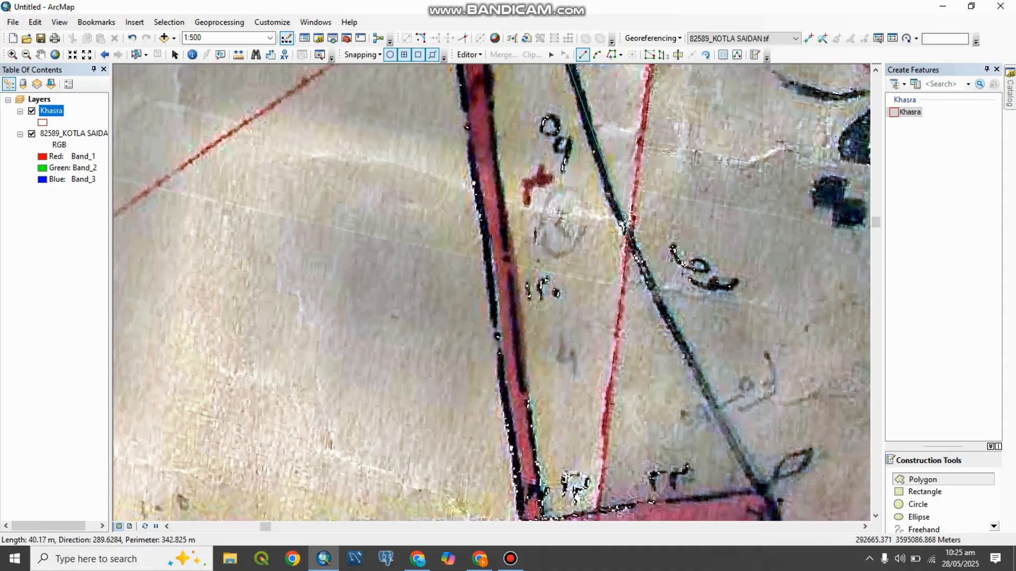
{"action": "left_click", "coordinate": [626, 232]}
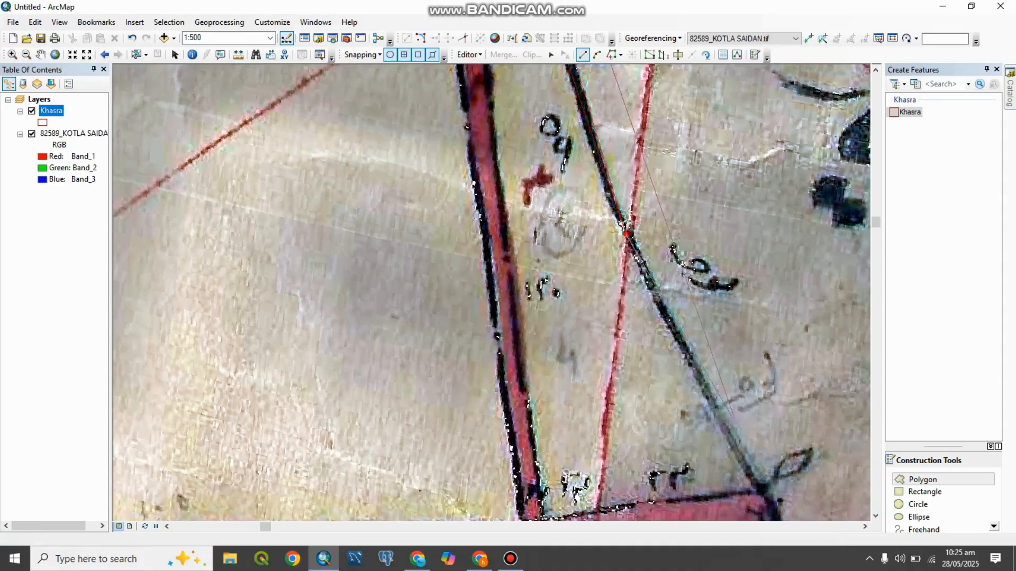
{"action": "left_click", "coordinate": [761, 492]}
Step: Add the road's south-east corner to the polygon and trace the boundary down to where it meets the diagonal road
{"action": "left_click_drag", "start_coordinate": [764, 502], "coordinate": [604, 210]}
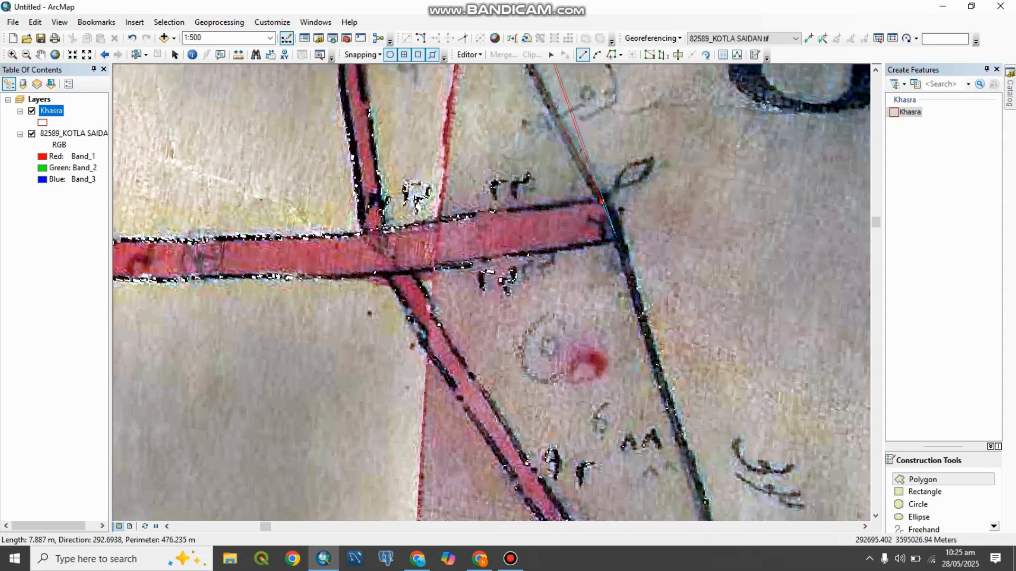
{"action": "left_click_drag", "start_coordinate": [635, 338], "coordinate": [628, 78]}
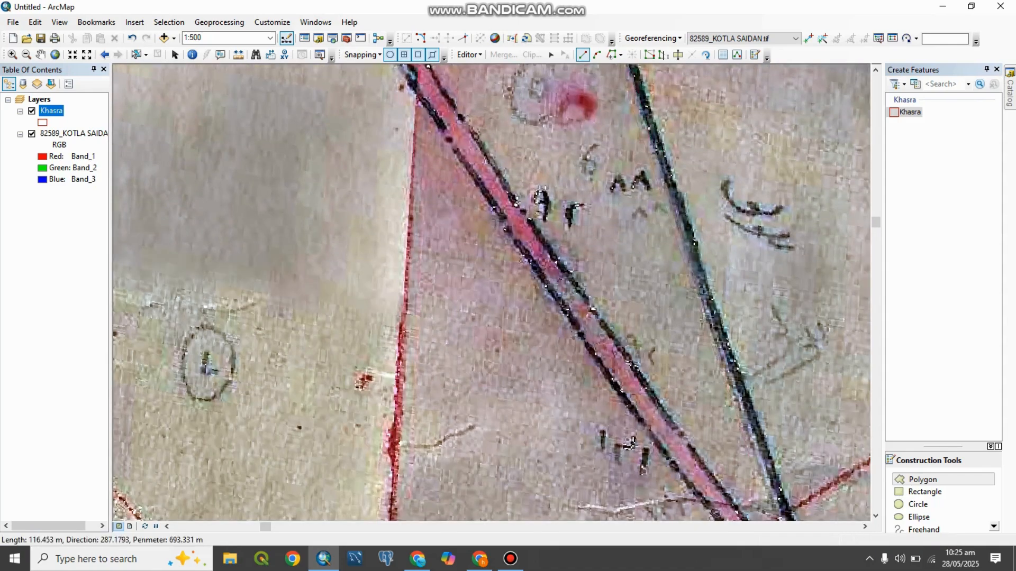
{"action": "left_click_drag", "start_coordinate": [735, 405], "coordinate": [636, 79]}
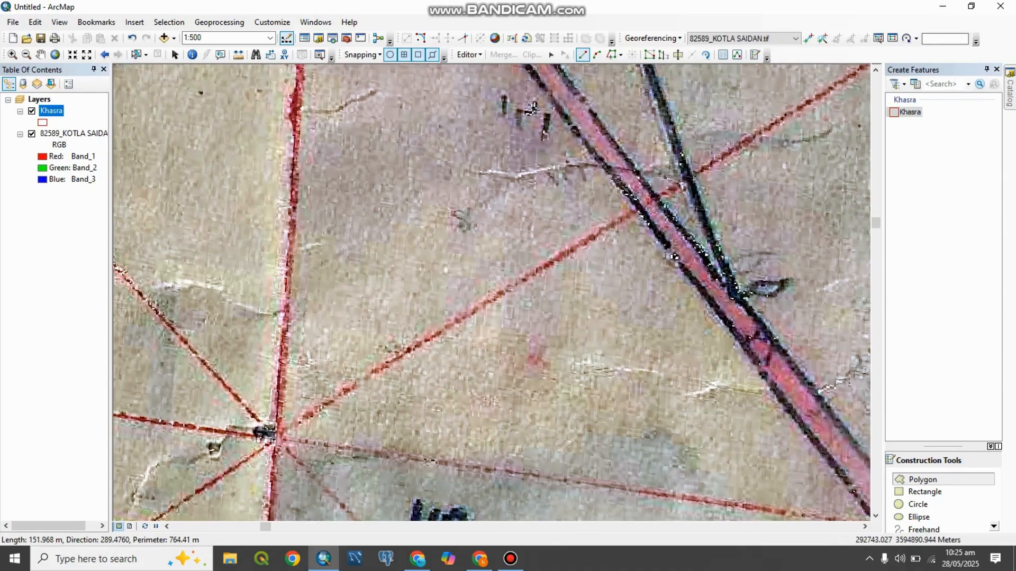
{"action": "left_click_drag", "start_coordinate": [532, 110], "coordinate": [619, 391]}
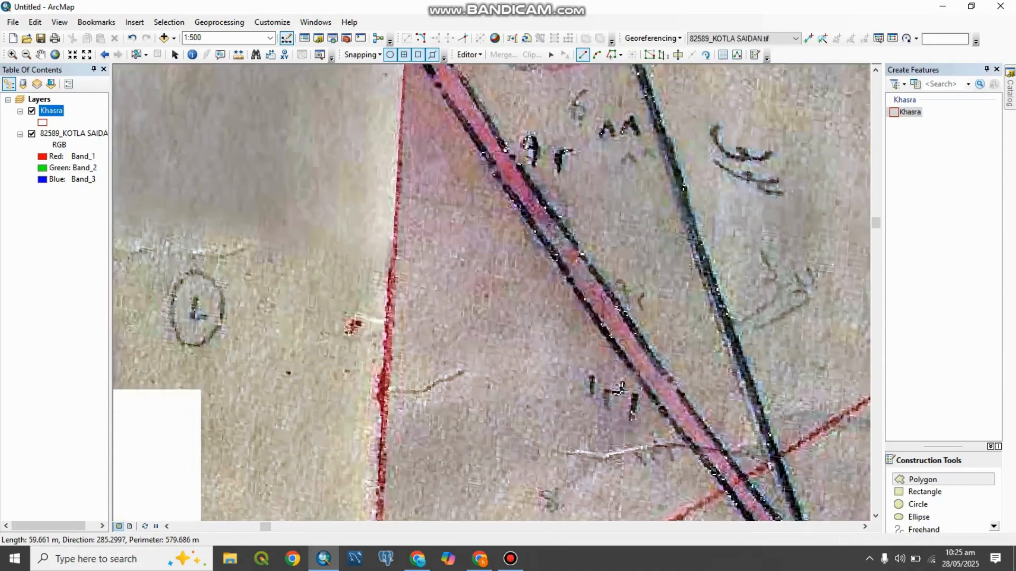
{"action": "left_click_drag", "start_coordinate": [659, 140], "coordinate": [701, 371]}
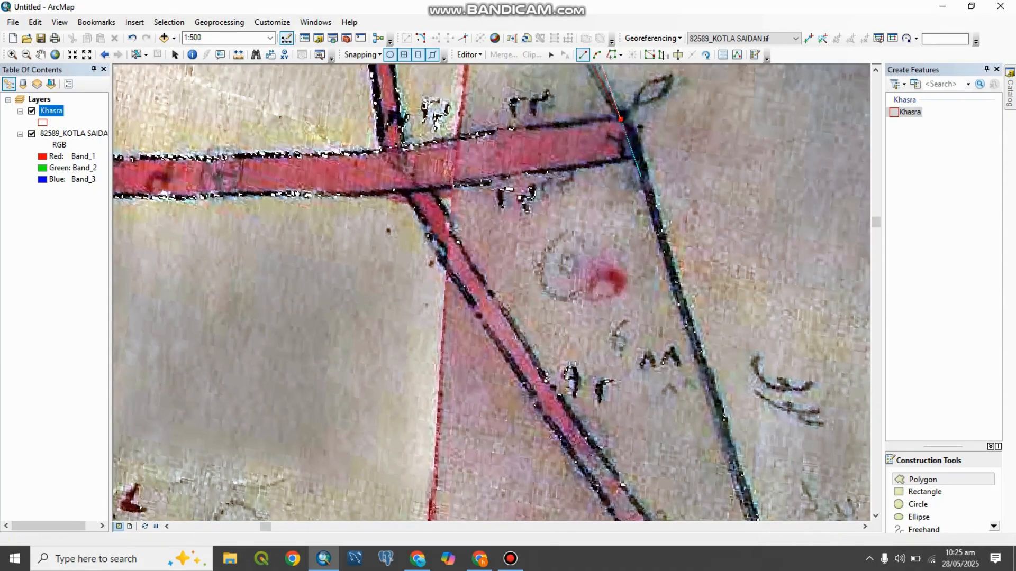
{"action": "left_click", "coordinate": [637, 156]}
{"action": "left_click_drag", "start_coordinate": [737, 479], "coordinate": [630, 159]}
{"action": "left_click_drag", "start_coordinate": [741, 466], "coordinate": [717, 354]}
{"action": "left_click", "coordinate": [733, 371]}
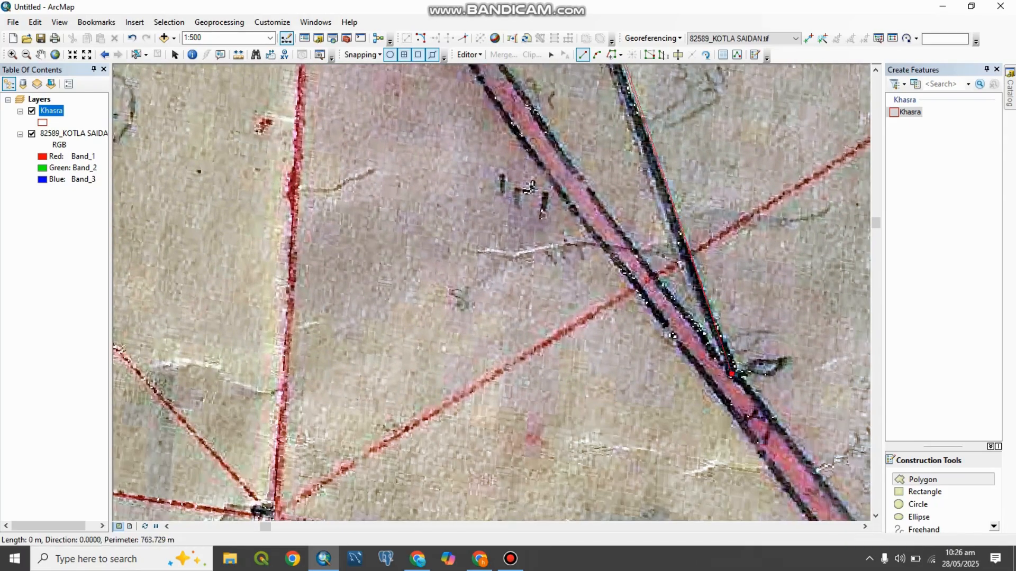
Step: Trace the diagonal road's eastern edge and follow the boundary branching east from it to the outer corner
{"action": "left_click_drag", "start_coordinate": [781, 419], "coordinate": [595, 161]}
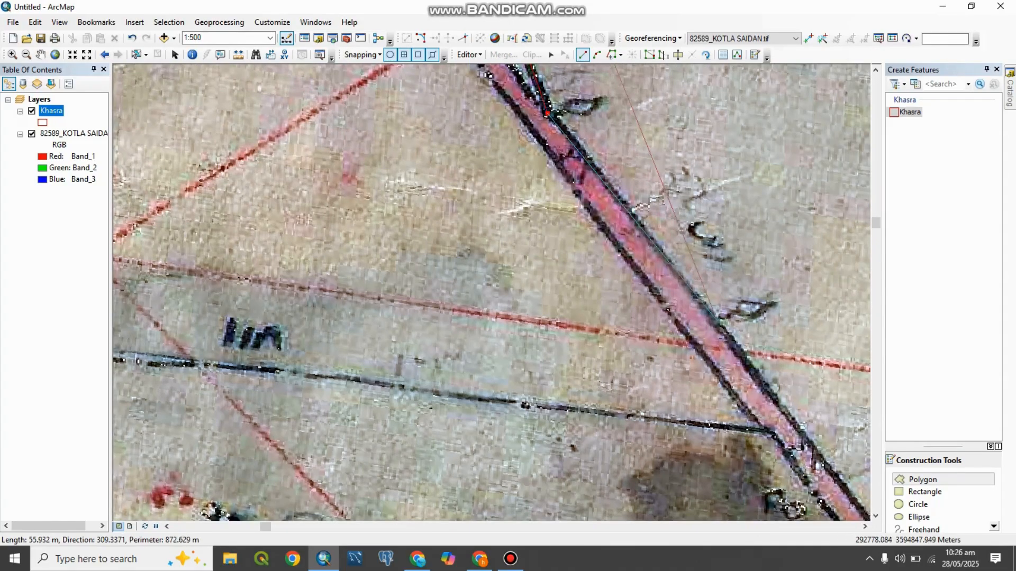
{"action": "left_click", "coordinate": [716, 317]}
{"action": "left_click_drag", "start_coordinate": [783, 378], "coordinate": [514, 54]}
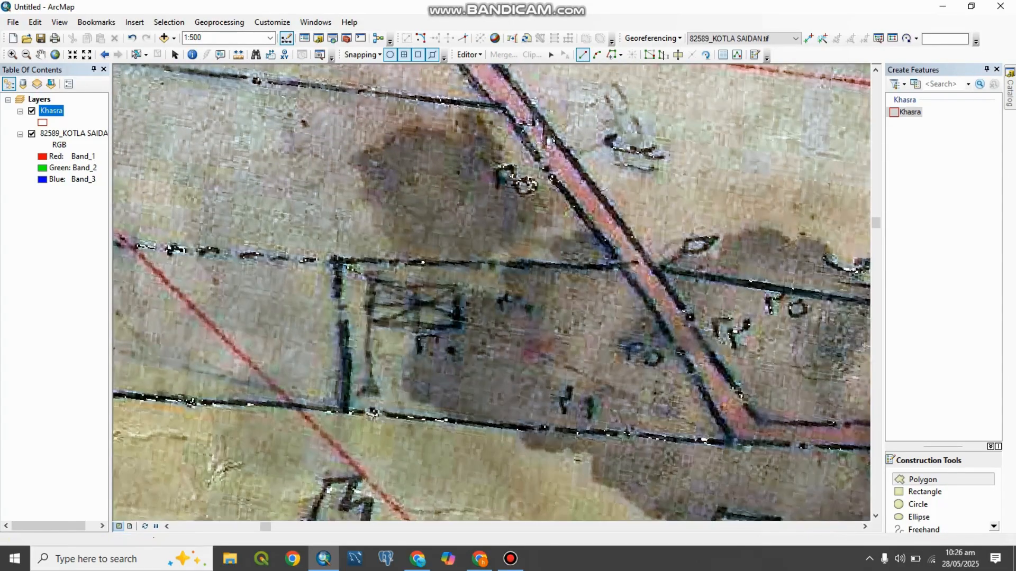
{"action": "left_click", "coordinate": [654, 271]}
{"action": "left_click_drag", "start_coordinate": [777, 292], "coordinate": [418, 247]}
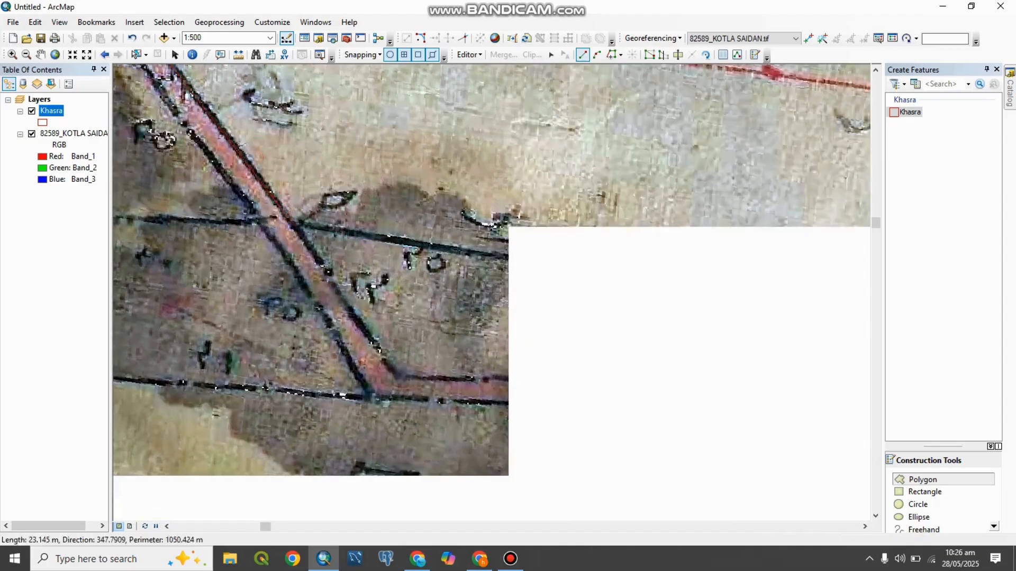
{"action": "left_click", "coordinate": [692, 283]}
{"action": "left_click_drag", "start_coordinate": [727, 340], "coordinate": [646, 201]}
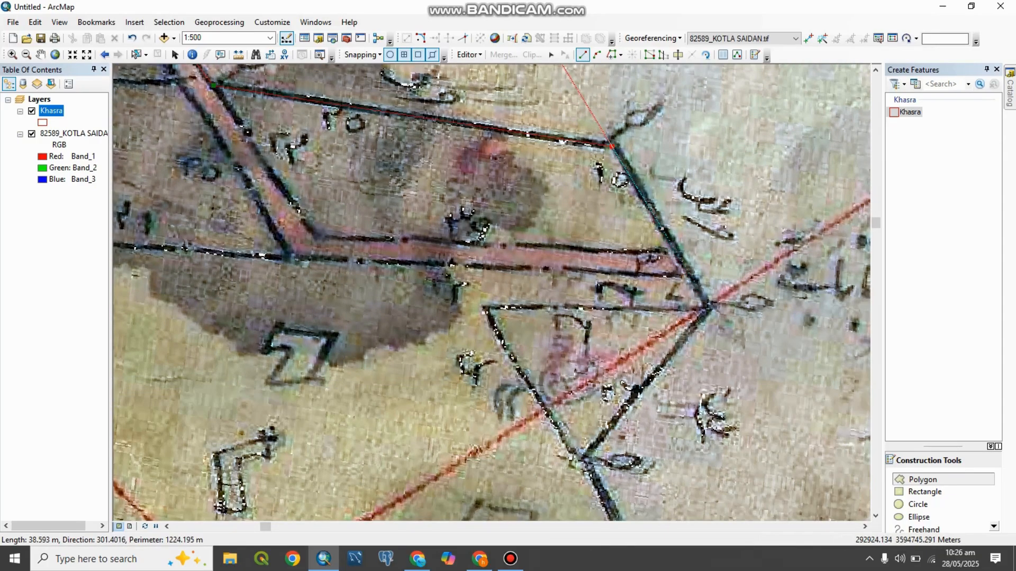
Step: Extend the polygon around the triangular plot and down to the magenta marker's junction, including the corner just west of it
{"action": "left_click", "coordinate": [709, 306]}
{"action": "left_click", "coordinate": [584, 458]}
{"action": "left_click_drag", "start_coordinate": [586, 464], "coordinate": [493, 101]}
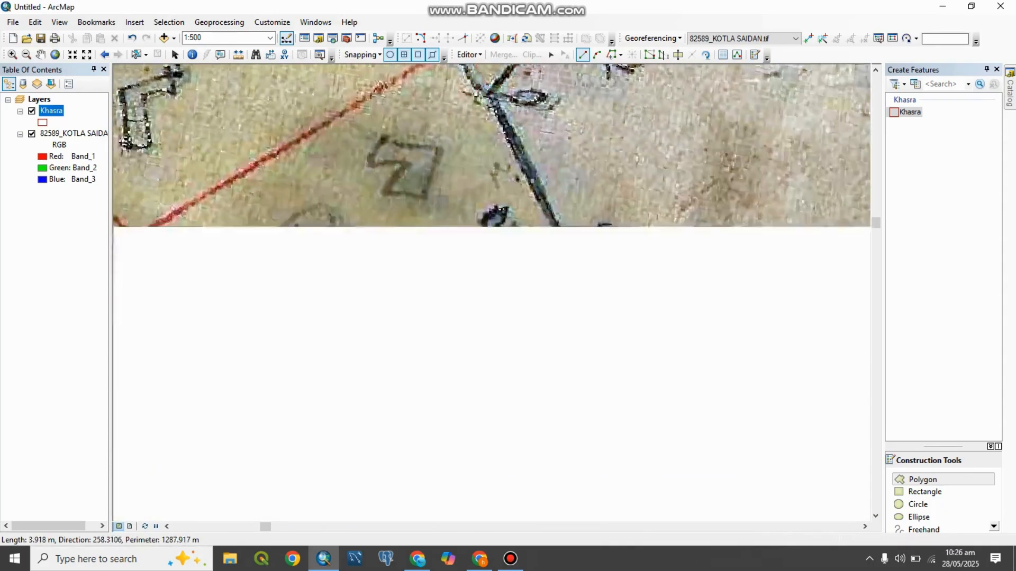
{"action": "left_click", "coordinate": [656, 434]}
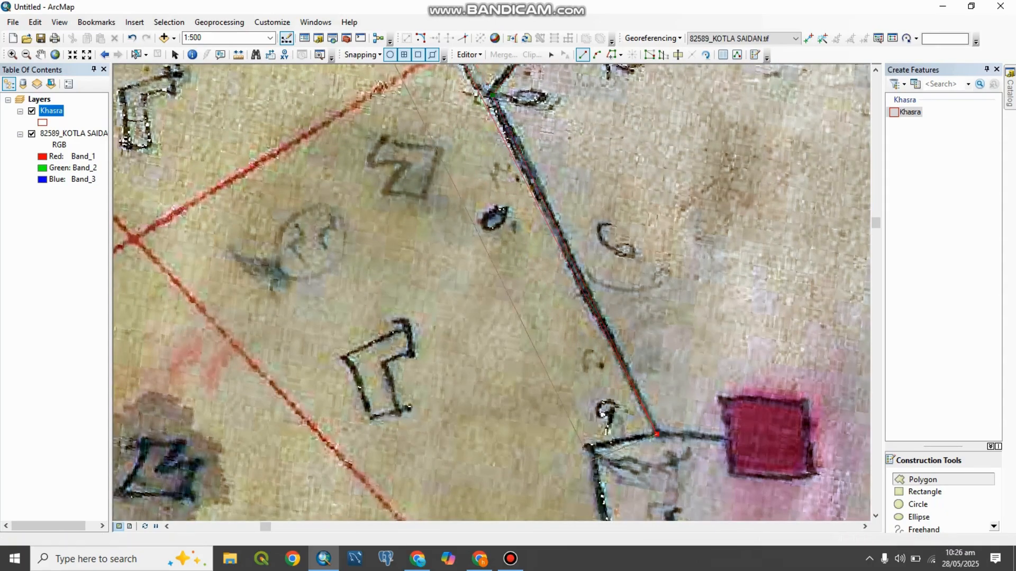
{"action": "left_click", "coordinate": [591, 448]}
{"action": "left_click_drag", "start_coordinate": [591, 463], "coordinate": [572, 50]}
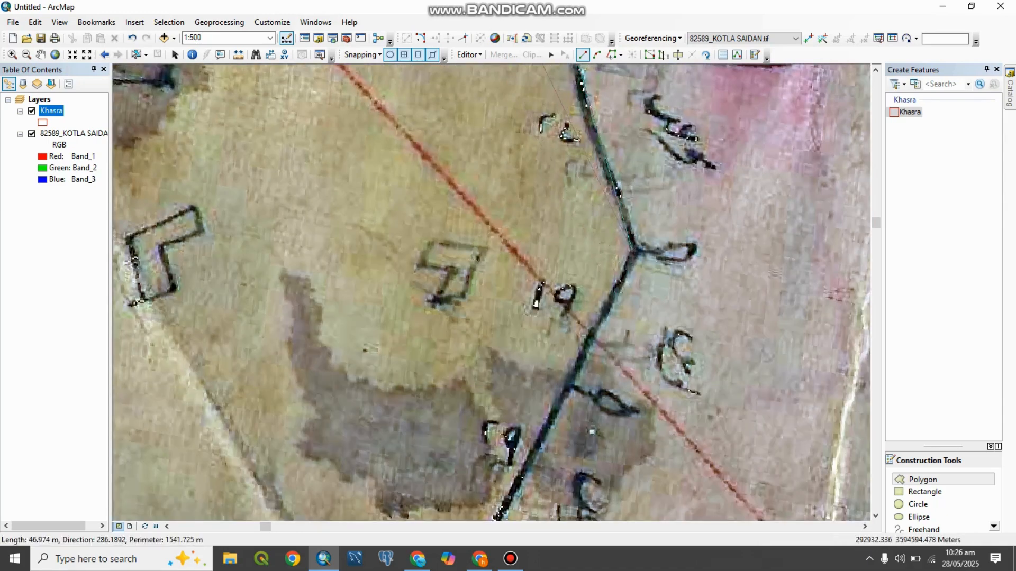
Step: Trace the eastern boundary south through the two bends below the magenta marker to the bend just above the red survey line
{"action": "left_click", "coordinate": [634, 248]}
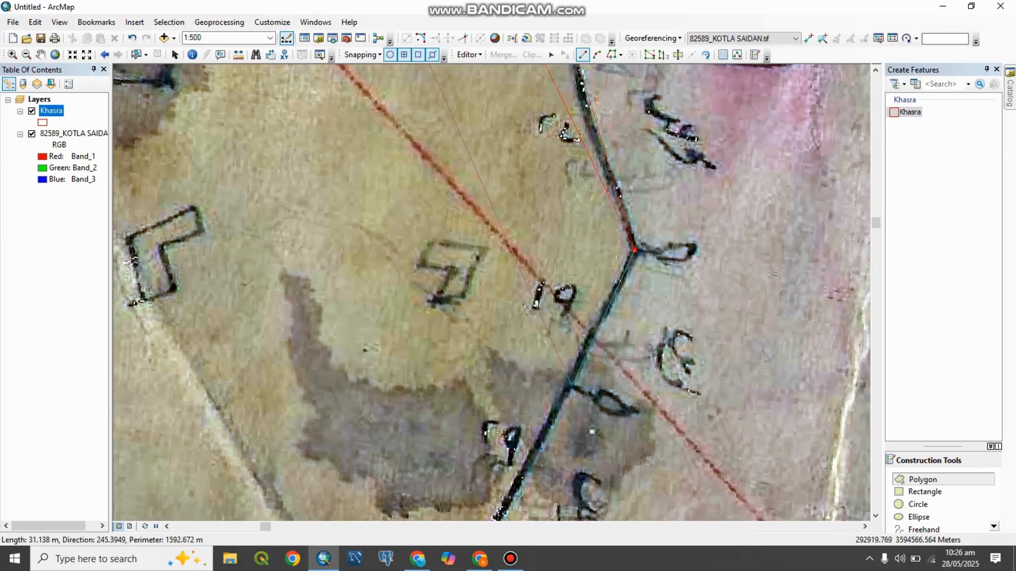
{"action": "left_click", "coordinate": [568, 386]}
{"action": "left_click_drag", "start_coordinate": [506, 444], "coordinate": [646, 8]}
{"action": "left_click_drag", "start_coordinate": [604, 119], "coordinate": [603, 281]}
{"action": "left_click", "coordinate": [610, 296]}
Step: Extend the polygon south-west across the red survey line to the eastern corner of the triangular plot
{"action": "left_click_drag", "start_coordinate": [549, 357], "coordinate": [576, 265]}
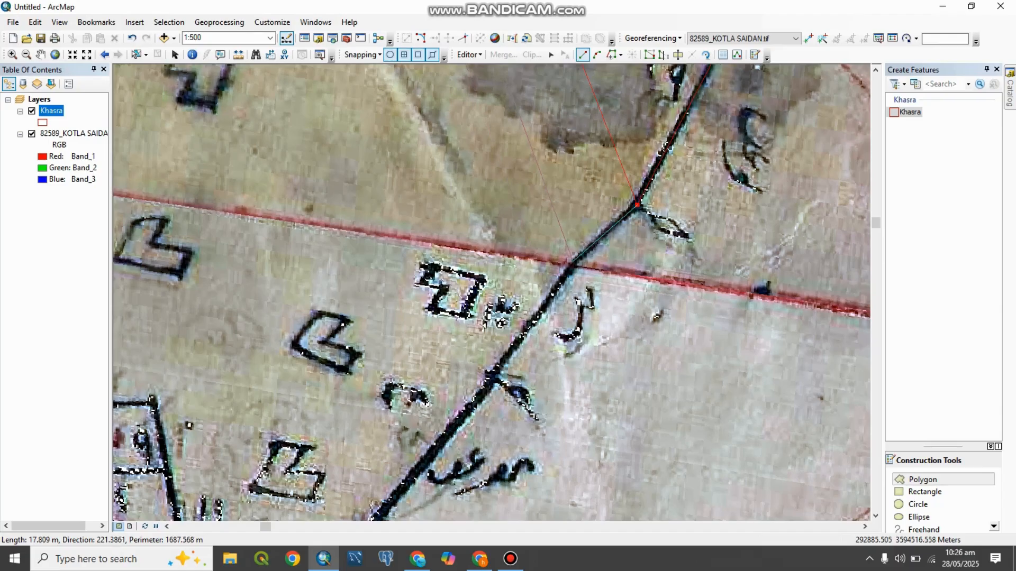
{"action": "left_click", "coordinate": [573, 260]}
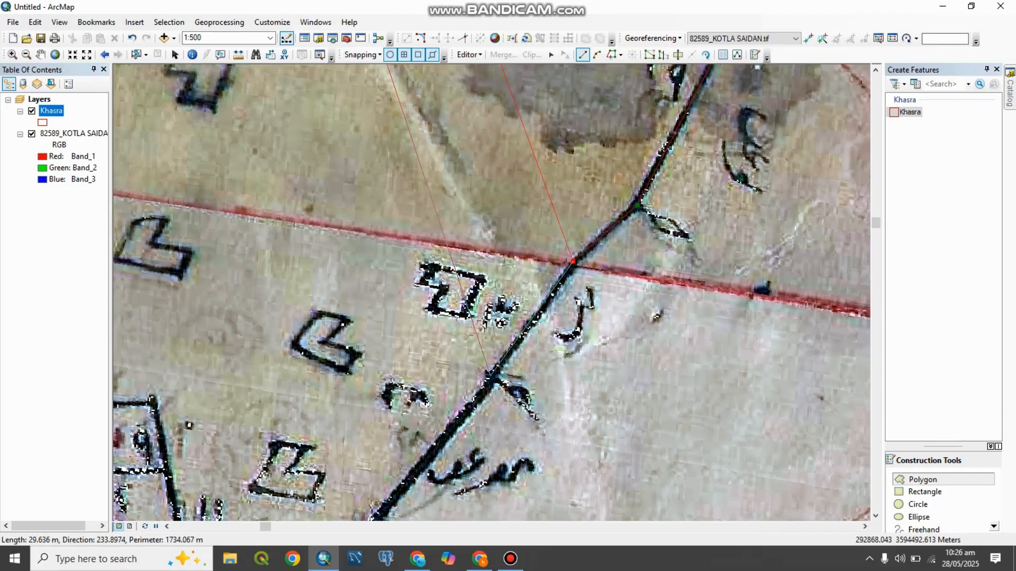
{"action": "left_click", "coordinate": [493, 375]}
{"action": "left_click_drag", "start_coordinate": [339, 467], "coordinate": [461, 193]}
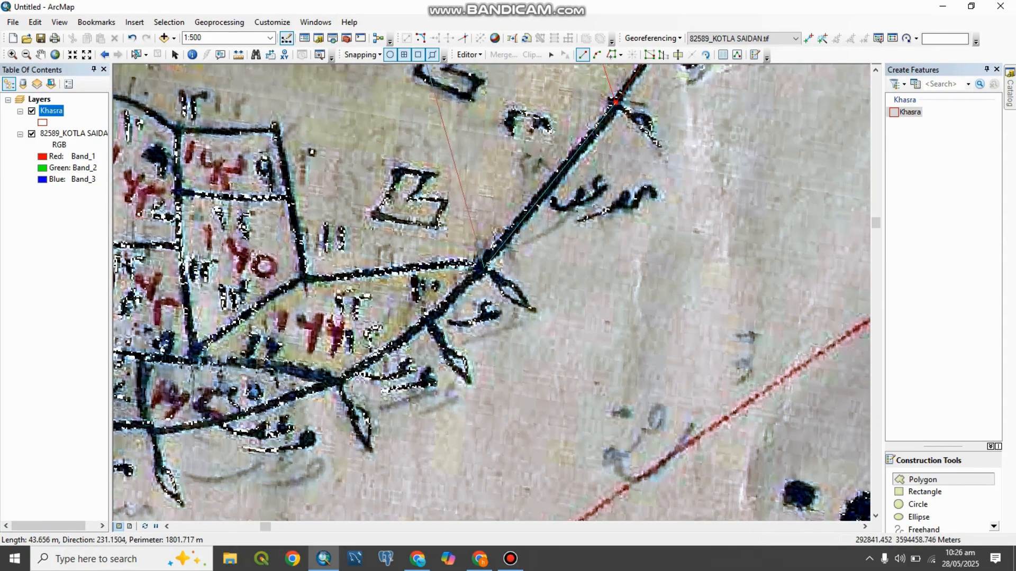
{"action": "left_click", "coordinate": [481, 267]}
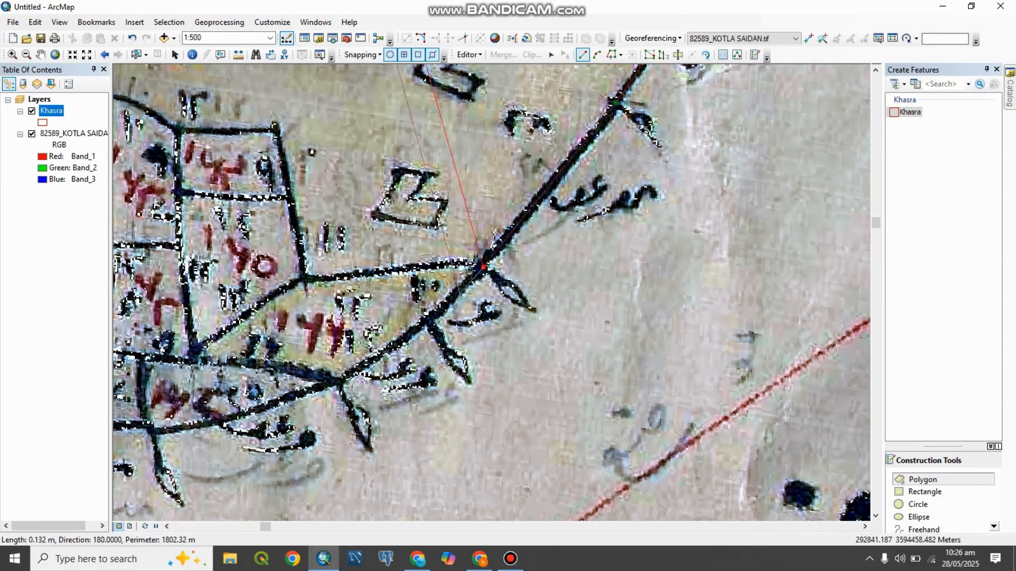
Step: Trace the curved south-eastern edge of the triangular plot and follow the southern boundary west past the next two plot junctions
{"action": "left_click", "coordinate": [429, 319]}
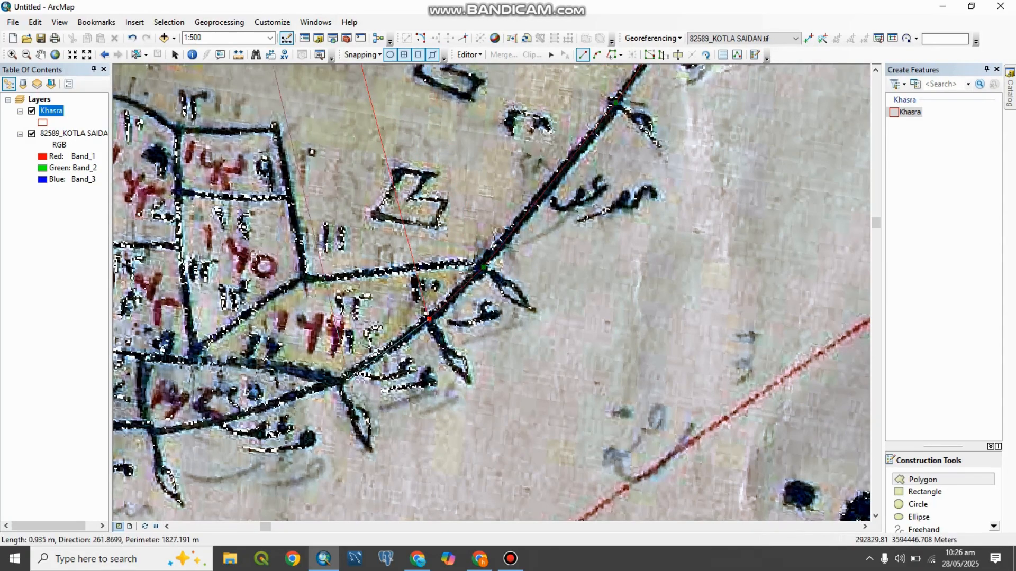
{"action": "left_click", "coordinate": [343, 379]}
{"action": "left_click_drag", "start_coordinate": [343, 379], "coordinate": [546, 321]}
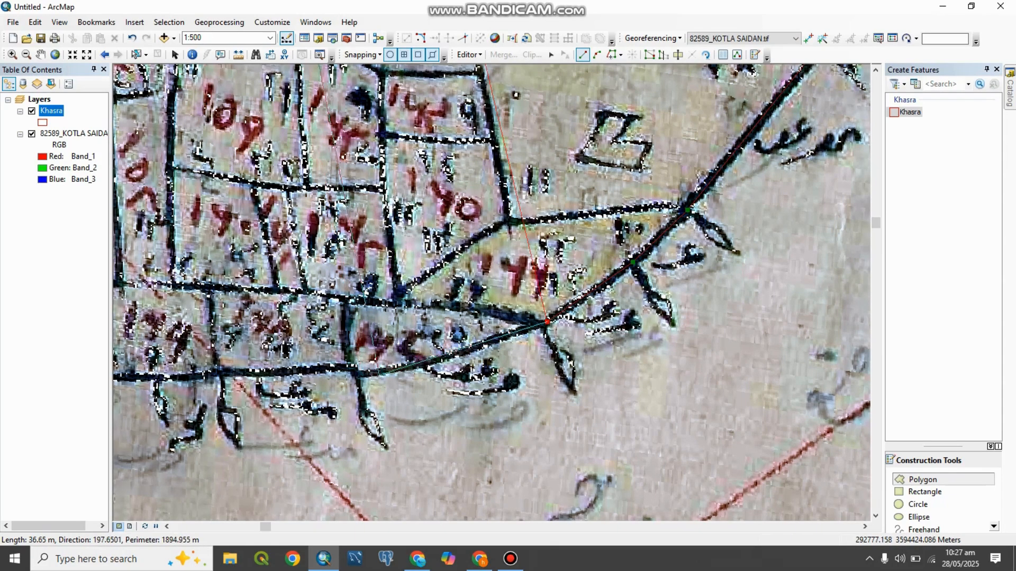
{"action": "left_click", "coordinate": [420, 365]}
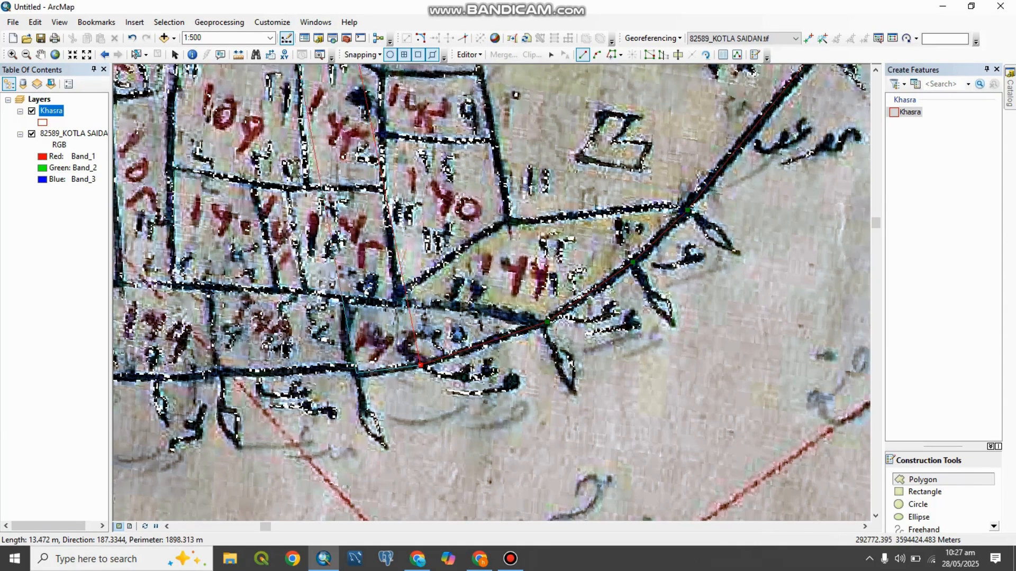
{"action": "left_click", "coordinate": [353, 371]}
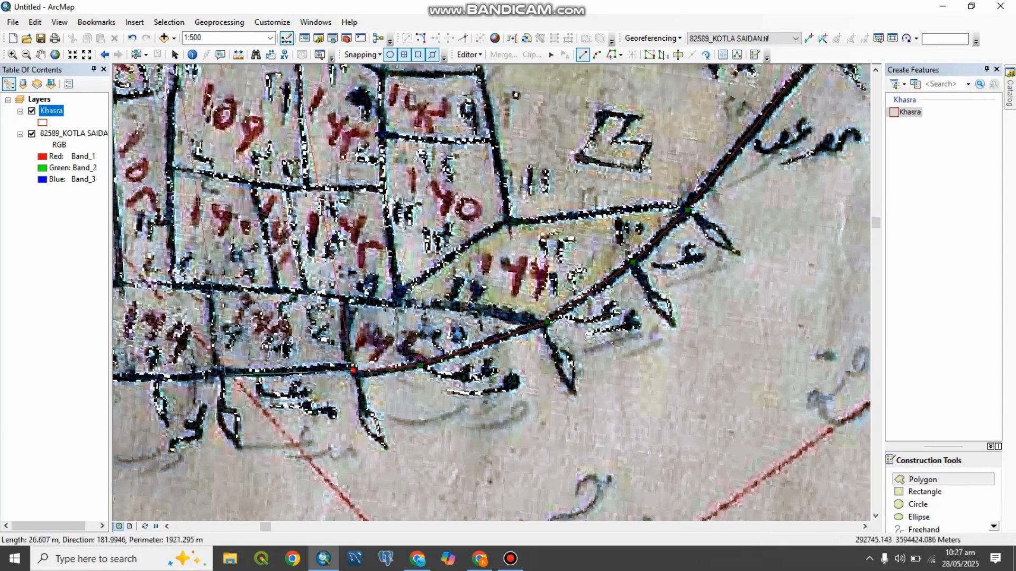
{"action": "left_click", "coordinate": [222, 373]}
Step: Trace the southern boundary west across the vertical red line to the marked bend beyond it
{"action": "left_click_drag", "start_coordinate": [217, 375], "coordinate": [550, 406]}
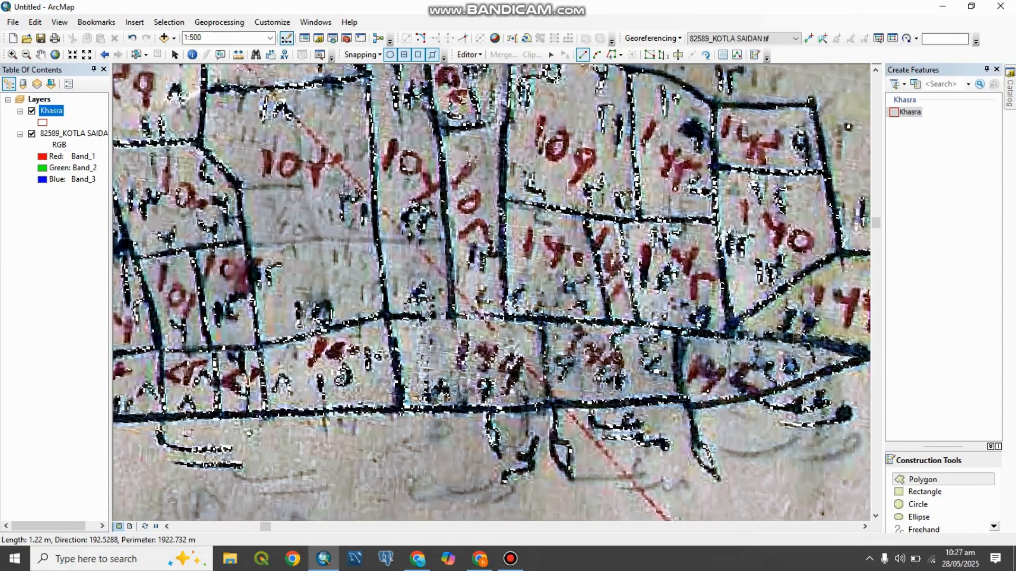
{"action": "left_click", "coordinate": [487, 411]}
{"action": "left_click_drag", "start_coordinate": [284, 420], "coordinate": [457, 416]}
{"action": "left_click_drag", "start_coordinate": [321, 424], "coordinate": [472, 406]}
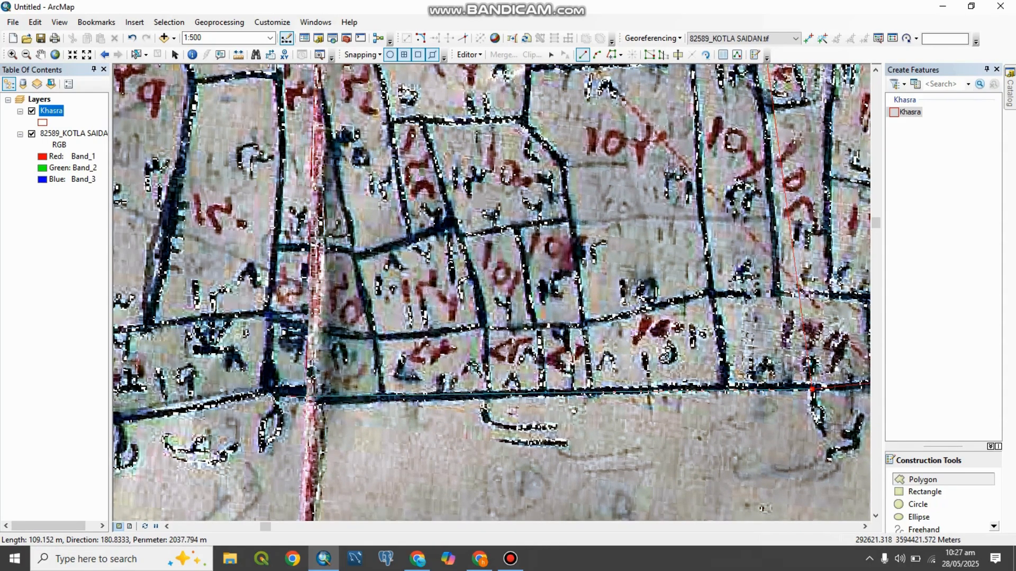
{"action": "left_click", "coordinate": [384, 398]}
{"action": "left_click", "coordinate": [277, 392]}
{"action": "key", "text": "Left"}
{"action": "left_click", "coordinate": [318, 420]}
Step: Add the corner beside the dark red diamond marker, trace the boundary north to the plot junction, and follow it south-west to the outer corner
{"action": "left_click_drag", "start_coordinate": [234, 456], "coordinate": [472, 416]}
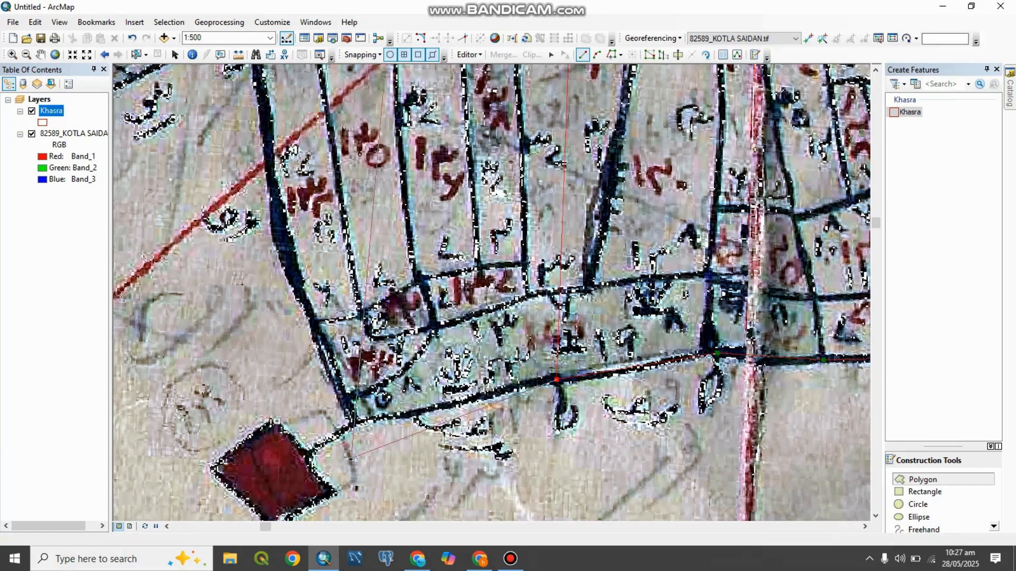
{"action": "left_click", "coordinate": [355, 423]}
{"action": "left_click_drag", "start_coordinate": [284, 246], "coordinate": [338, 410]}
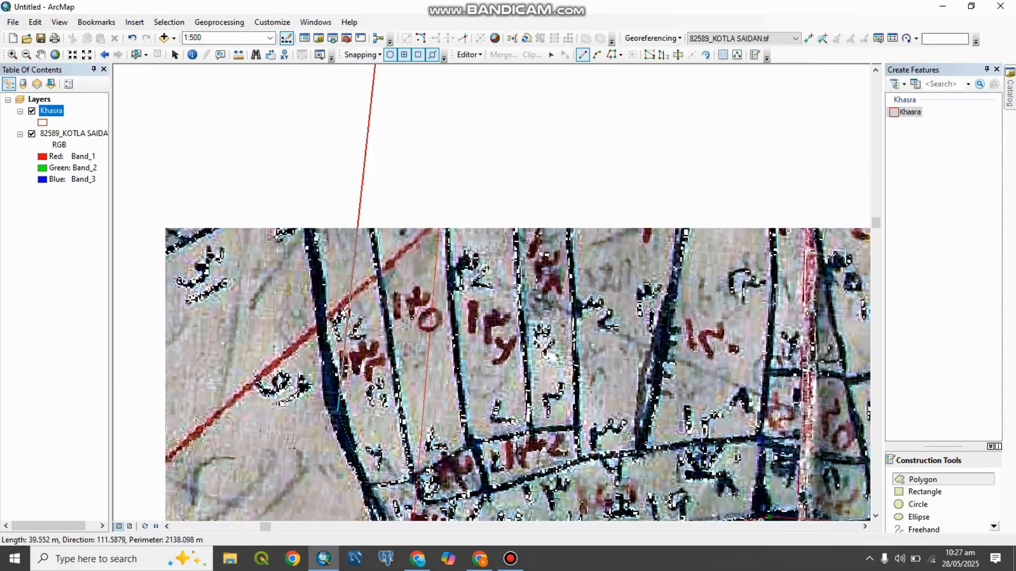
{"action": "left_click", "coordinate": [331, 400]}
{"action": "left_click_drag", "start_coordinate": [303, 179], "coordinate": [494, 187]}
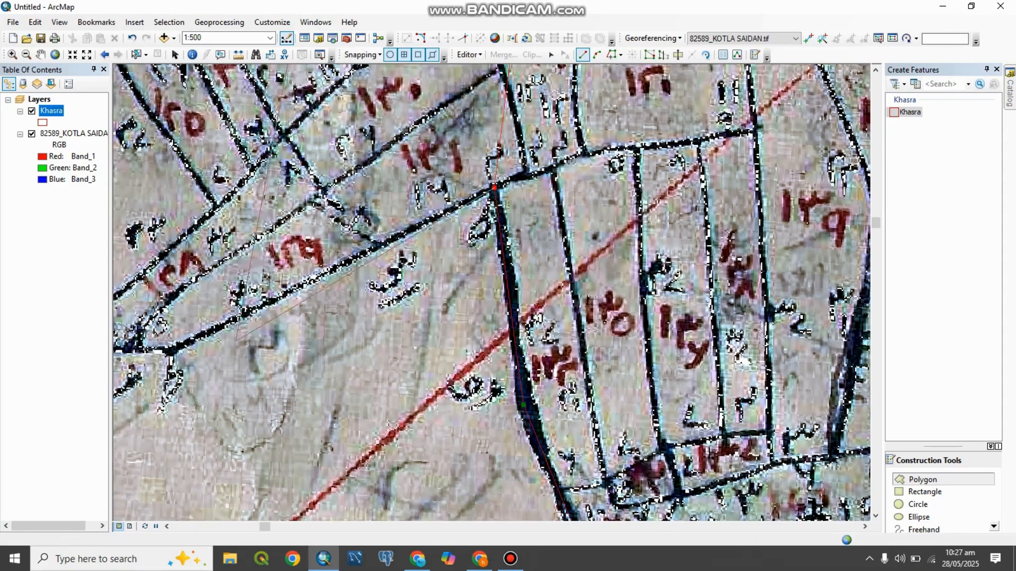
{"action": "left_click", "coordinate": [169, 349]}
Step: Trace the western boundary north-west from the outer corner through the bends to the plot junction just below the red survey line
{"action": "left_click_drag", "start_coordinate": [167, 347], "coordinate": [513, 337]}
{"action": "left_click", "coordinate": [443, 337]}
{"action": "left_click_drag", "start_coordinate": [415, 273], "coordinate": [481, 477]}
{"action": "left_click", "coordinate": [409, 286]}
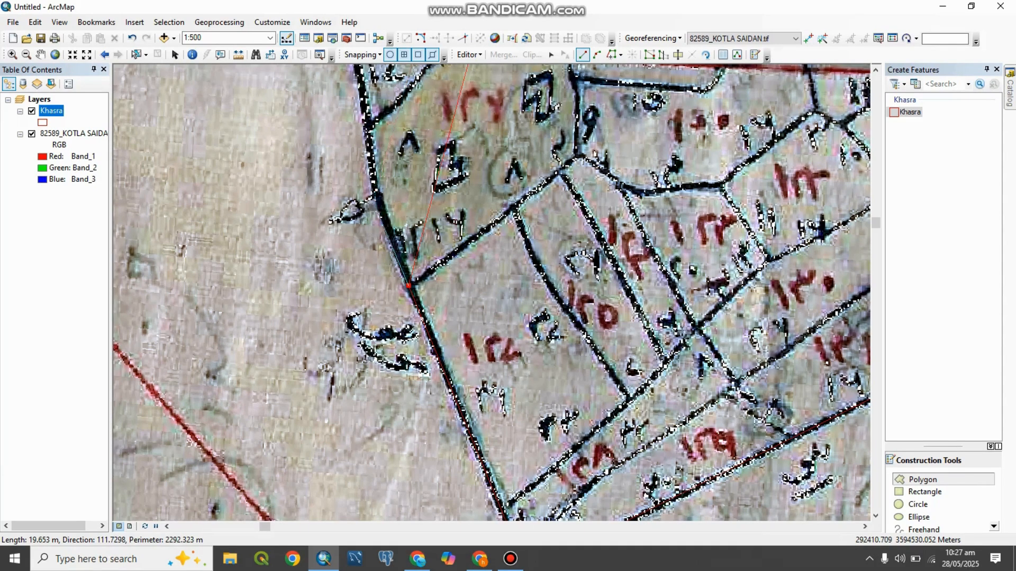
{"action": "left_click", "coordinate": [377, 191]}
{"action": "left_click_drag", "start_coordinate": [363, 129], "coordinate": [365, 239]}
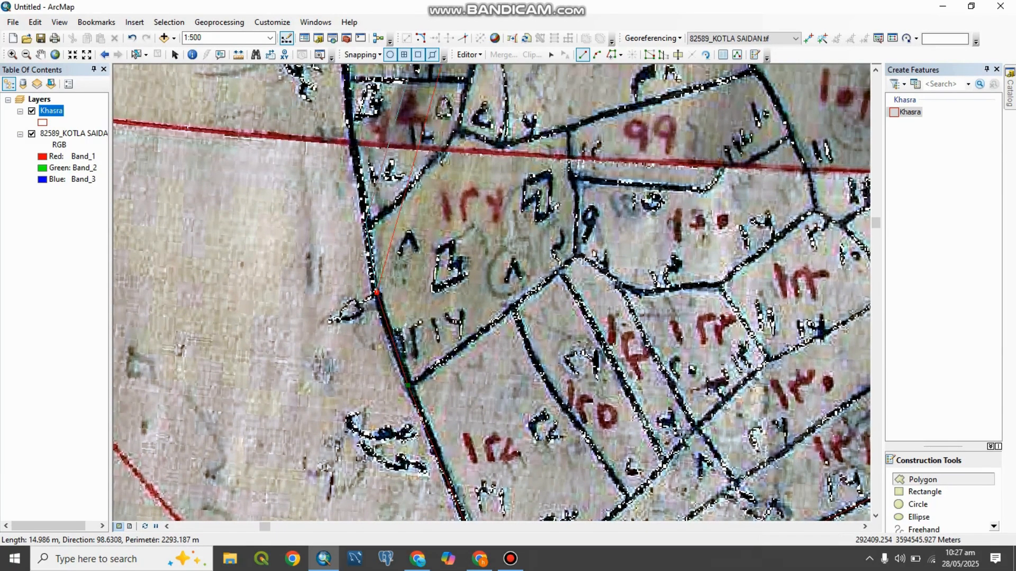
{"action": "left_click", "coordinate": [366, 223]}
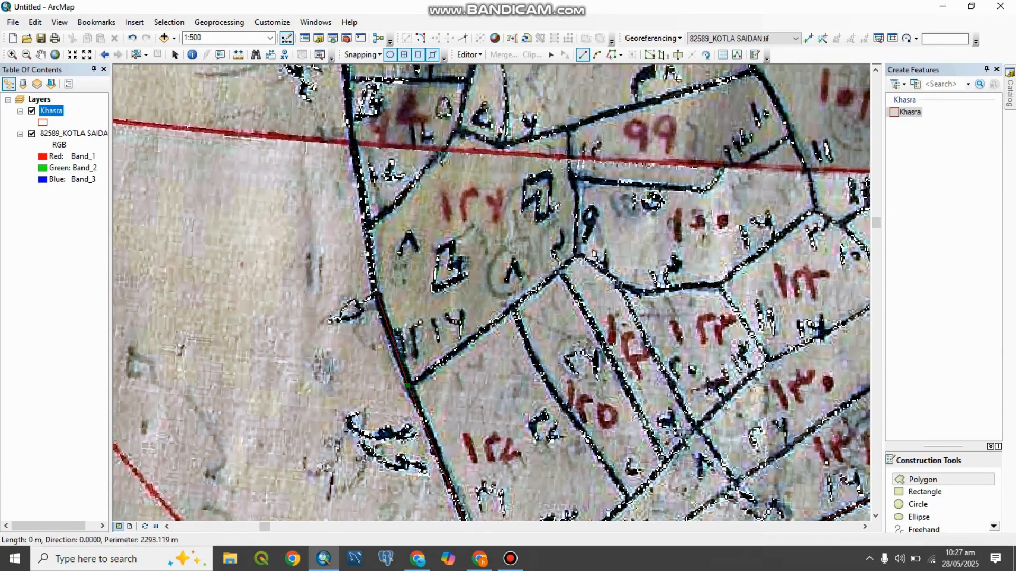
Step: Continue the polygon north across the red survey line, adding the plot junctions up to the black mark beside plot 91
{"action": "left_click_drag", "start_coordinate": [349, 143], "coordinate": [367, 253]}
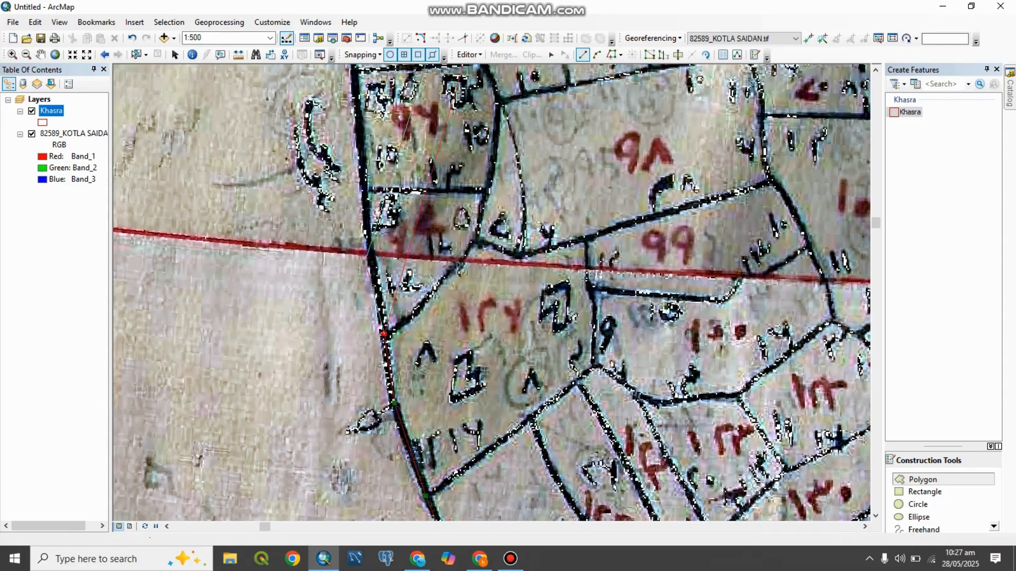
{"action": "left_click", "coordinate": [363, 191]}
{"action": "left_click_drag", "start_coordinate": [355, 129], "coordinate": [371, 350]}
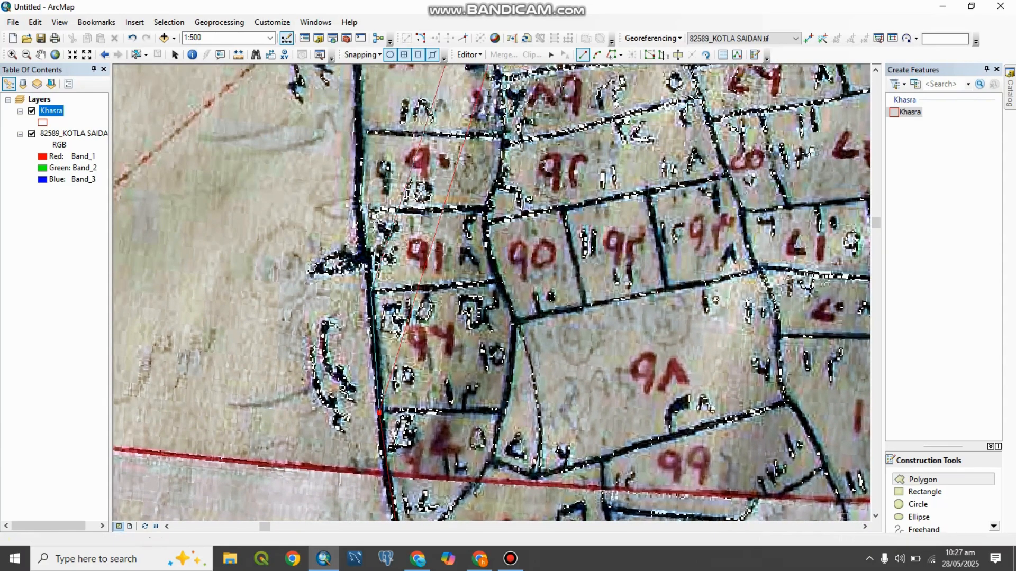
{"action": "left_click", "coordinate": [371, 290]}
{"action": "left_click", "coordinate": [367, 254]}
Step: Trace the western boundary north past plots 90 and 88 to the junction where it turns north-east
{"action": "left_click_drag", "start_coordinate": [340, 197], "coordinate": [360, 322]}
{"action": "left_click", "coordinate": [378, 333]}
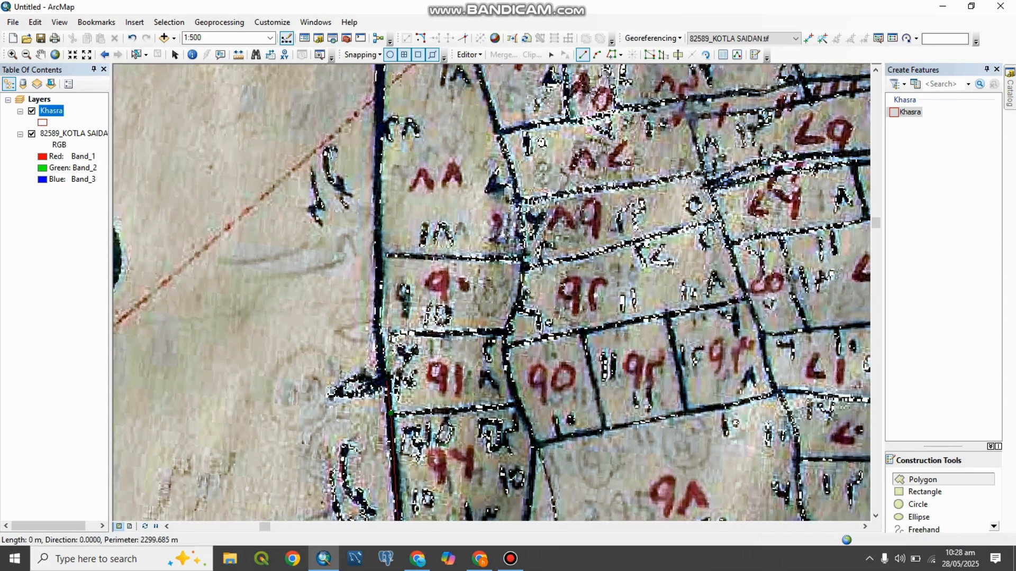
{"action": "left_click", "coordinate": [380, 256]}
{"action": "left_click_drag", "start_coordinate": [362, 190], "coordinate": [379, 406]}
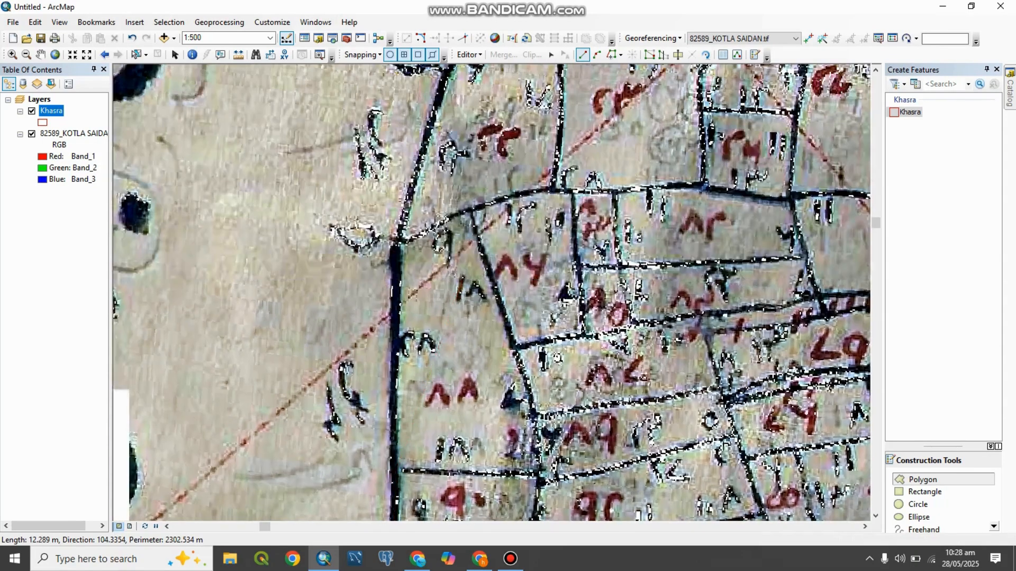
{"action": "left_click", "coordinate": [399, 242]}
Step: Follow the boundary north-east through the marked junction to the bend where it turns back north-west
{"action": "left_click_drag", "start_coordinate": [399, 185], "coordinate": [380, 328]}
{"action": "left_click", "coordinate": [426, 214]}
{"action": "left_click_drag", "start_coordinate": [447, 136], "coordinate": [403, 354]}
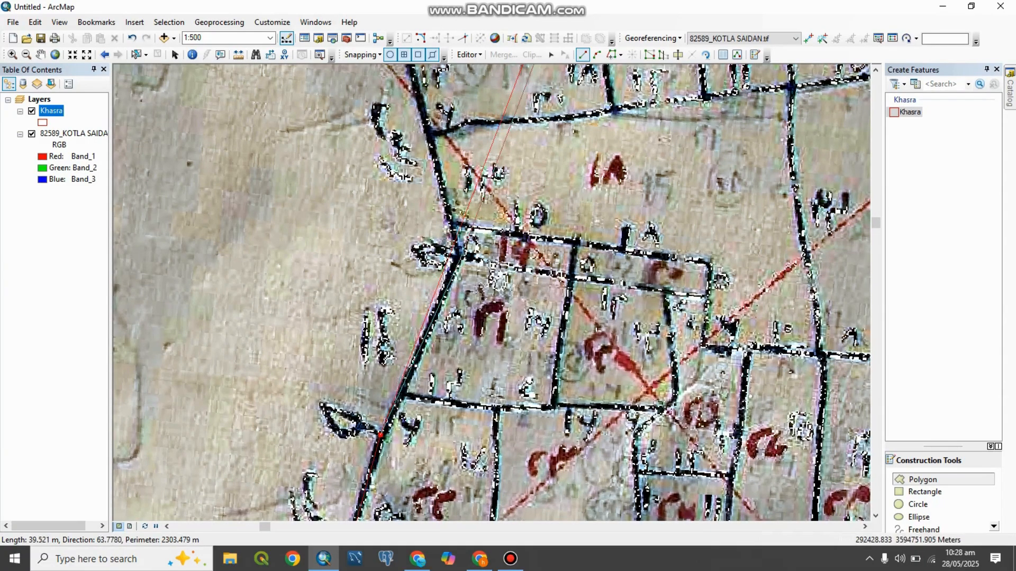
{"action": "left_click", "coordinate": [459, 252]}
Step: Trace the boundary north-west along the plot junctions up to the corner beside the upper dark red diamond marker
{"action": "left_click_drag", "start_coordinate": [415, 115], "coordinate": [429, 221]}
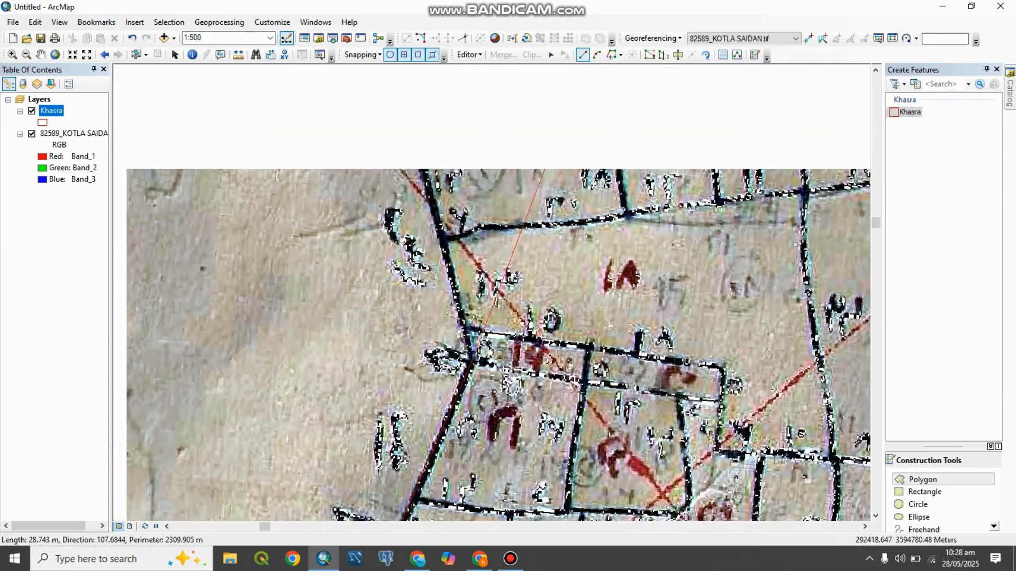
{"action": "left_click", "coordinate": [444, 240]}
{"action": "left_click_drag", "start_coordinate": [407, 145], "coordinate": [468, 335]}
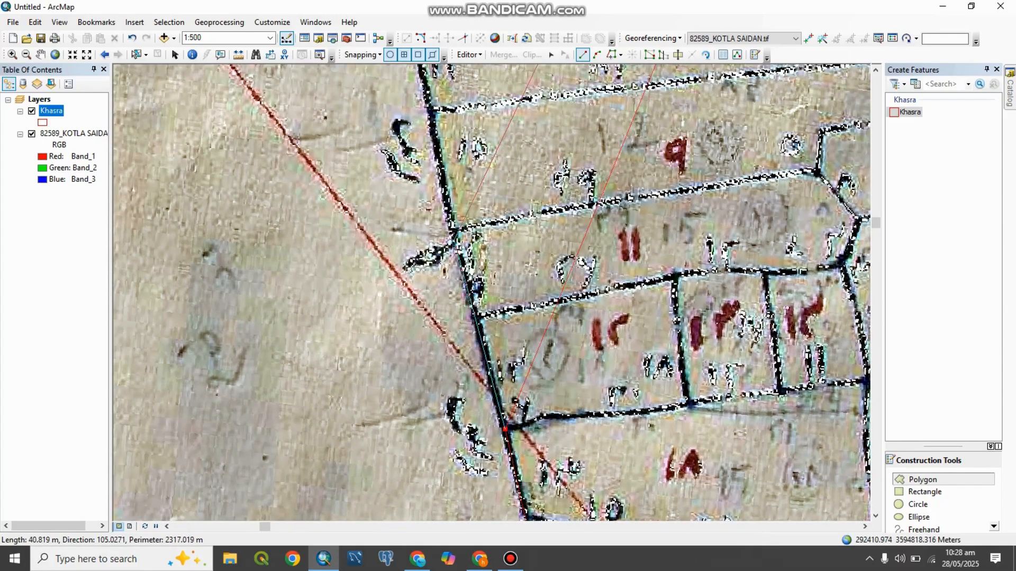
{"action": "left_click", "coordinate": [456, 231]}
{"action": "left_click_drag", "start_coordinate": [425, 120], "coordinate": [458, 324]}
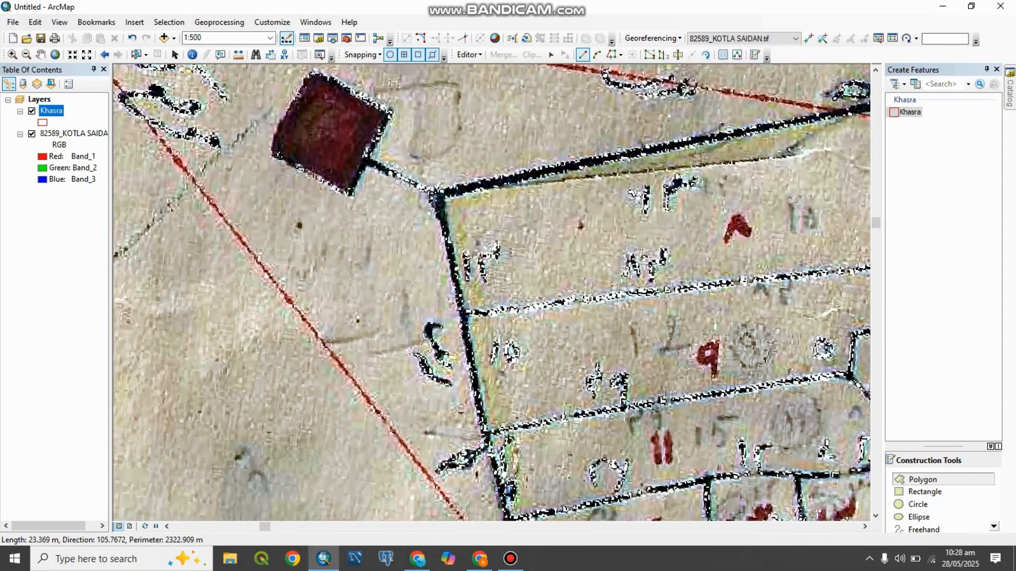
{"action": "left_click", "coordinate": [440, 192]}
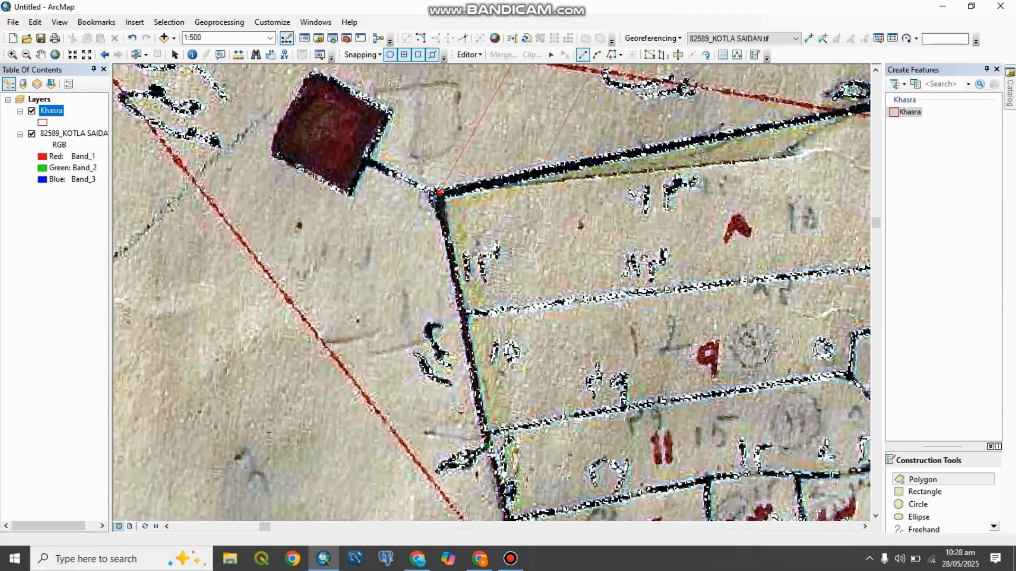
Step: Extend the polygon east from the diamond marker's corner to the boundary junction and north to the next marked bend
{"action": "left_click_drag", "start_coordinate": [862, 107], "coordinate": [600, 264]}
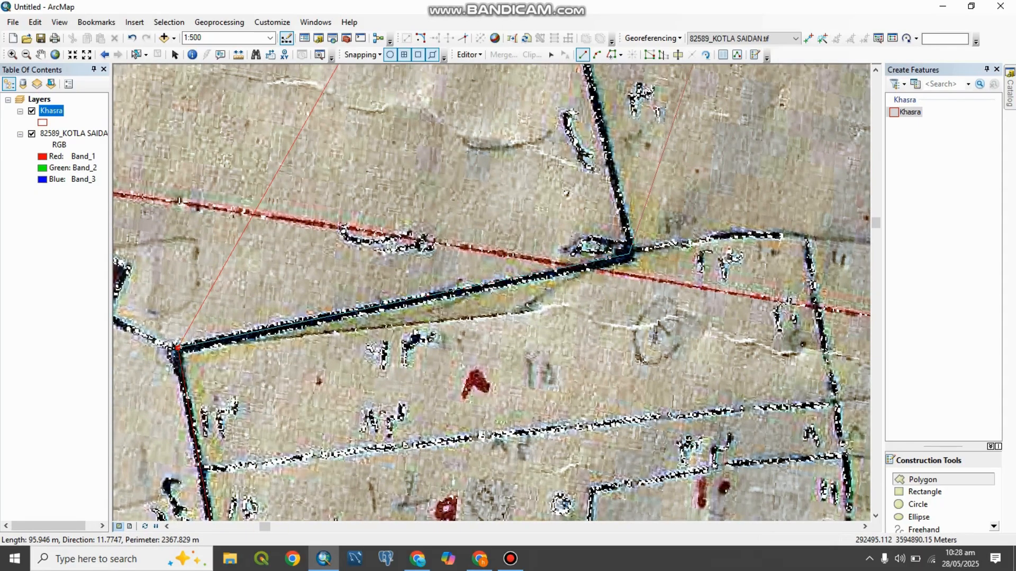
{"action": "left_click", "coordinate": [631, 249]}
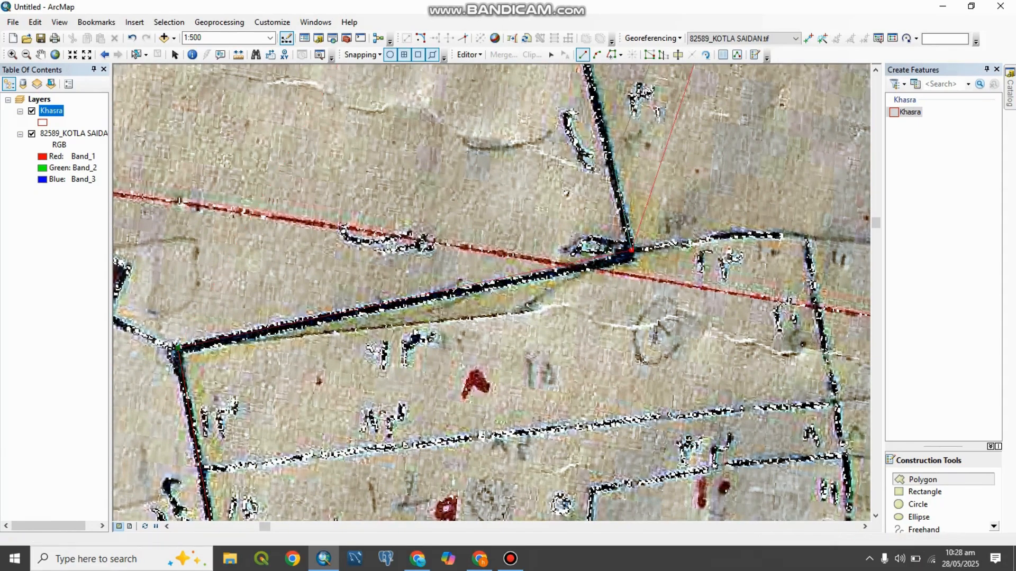
{"action": "left_click_drag", "start_coordinate": [616, 165], "coordinate": [613, 423]}
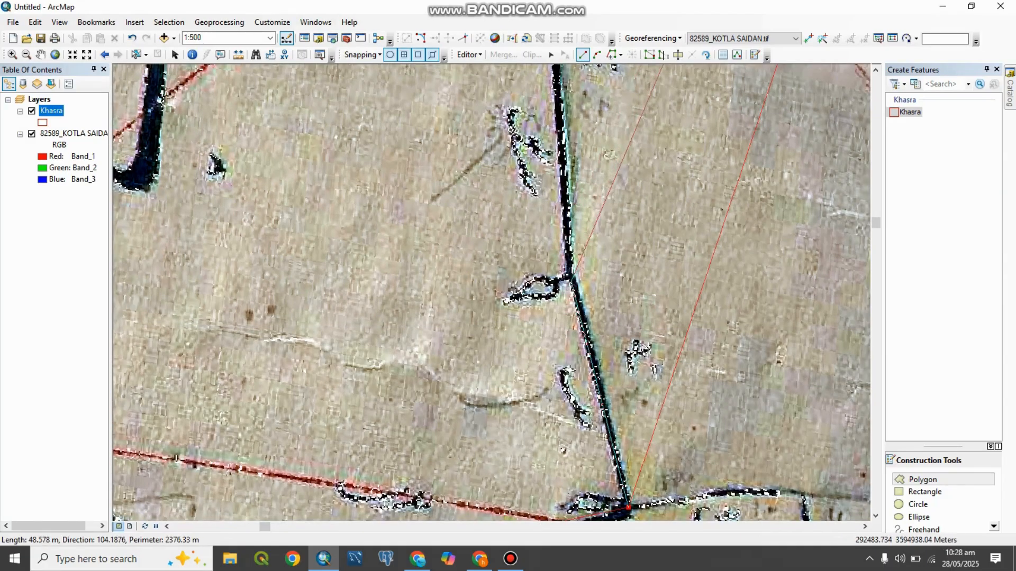
{"action": "left_click", "coordinate": [572, 276]}
Step: Trace the boundary north to the pink road, undo the overshot point, and place vertices at the road's south and north edges
{"action": "left_click_drag", "start_coordinate": [581, 196], "coordinate": [584, 476]}
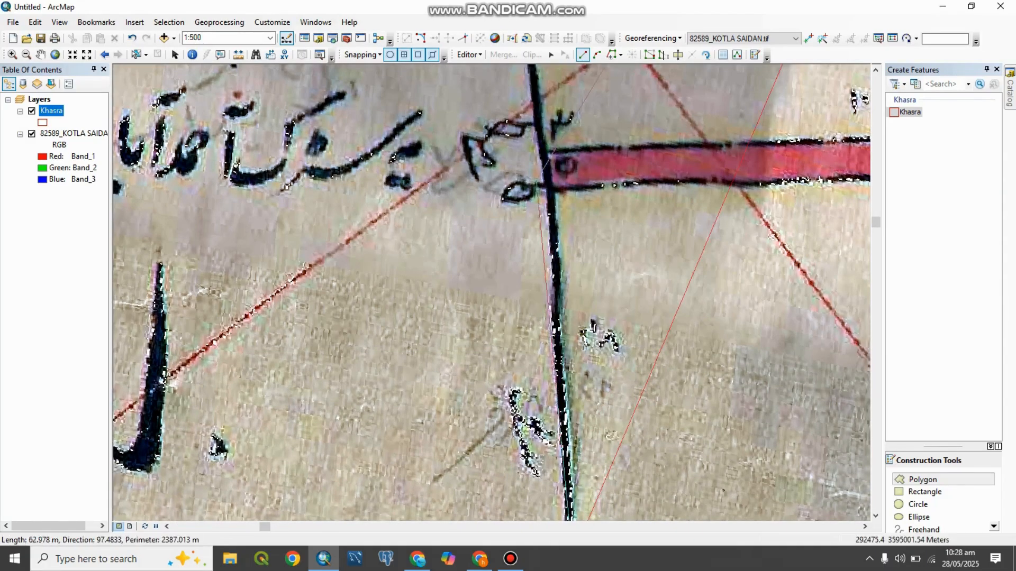
{"action": "left_click_drag", "start_coordinate": [550, 183], "coordinate": [552, 344]}
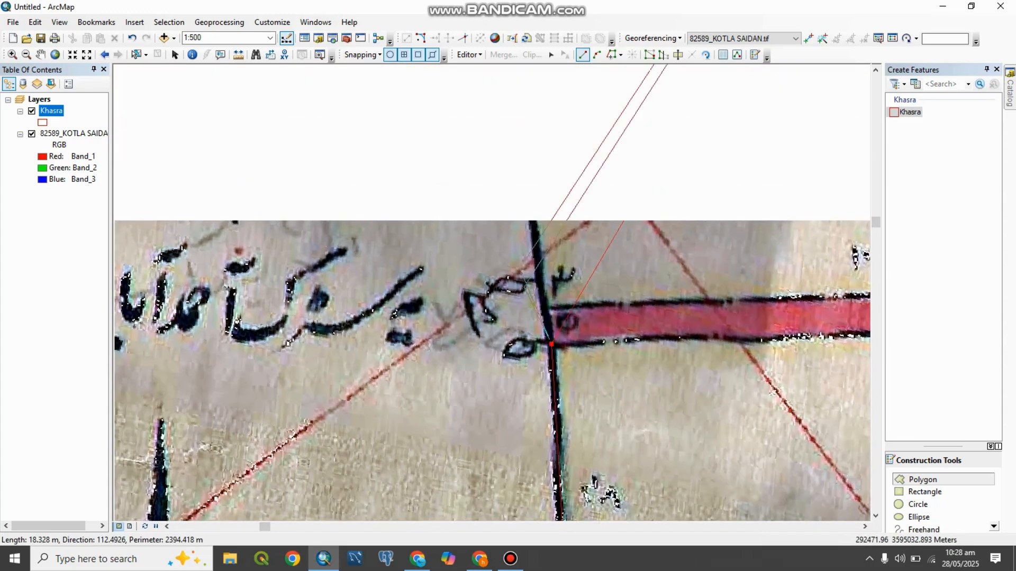
{"action": "left_click", "coordinate": [539, 280]}
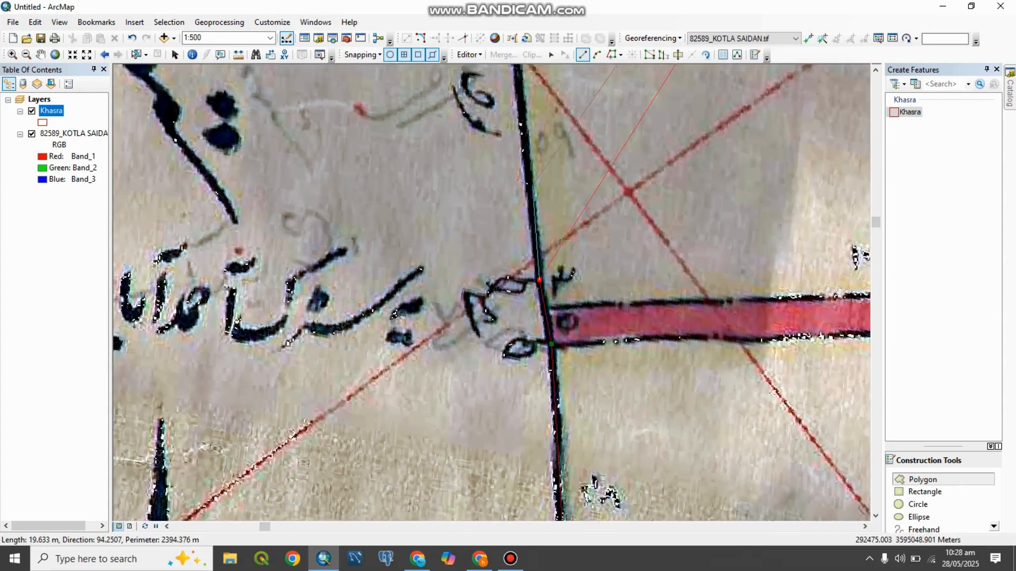
{"action": "left_click", "coordinate": [132, 38]}
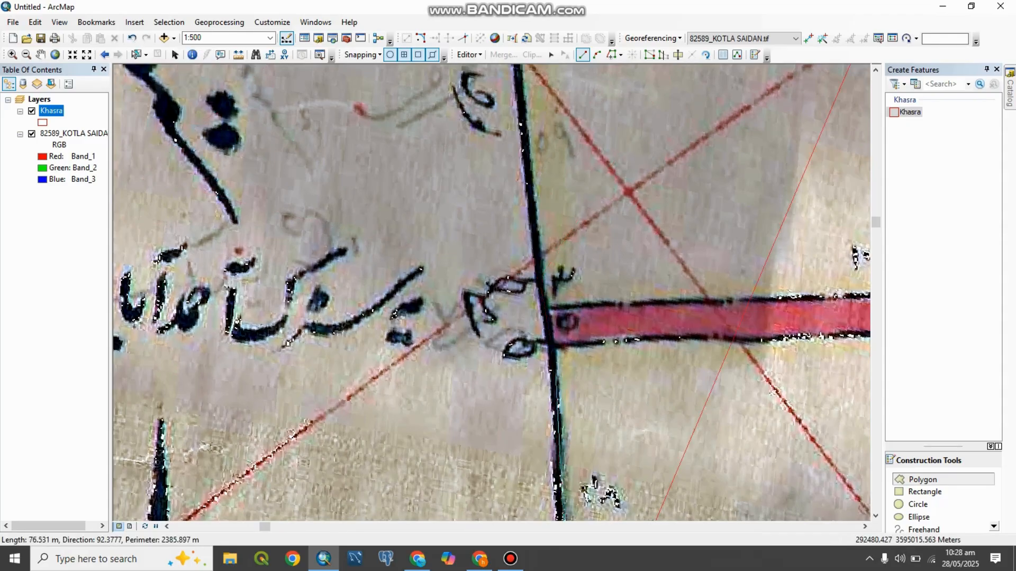
{"action": "left_click", "coordinate": [551, 345]}
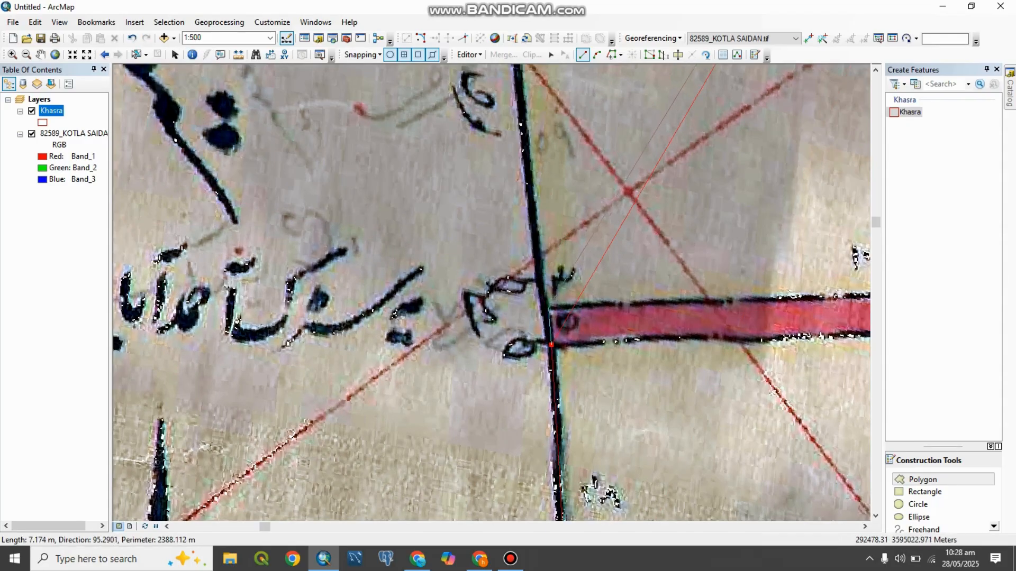
{"action": "left_click", "coordinate": [545, 309]}
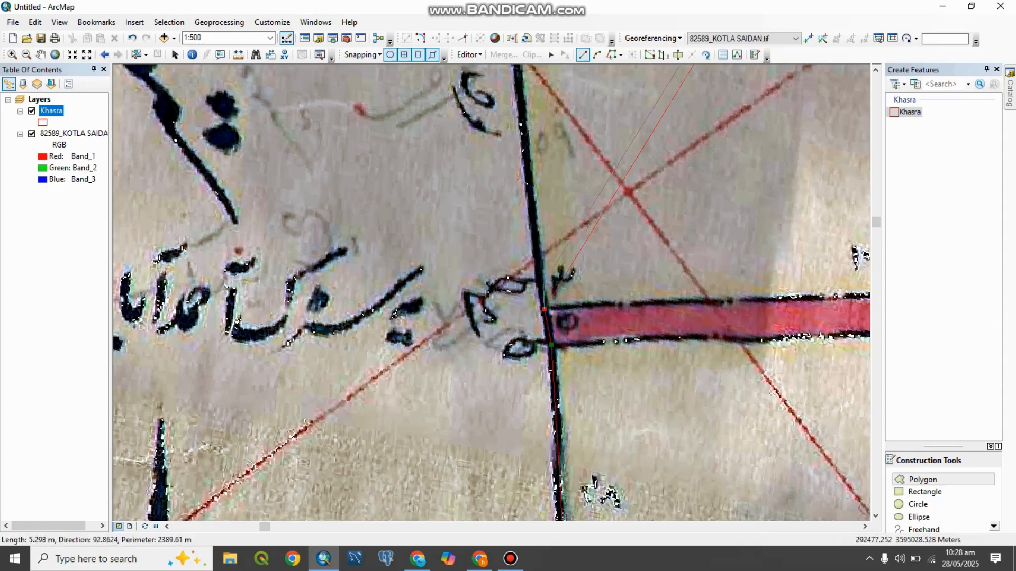
Step: Trace the boundary north from the pink road to the next bend and north-west to the corner below the tilted dark red square
{"action": "left_click_drag", "start_coordinate": [528, 200], "coordinate": [524, 527]}
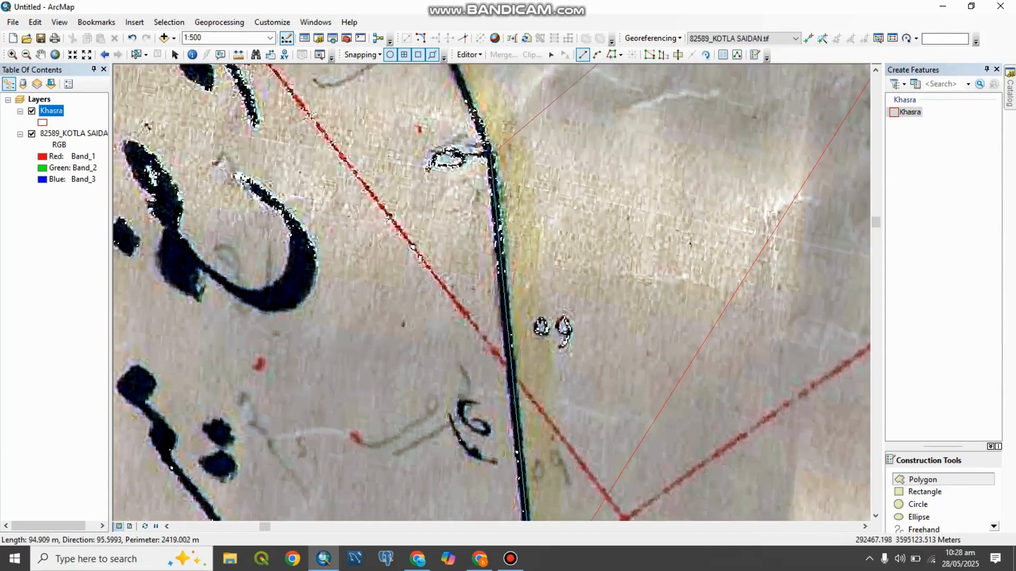
{"action": "left_click", "coordinate": [490, 151]}
{"action": "left_click_drag", "start_coordinate": [470, 122], "coordinate": [547, 570]}
{"action": "left_click_drag", "start_coordinate": [505, 449], "coordinate": [488, 301]}
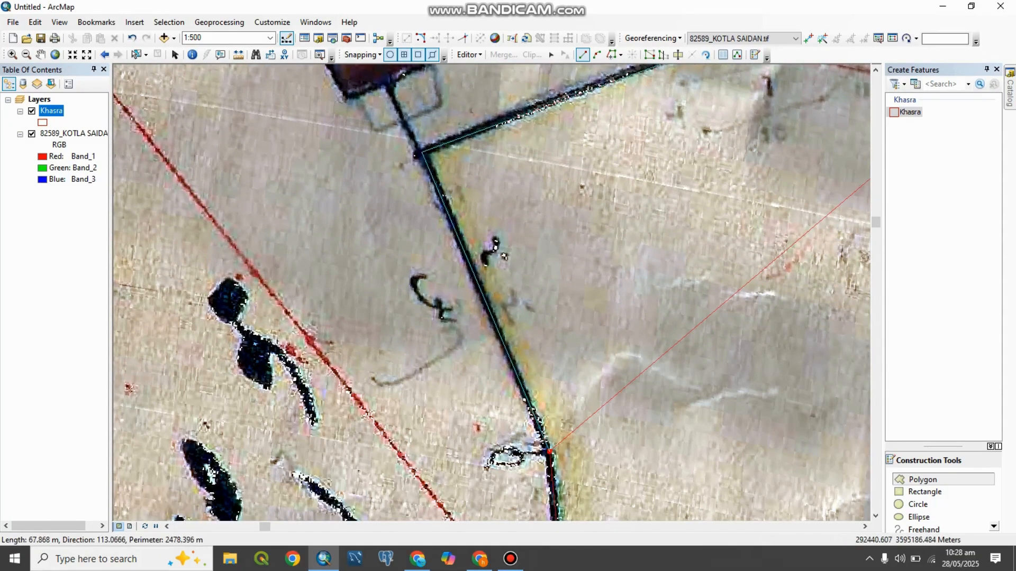
{"action": "left_click", "coordinate": [425, 152]}
Step: Enable snapping to the sketch and close the polygon at its starting vertex below the north-eastern dark red square
{"action": "left_click_drag", "start_coordinate": [599, 123], "coordinate": [415, 465]}
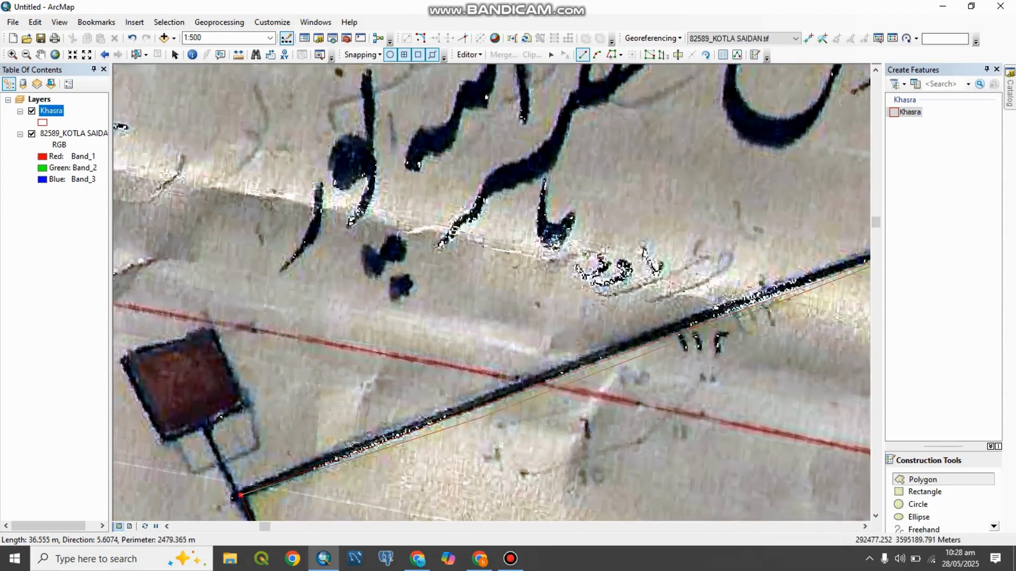
{"action": "left_click_drag", "start_coordinate": [677, 350], "coordinate": [599, 371]}
{"action": "left_click_drag", "start_coordinate": [841, 271], "coordinate": [445, 383]}
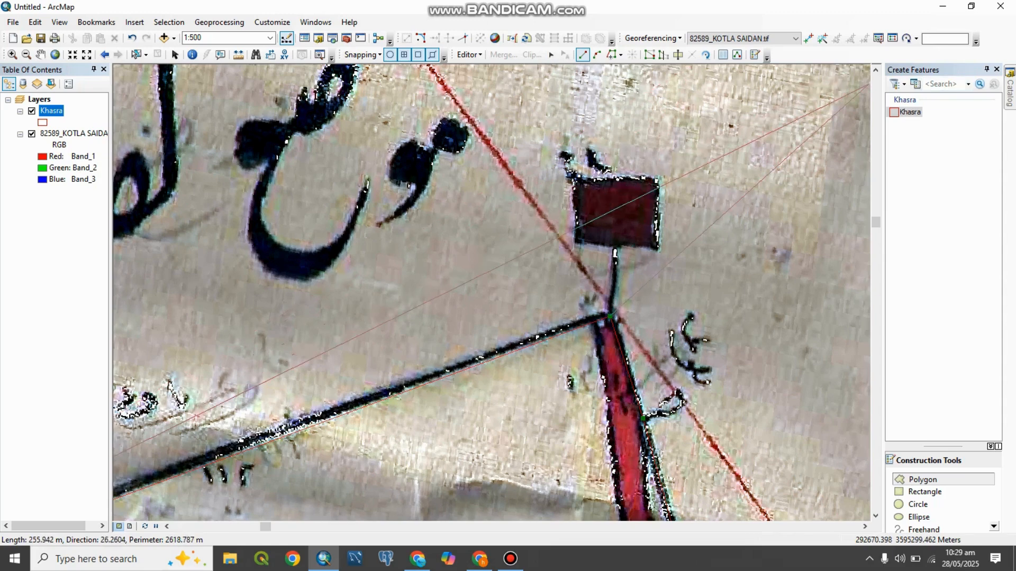
{"action": "left_click", "coordinate": [360, 55]}
{"action": "left_click", "coordinate": [381, 128]}
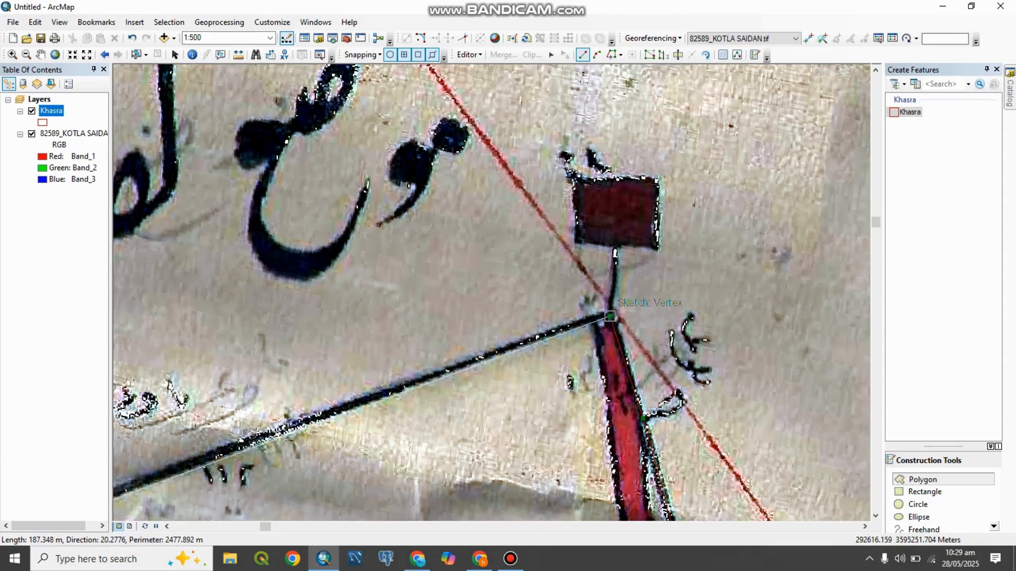
{"action": "double_click", "coordinate": [610, 316]}
{"action": "scroll", "coordinate": [574, 370], "scroll_direction": "up", "scroll_amount": 2}
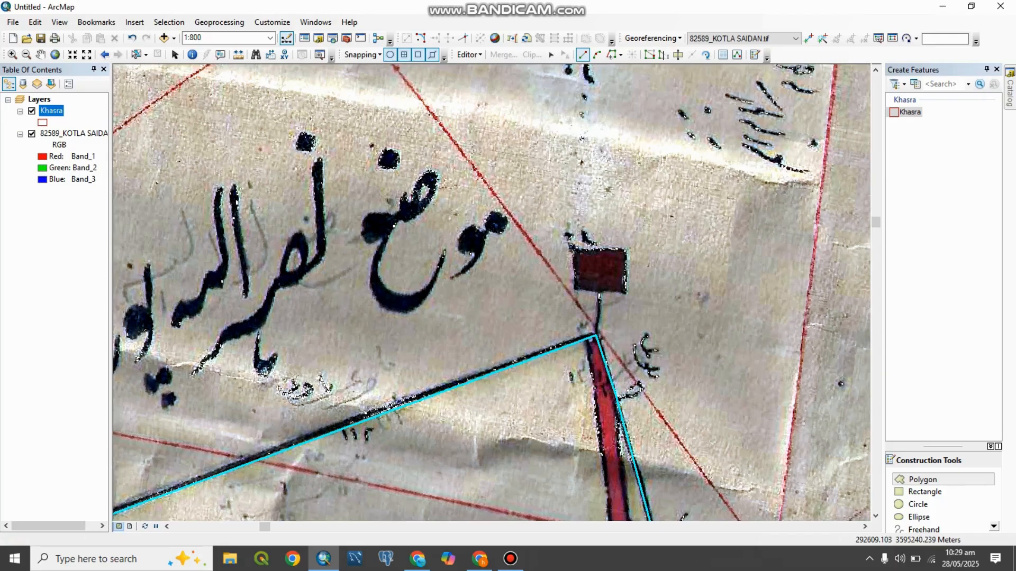
{"action": "scroll", "coordinate": [565, 384], "scroll_direction": "up", "scroll_amount": 2}
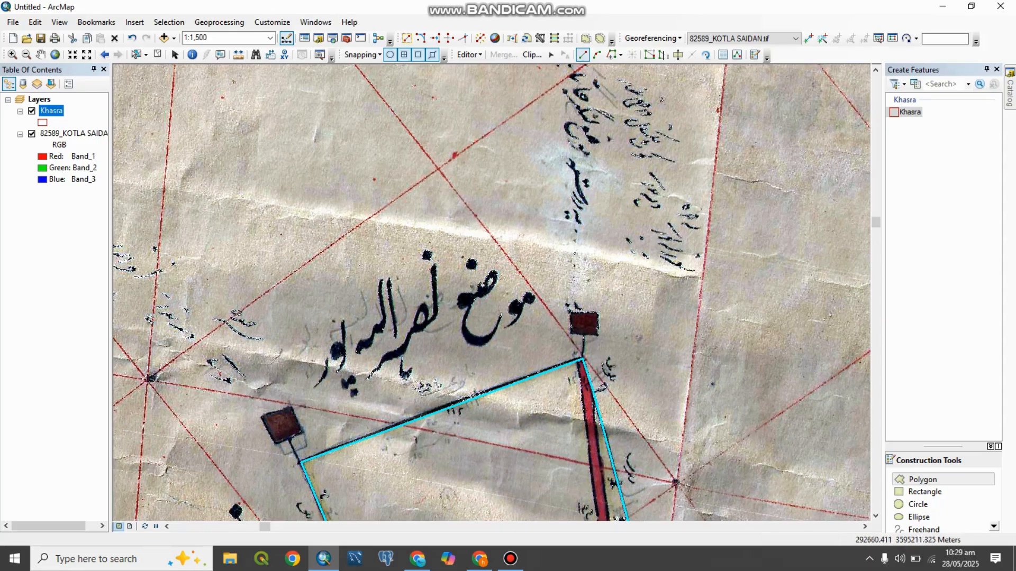
{"action": "left_click_drag", "start_coordinate": [503, 371], "coordinate": [477, 219]}
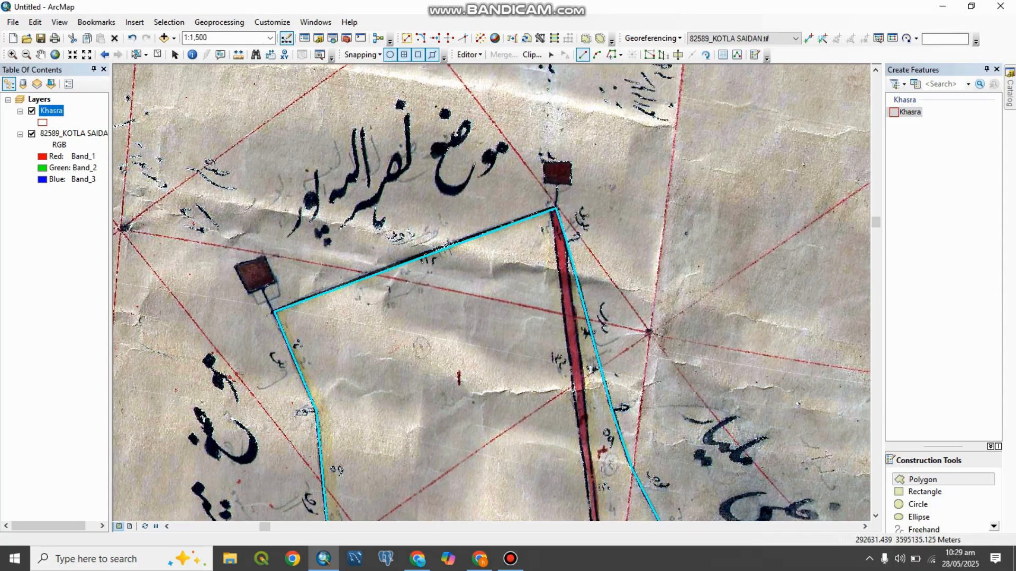
{"action": "left_click_drag", "start_coordinate": [535, 405], "coordinate": [442, 185]}
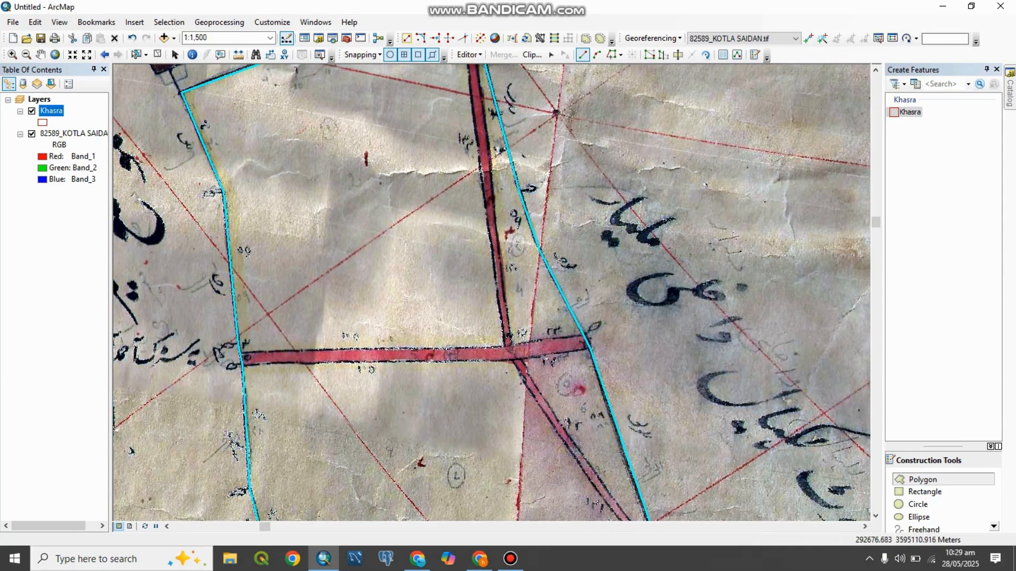
{"action": "scroll", "coordinate": [484, 279], "scroll_direction": "down", "scroll_amount": 2}
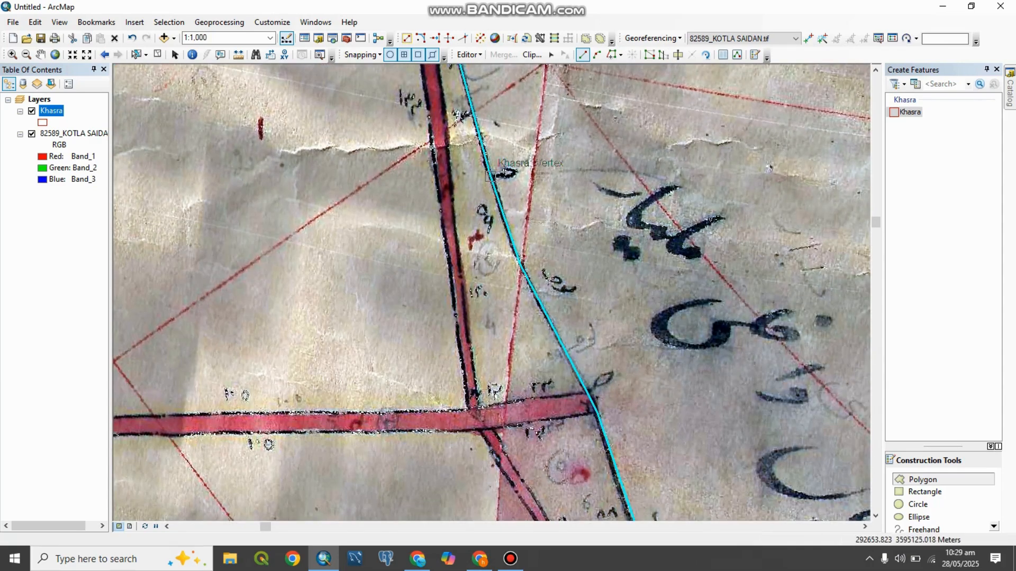
{"action": "left_click", "coordinate": [491, 177]}
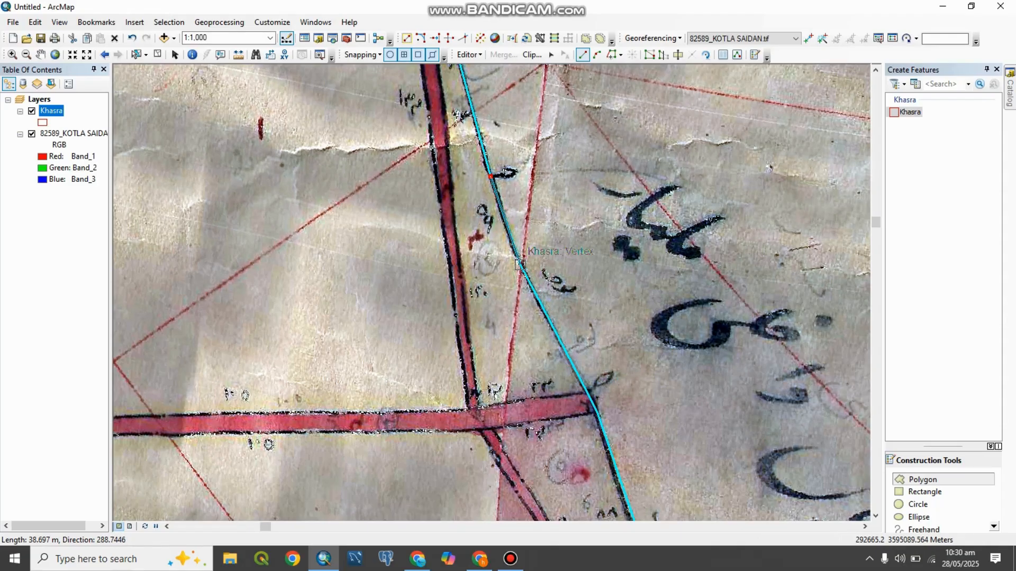
{"action": "scroll", "coordinate": [627, 211], "scroll_direction": "down", "scroll_amount": 1}
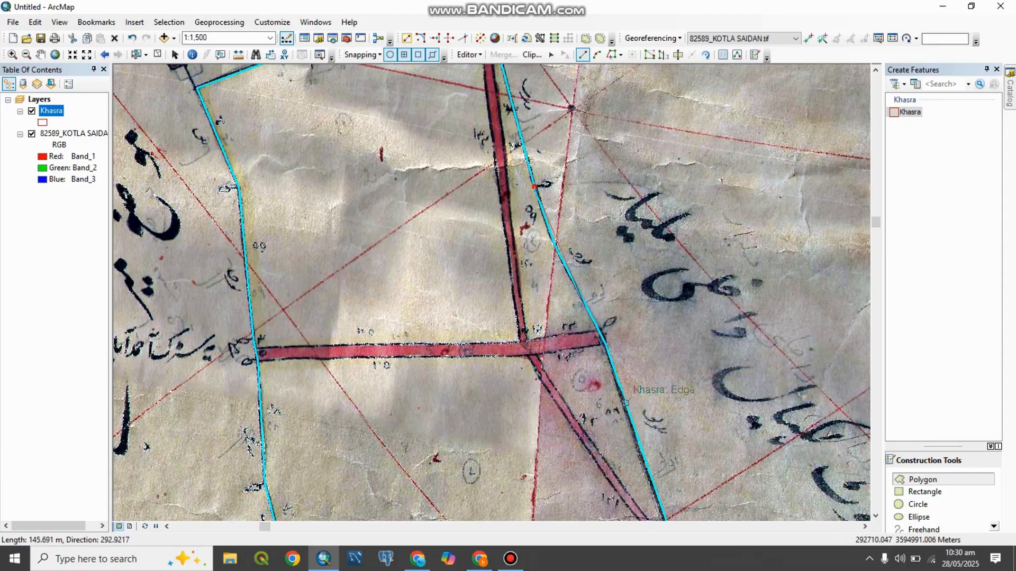
{"action": "scroll", "coordinate": [556, 222], "scroll_direction": "up", "scroll_amount": 4}
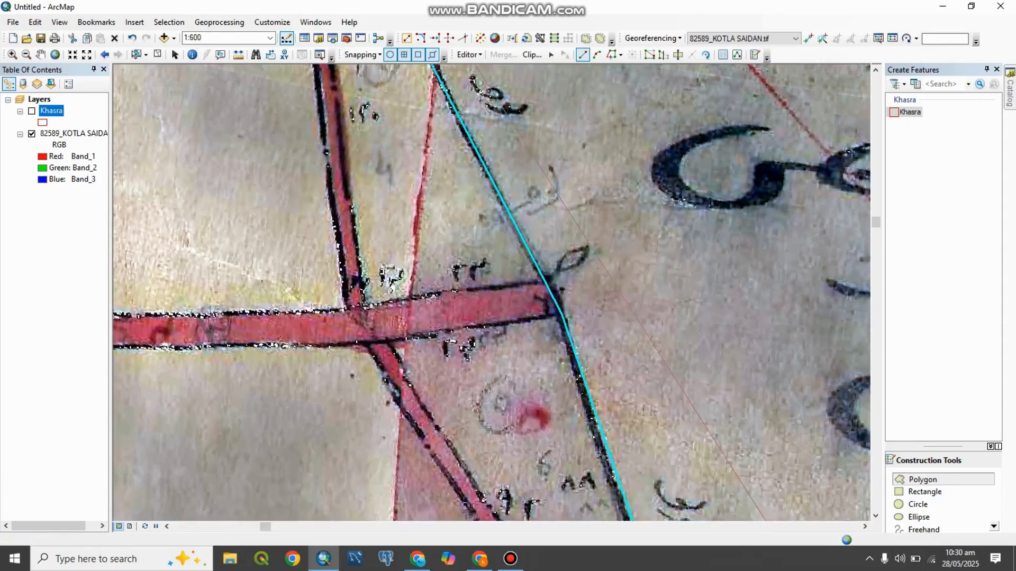
Step: Hide the Khasra layer to check the scanned boundary line around the pink road junction, and show the layer again
{"action": "left_click", "coordinate": [32, 112]}
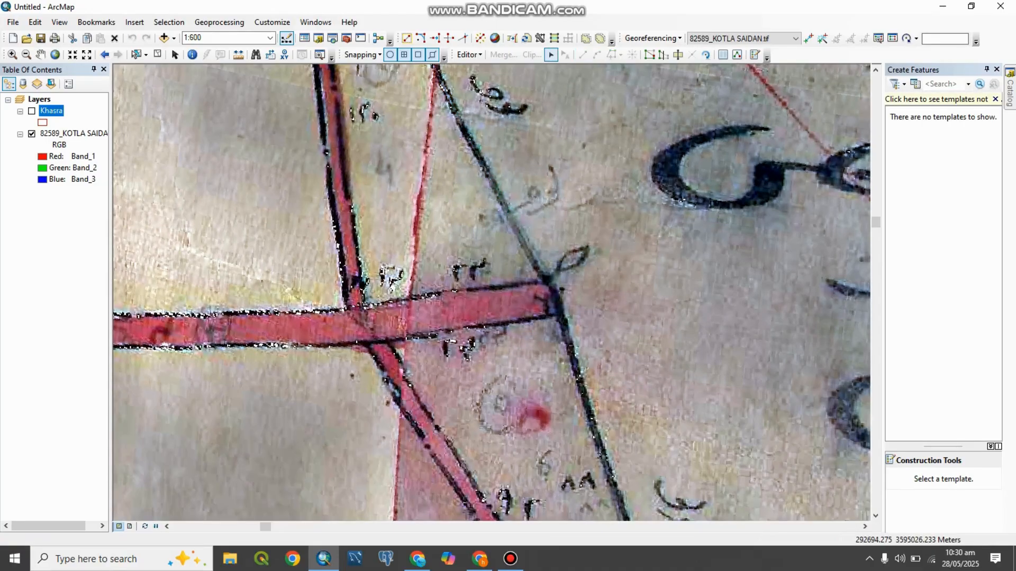
{"action": "scroll", "coordinate": [484, 280], "scroll_direction": "down", "scroll_amount": 3}
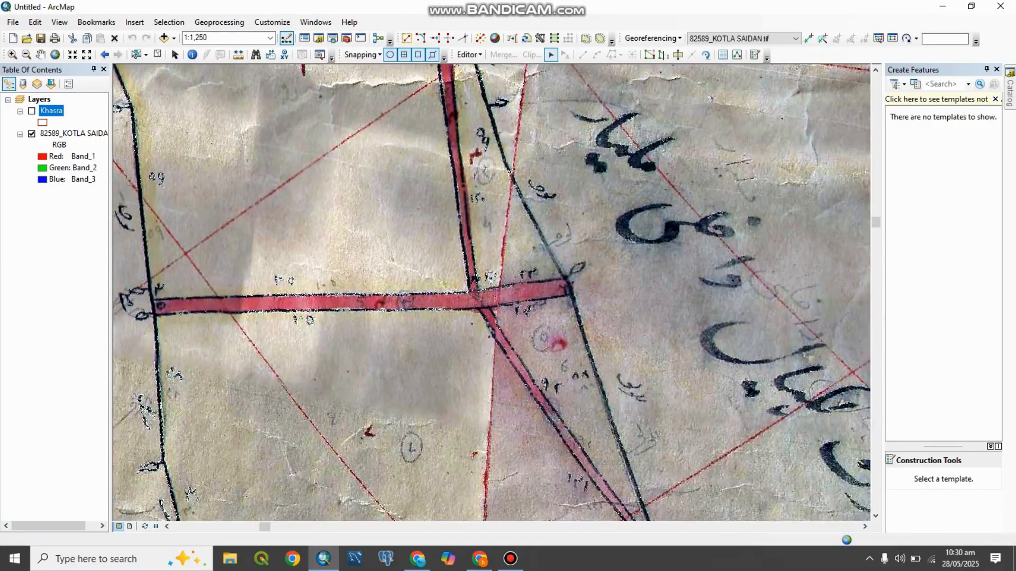
{"action": "left_click", "coordinate": [31, 111]}
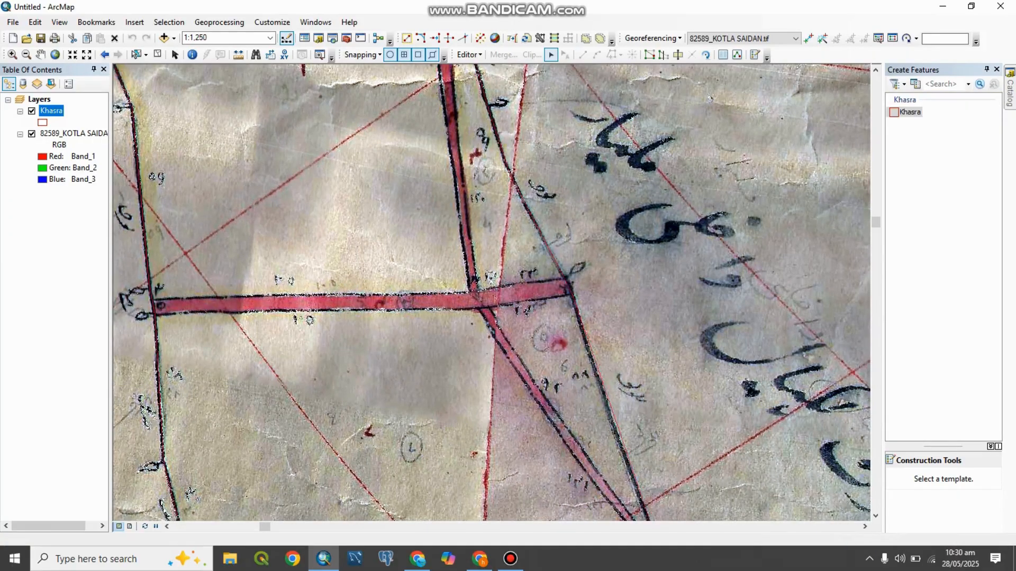
Step: Examine the polygon's eastern edge and the numbered interior plots through to the western boundary
{"action": "left_click_drag", "start_coordinate": [587, 439], "coordinate": [475, 141]}
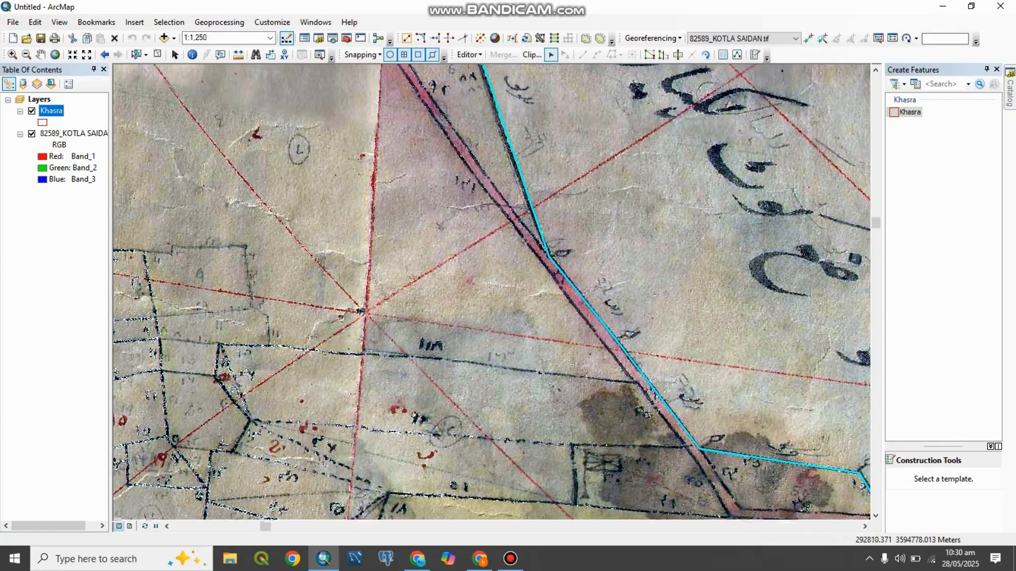
{"action": "left_click_drag", "start_coordinate": [609, 434], "coordinate": [474, 226]}
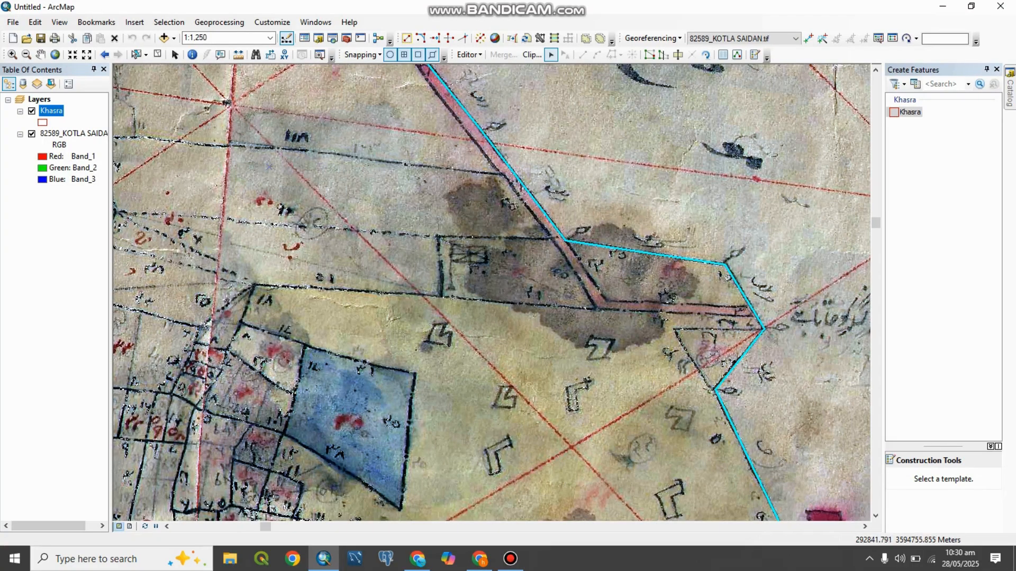
{"action": "left_click_drag", "start_coordinate": [167, 384], "coordinate": [423, 375]}
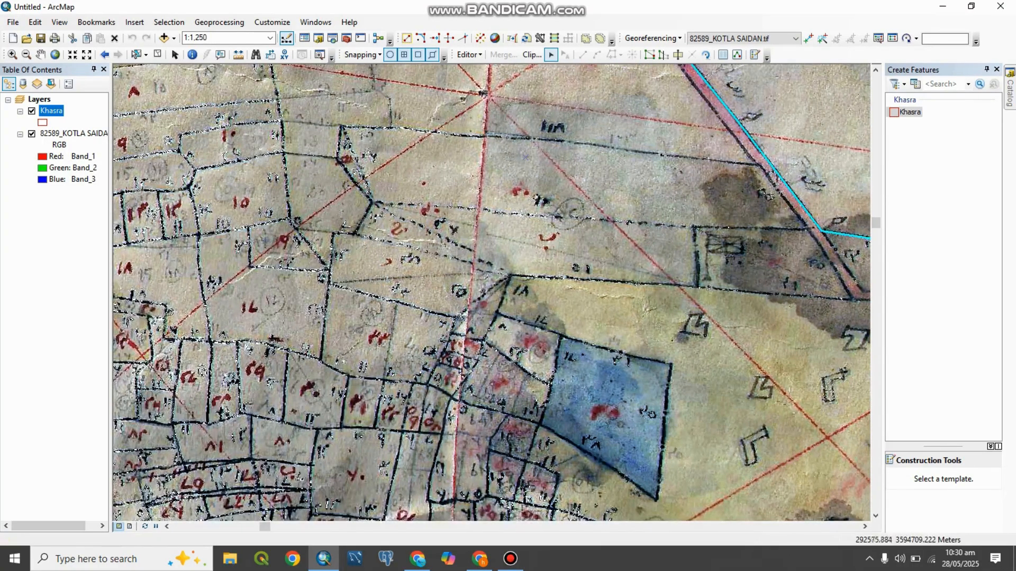
{"action": "scroll", "coordinate": [239, 356], "scroll_direction": "up", "scroll_amount": 2}
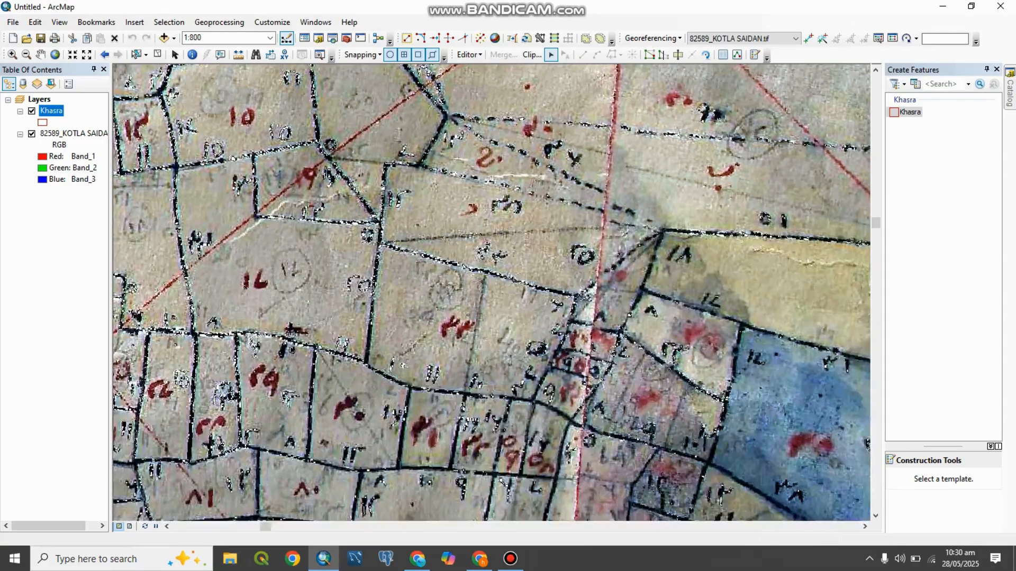
{"action": "scroll", "coordinate": [492, 278], "scroll_direction": "up", "scroll_amount": 2}
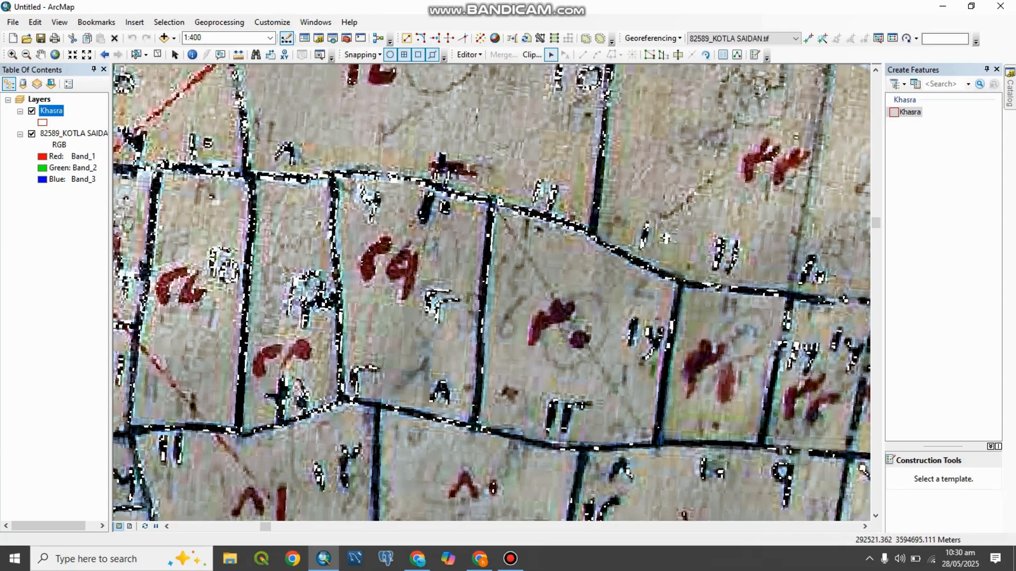
{"action": "left_click_drag", "start_coordinate": [423, 297], "coordinate": [713, 250]}
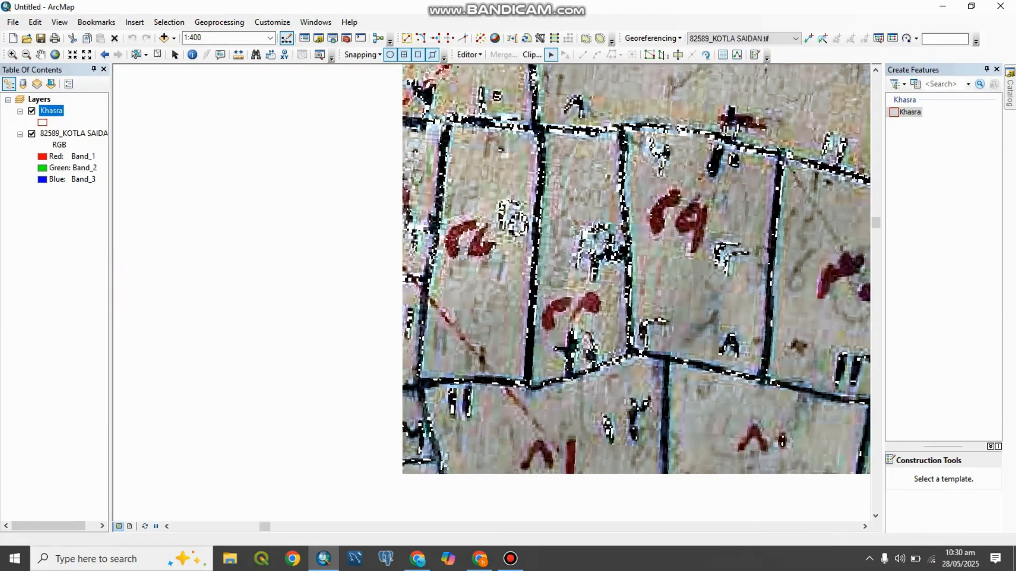
{"action": "left_click_drag", "start_coordinate": [423, 344], "coordinate": [560, 185]}
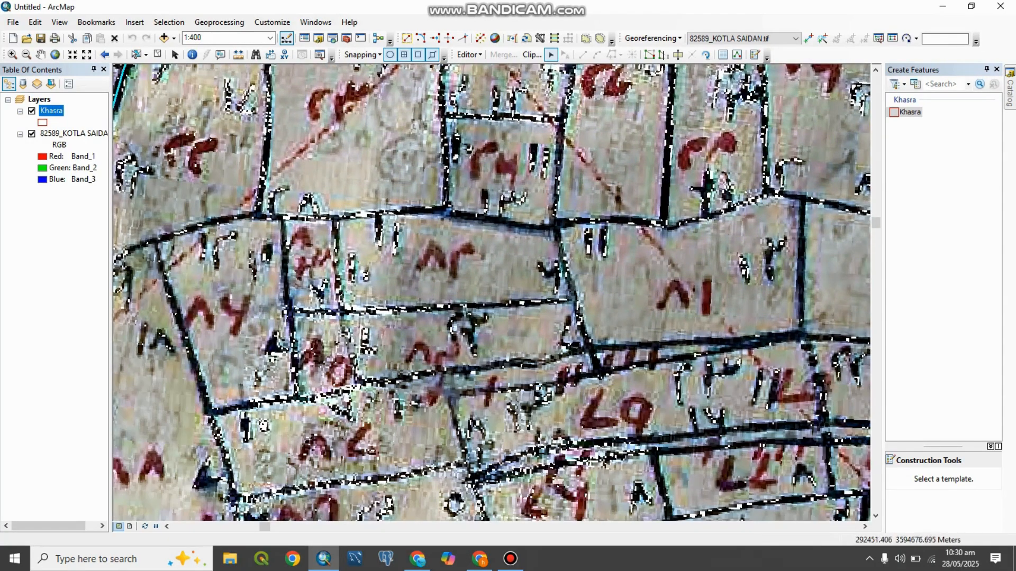
{"action": "left_click_drag", "start_coordinate": [492, 307], "coordinate": [449, 251]}
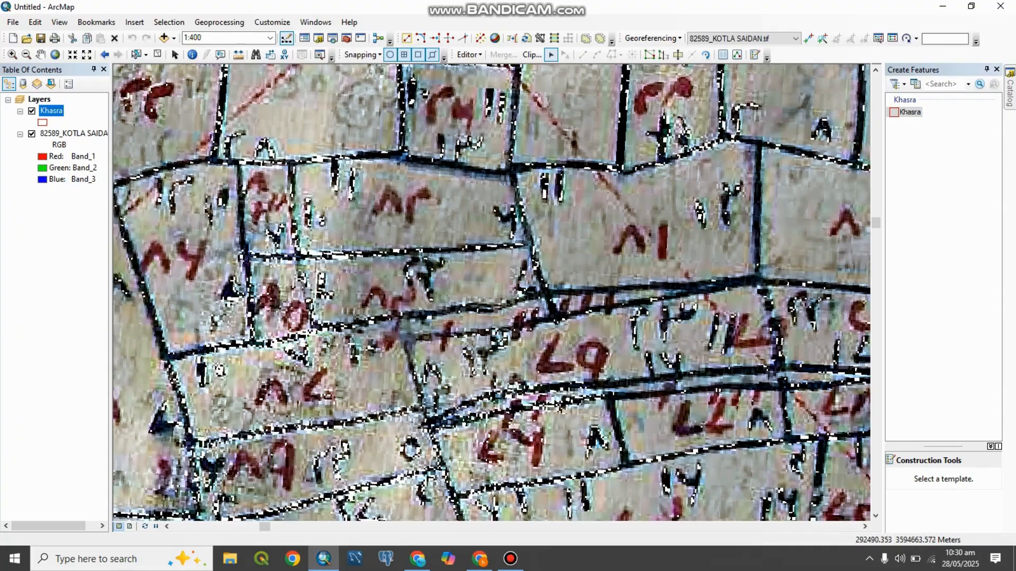
{"action": "key", "text": "Right"}
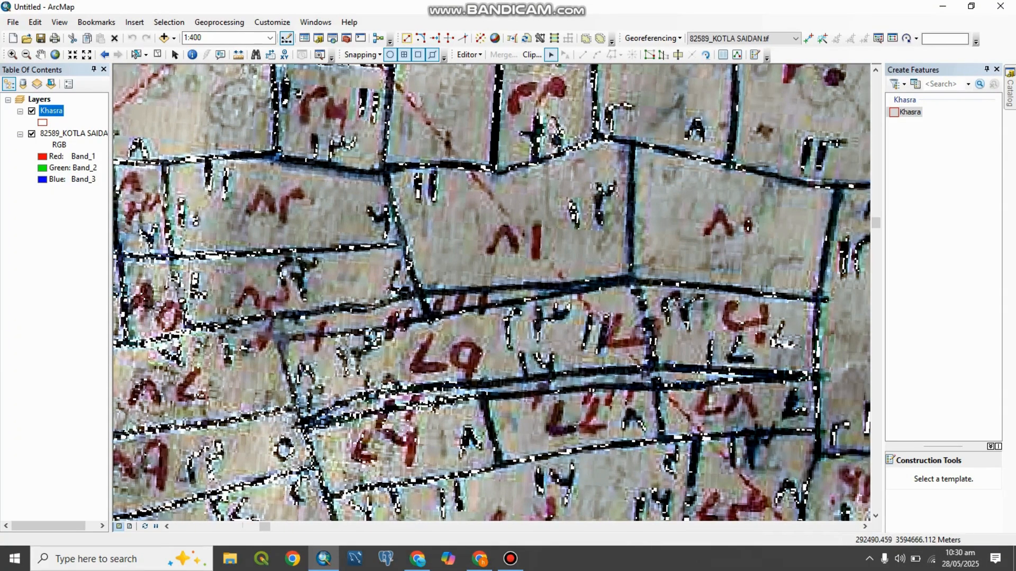
{"action": "scroll", "coordinate": [582, 286], "scroll_direction": "down", "scroll_amount": 1}
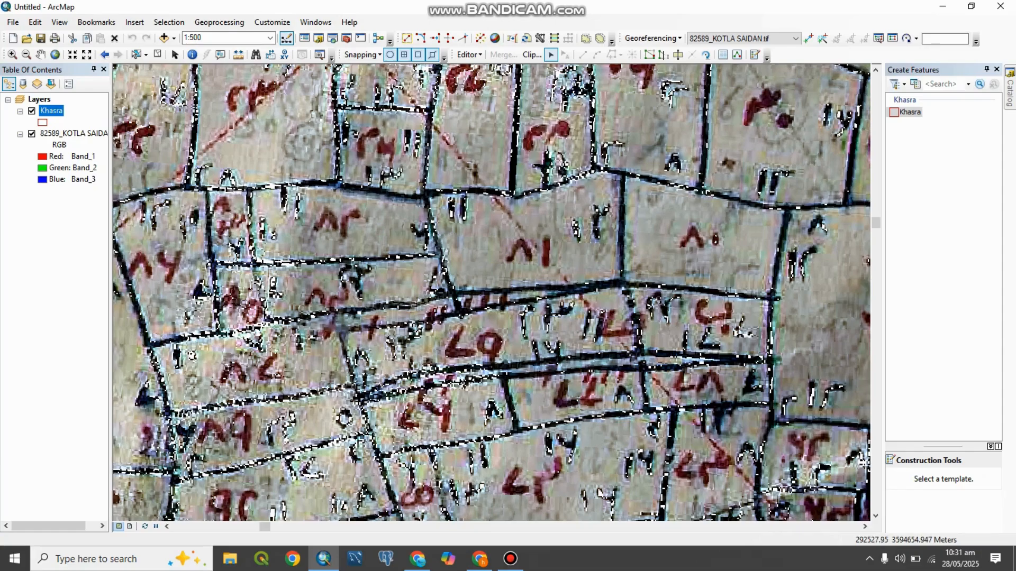
{"action": "left_click_drag", "start_coordinate": [381, 306], "coordinate": [528, 225]}
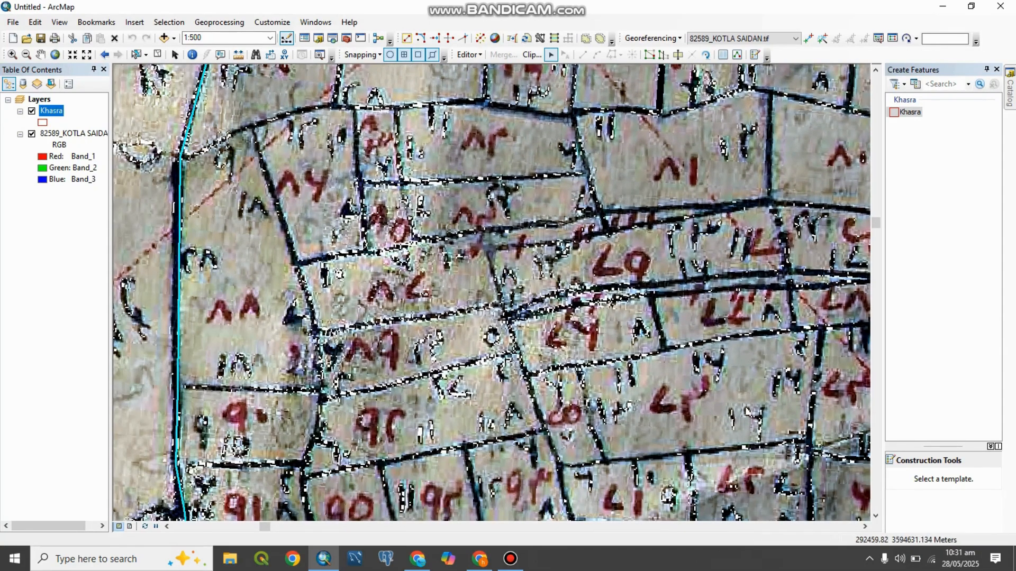
{"action": "left_click_drag", "start_coordinate": [466, 133], "coordinate": [501, 299]}
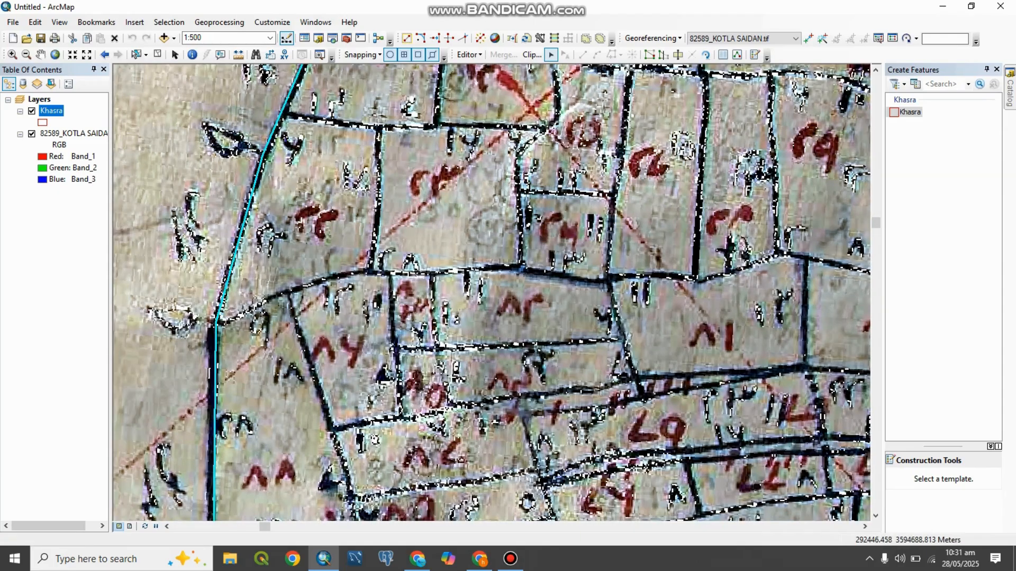
Step: Set the KOTLA SAIDAN raster's NoData colour to black in its RGB composite symbology
{"action": "left_click_drag", "start_coordinate": [499, 175], "coordinate": [485, 281]}
{"action": "right_click", "coordinate": [73, 133]}
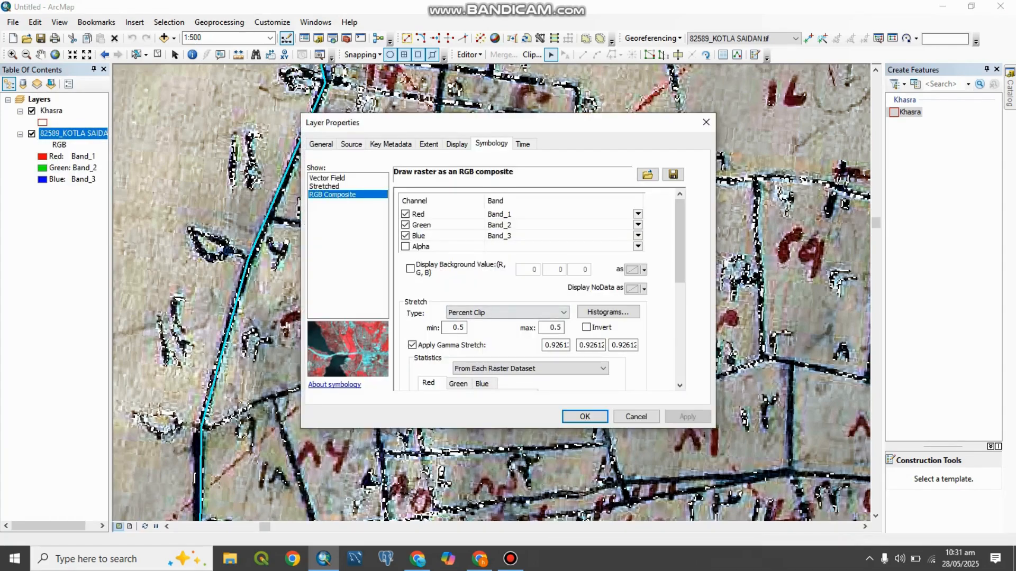
{"action": "left_click", "coordinate": [643, 289]}
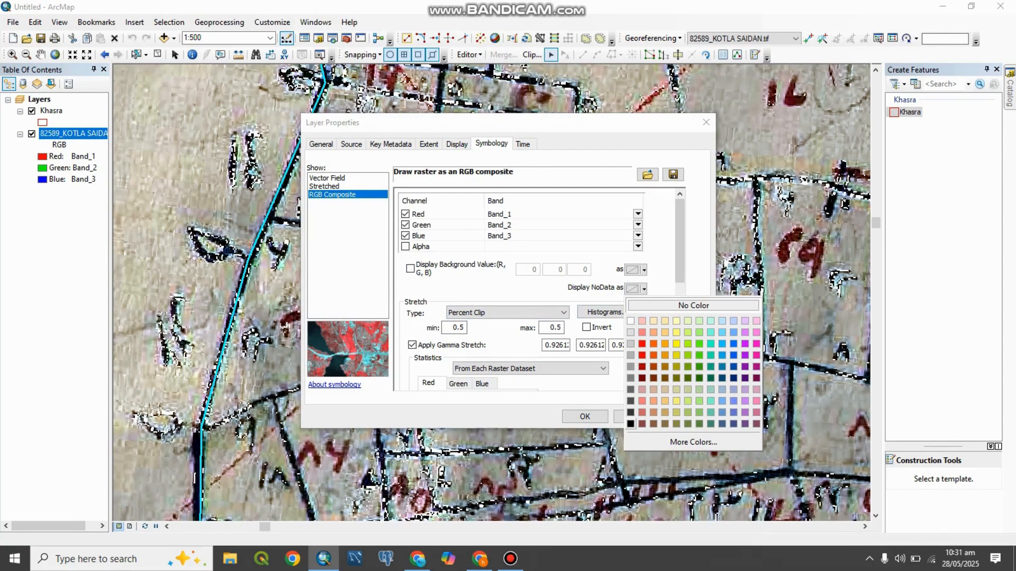
{"action": "left_click", "coordinate": [630, 424]}
{"action": "left_click", "coordinate": [585, 417]}
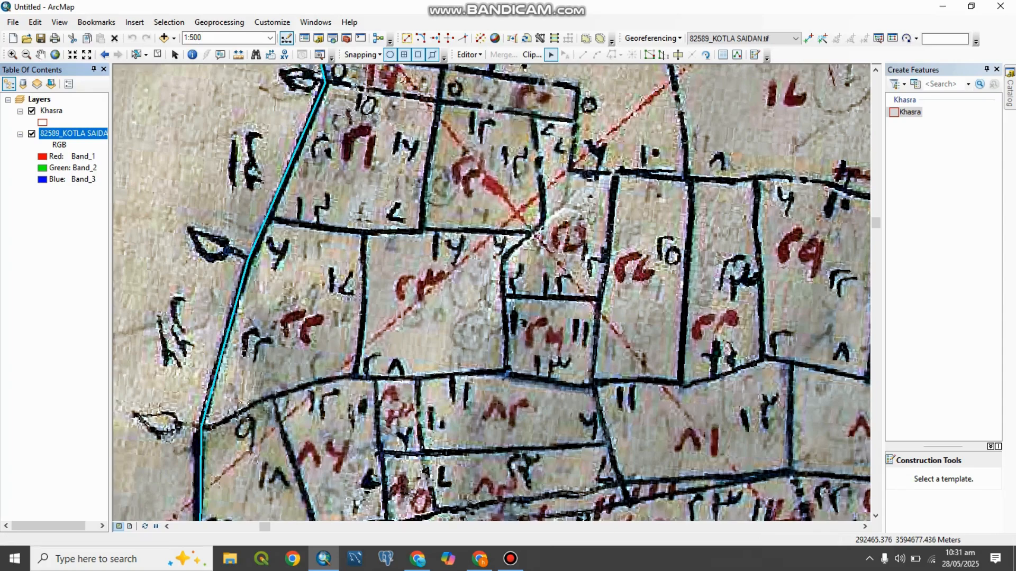
Step: Examine the numbered plots inside the western boundary southwards to plot 101 and eastwards to plot 103
{"action": "left_click_drag", "start_coordinate": [529, 402], "coordinate": [477, 230]}
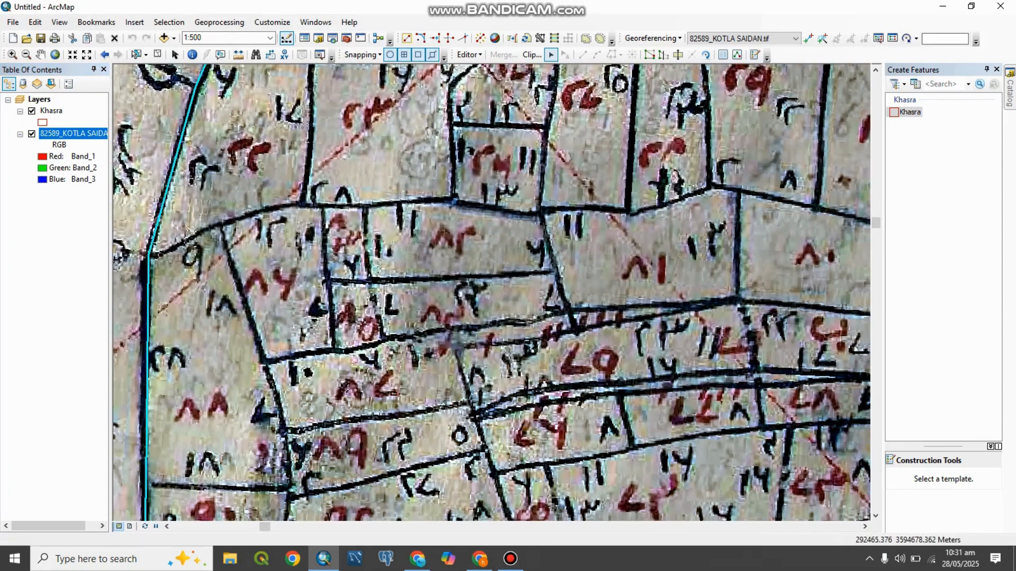
{"action": "left_click_drag", "start_coordinate": [455, 373], "coordinate": [461, 200]}
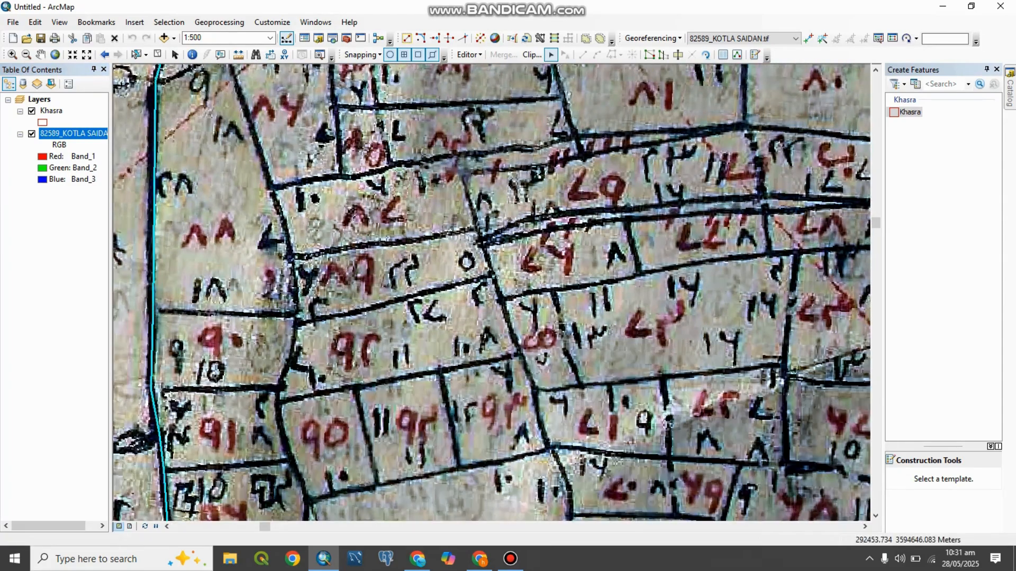
{"action": "left_click_drag", "start_coordinate": [476, 251], "coordinate": [398, 177]}
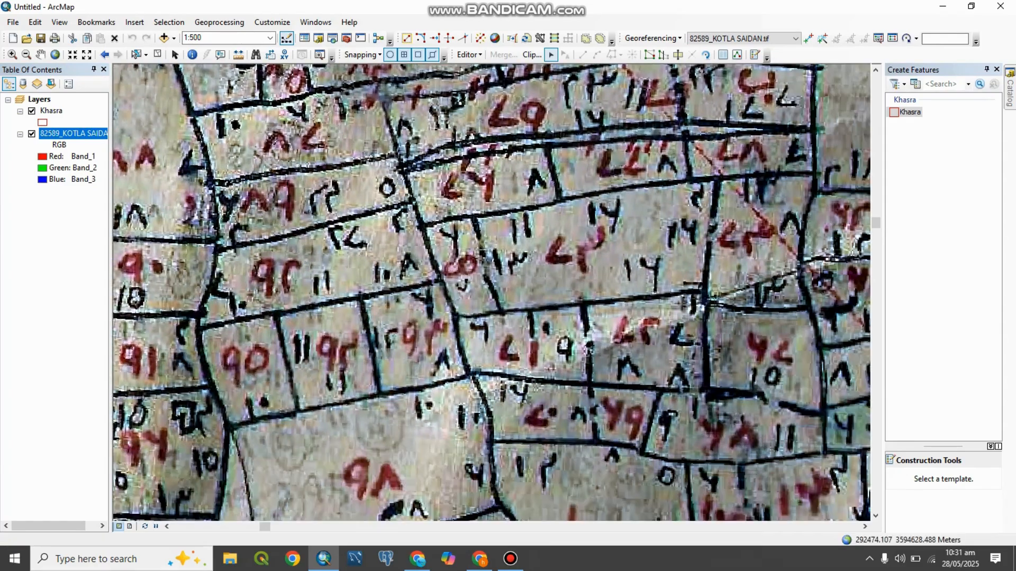
{"action": "left_click_drag", "start_coordinate": [478, 325], "coordinate": [325, 172]}
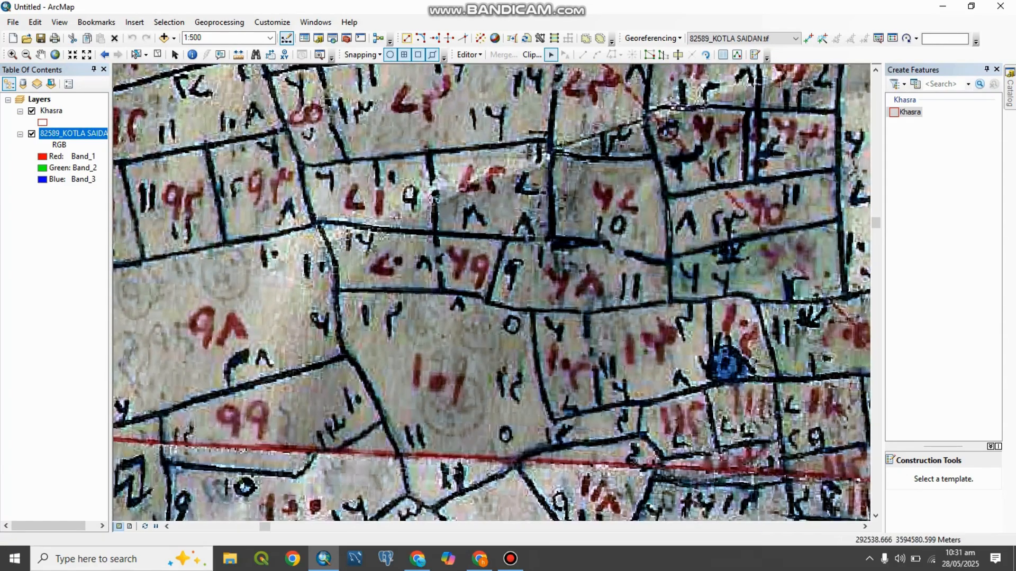
{"action": "left_click_drag", "start_coordinate": [444, 297], "coordinate": [238, 278]}
{"action": "scroll", "coordinate": [238, 278], "scroll_direction": "down", "scroll_amount": 1}
{"action": "scroll", "coordinate": [231, 253], "scroll_direction": "down", "scroll_amount": 3}
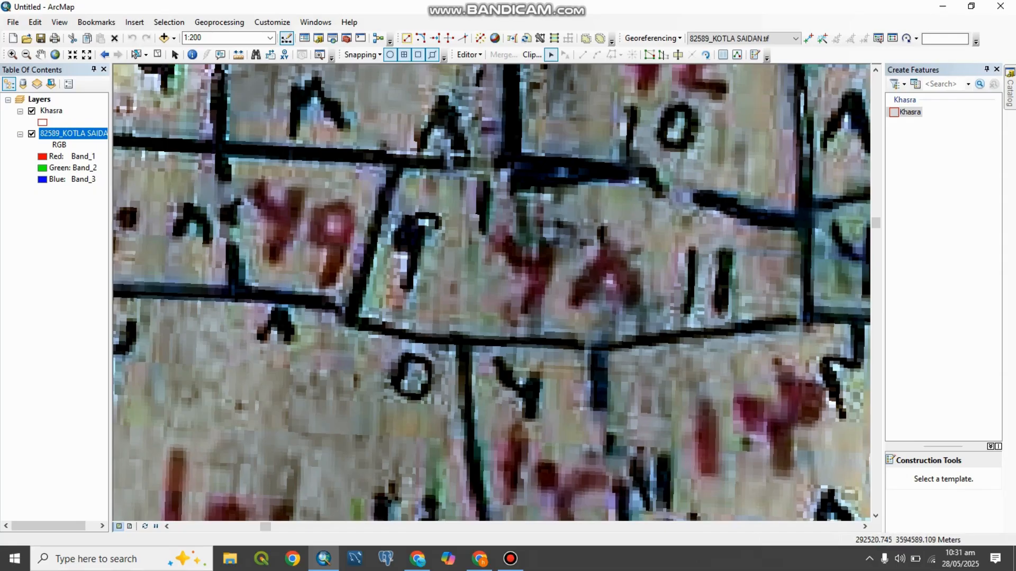
{"action": "scroll", "coordinate": [489, 280], "scroll_direction": "down", "scroll_amount": 2}
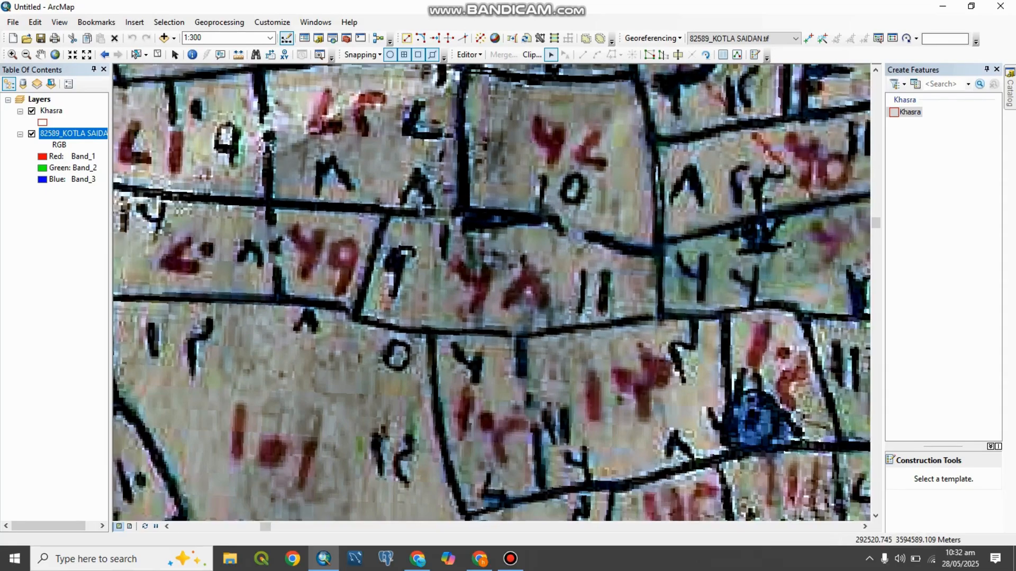
{"action": "left_click_drag", "start_coordinate": [763, 311], "coordinate": [564, 233]}
{"action": "scroll", "coordinate": [612, 349], "scroll_direction": "down", "scroll_amount": 4}
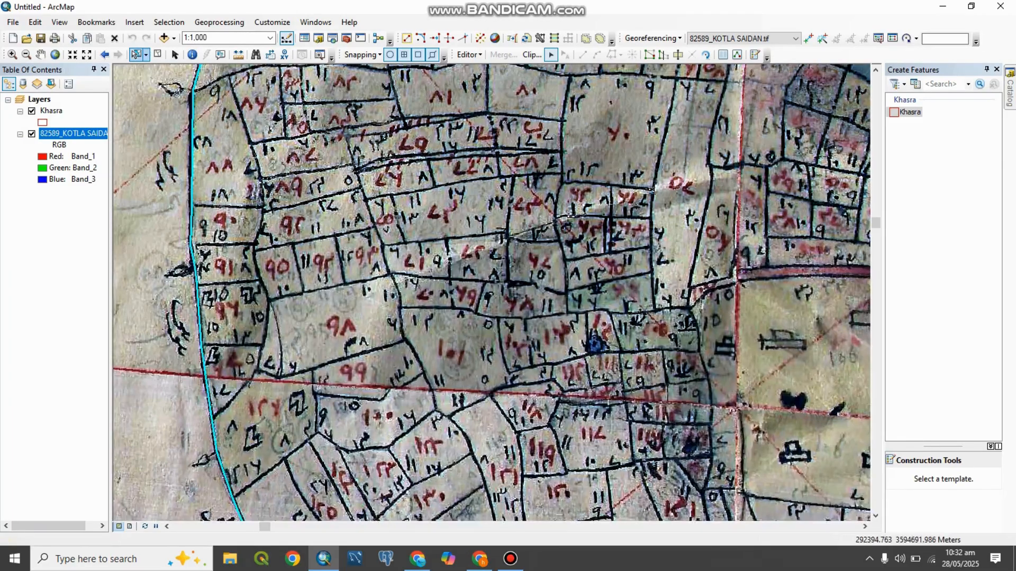
Step: Select the Khasra boundary polygon and start a Cut Polygons line at the boundary corner where plot 8's northern edge begins
{"action": "left_click", "coordinate": [136, 55]}
{"action": "left_click_drag", "start_coordinate": [635, 89], "coordinate": [370, 276]}
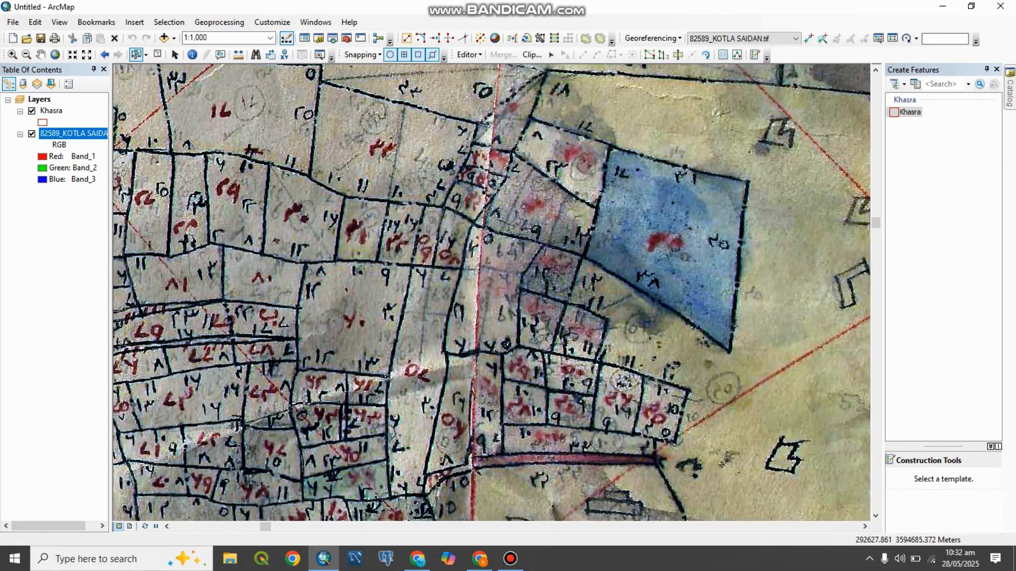
{"action": "scroll", "coordinate": [503, 296], "scroll_direction": "down", "scroll_amount": 4}
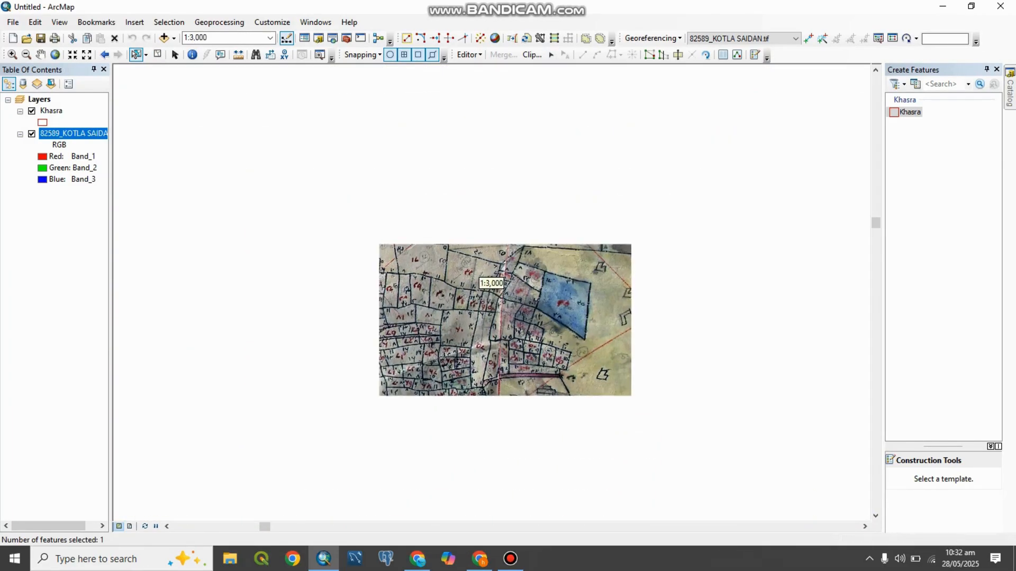
{"action": "left_click_drag", "start_coordinate": [546, 415], "coordinate": [551, 260]}
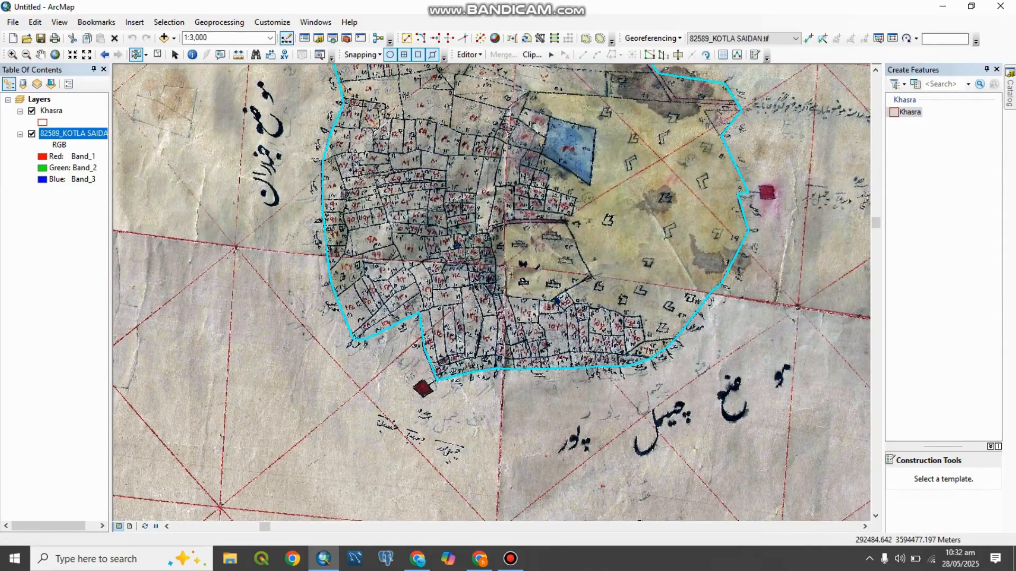
{"action": "left_click_drag", "start_coordinate": [644, 225], "coordinate": [585, 397]}
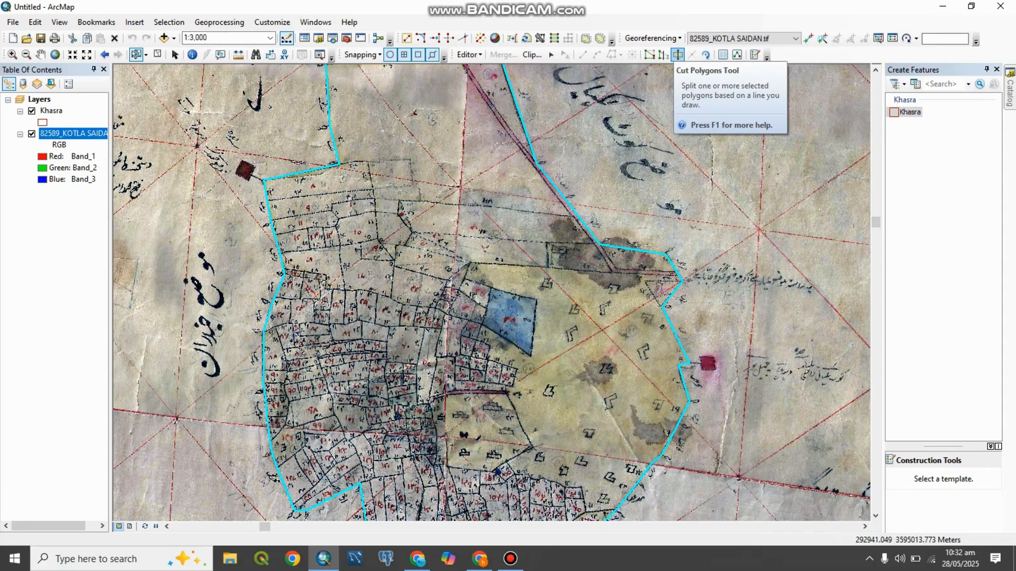
{"action": "left_click", "coordinate": [678, 54]}
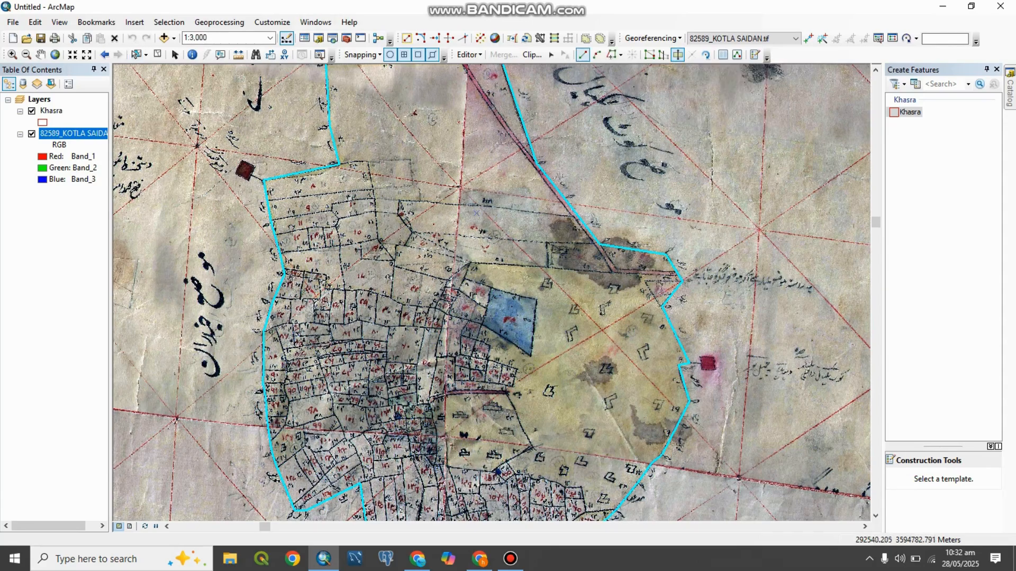
{"action": "scroll", "coordinate": [363, 205], "scroll_direction": "up", "scroll_amount": 2}
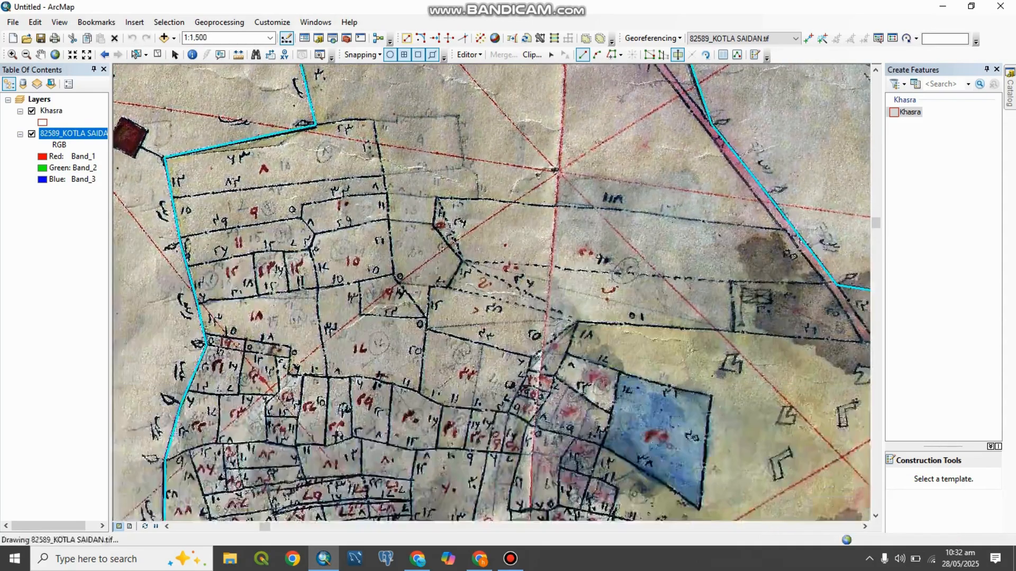
{"action": "left_click_drag", "start_coordinate": [366, 185], "coordinate": [377, 381]}
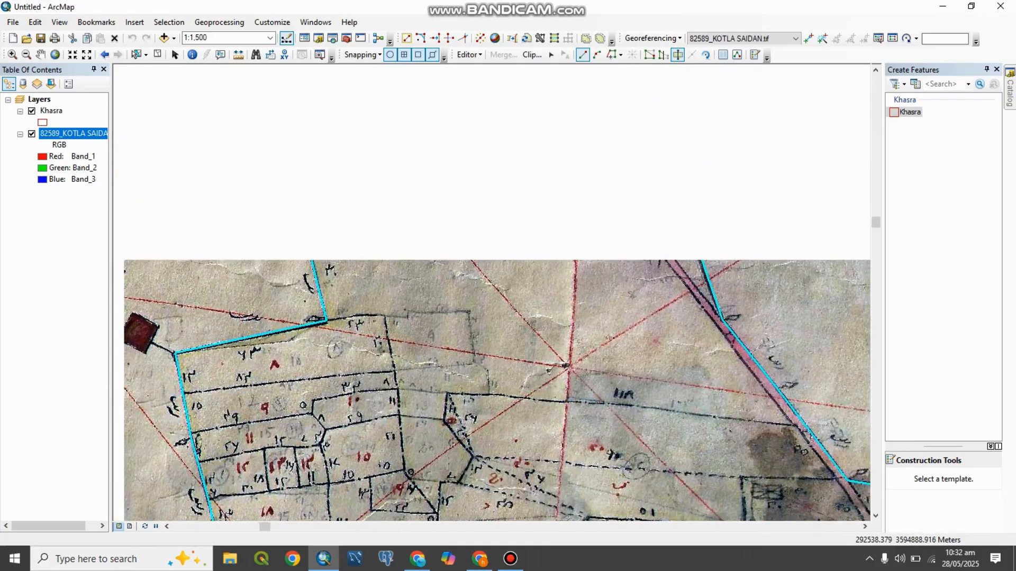
{"action": "scroll", "coordinate": [336, 317], "scroll_direction": "up", "scroll_amount": 1}
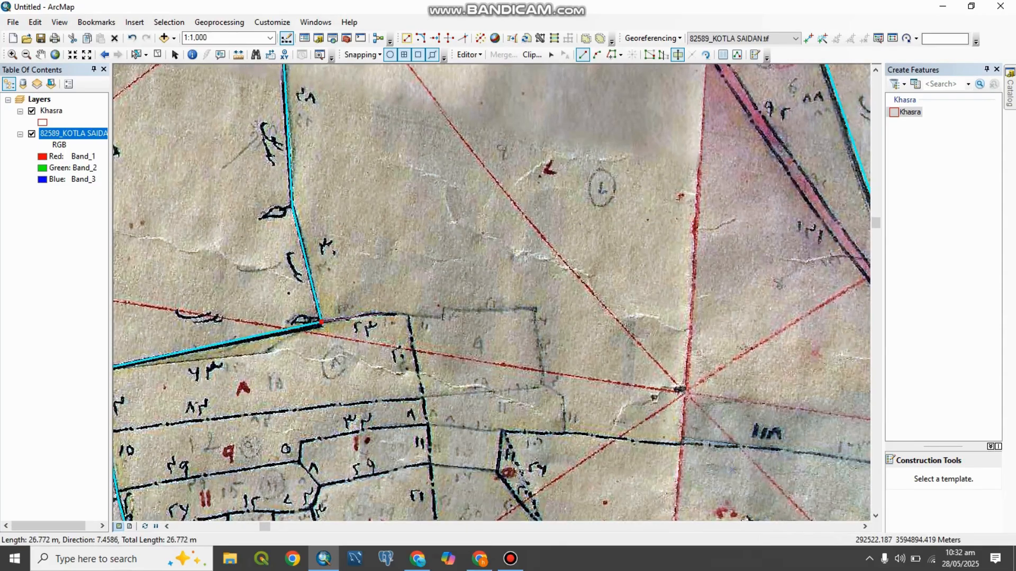
{"action": "scroll", "coordinate": [385, 308], "scroll_direction": "up", "scroll_amount": 1}
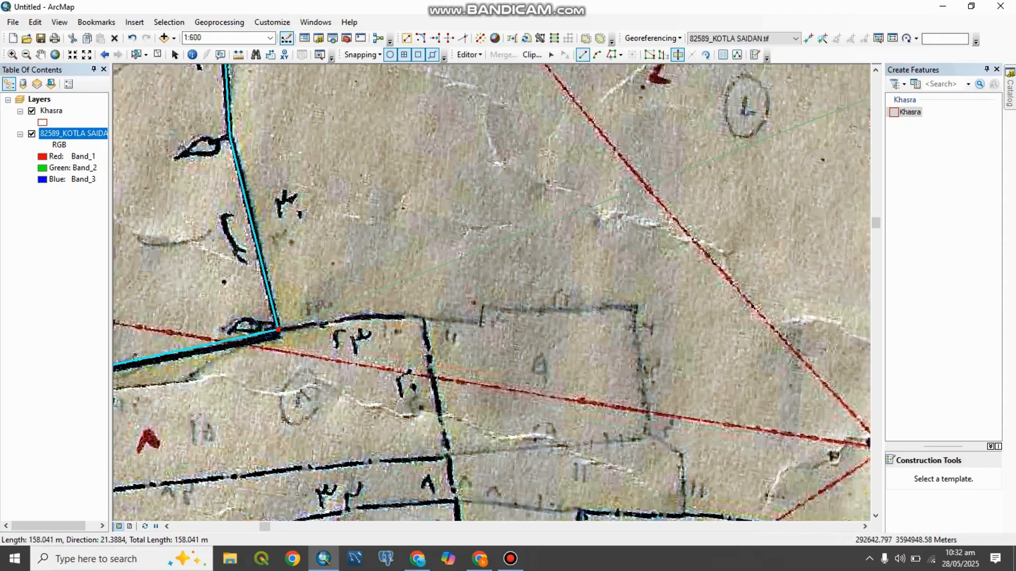
Step: Check the snapping settings and trace the cut line along plot 8's northern, eastern and southern edges, ending just outside the western boundary
{"action": "left_click", "coordinate": [361, 55]}
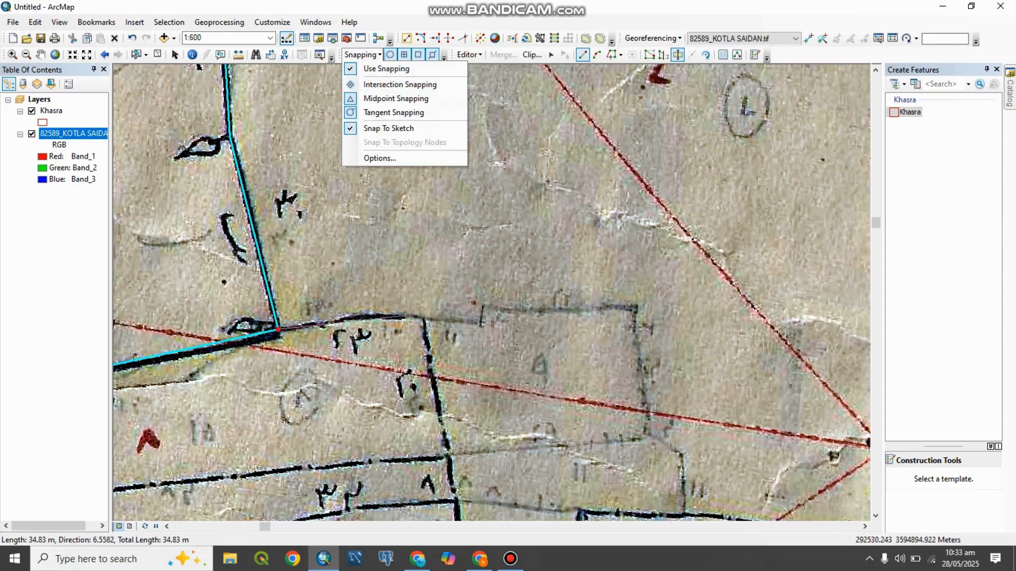
{"action": "left_click", "coordinate": [423, 317]}
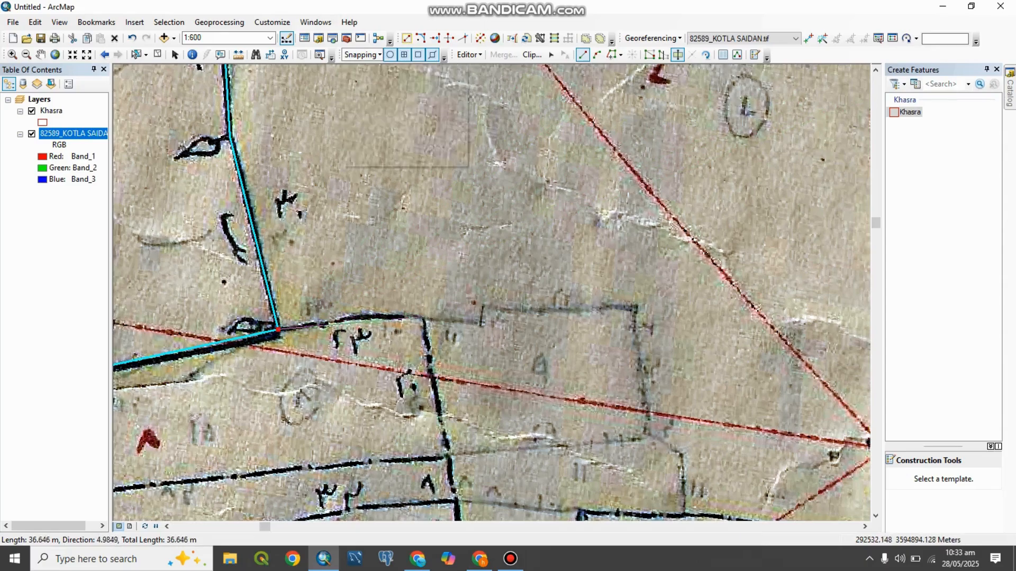
{"action": "left_click", "coordinate": [447, 456]}
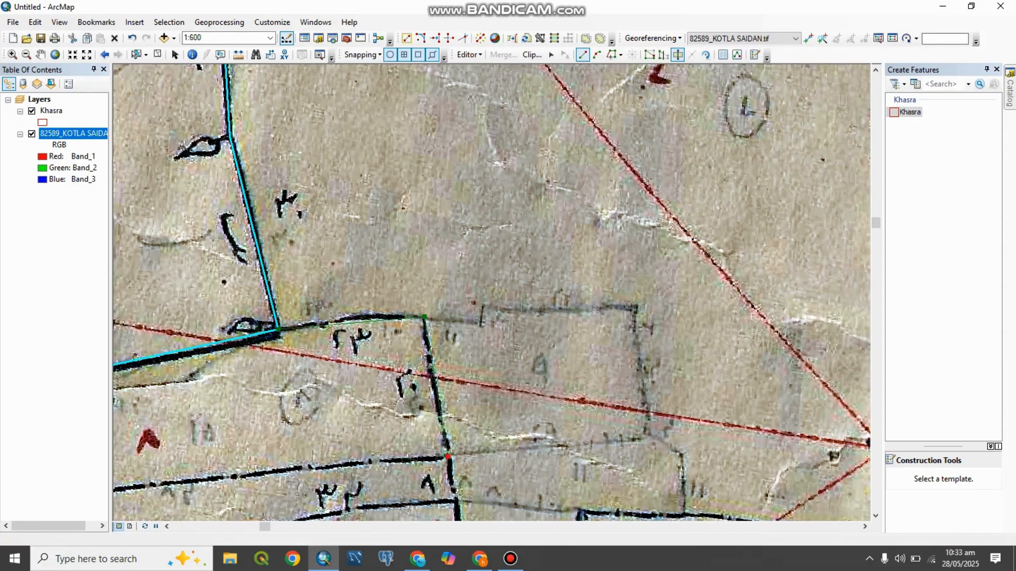
{"action": "left_click_drag", "start_coordinate": [385, 463], "coordinate": [621, 276]}
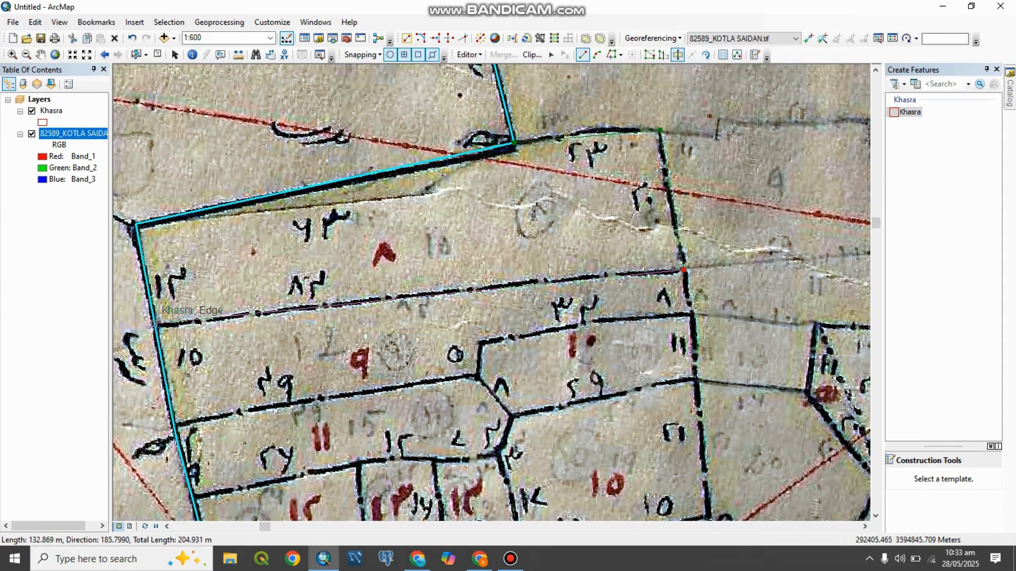
{"action": "left_click", "coordinate": [154, 321]}
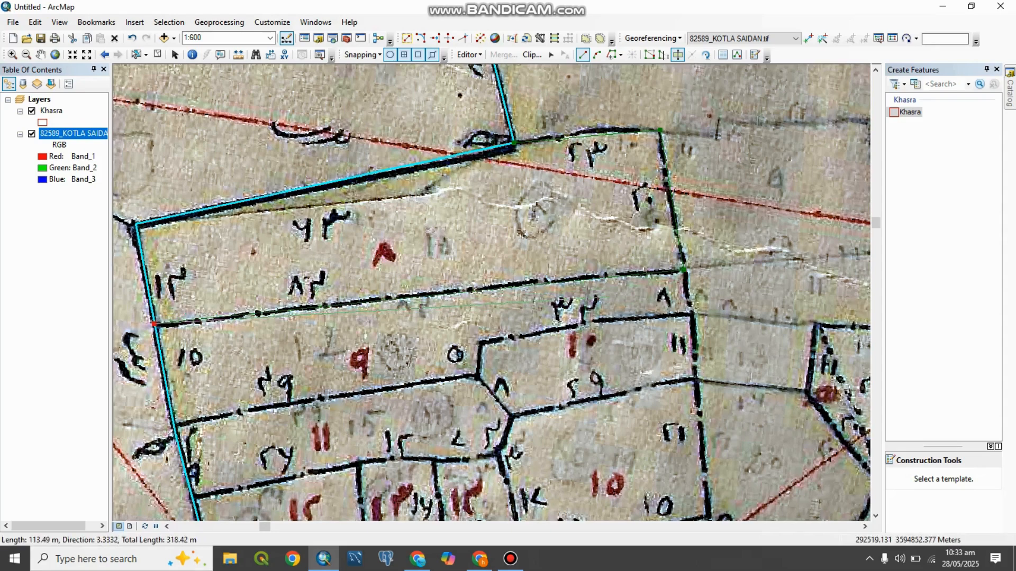
{"action": "left_click", "coordinate": [133, 329]}
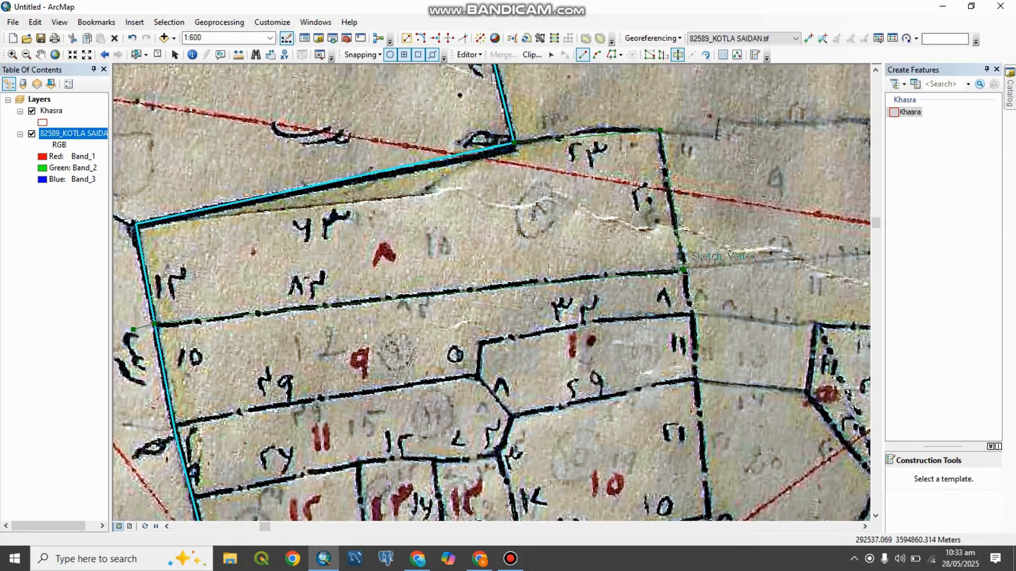
Step: Trace another cut line from plot 8's south-eastern corner along plot 10's eastern and southern edges to plot 14's north-eastern corner
{"action": "left_click", "coordinate": [683, 270]}
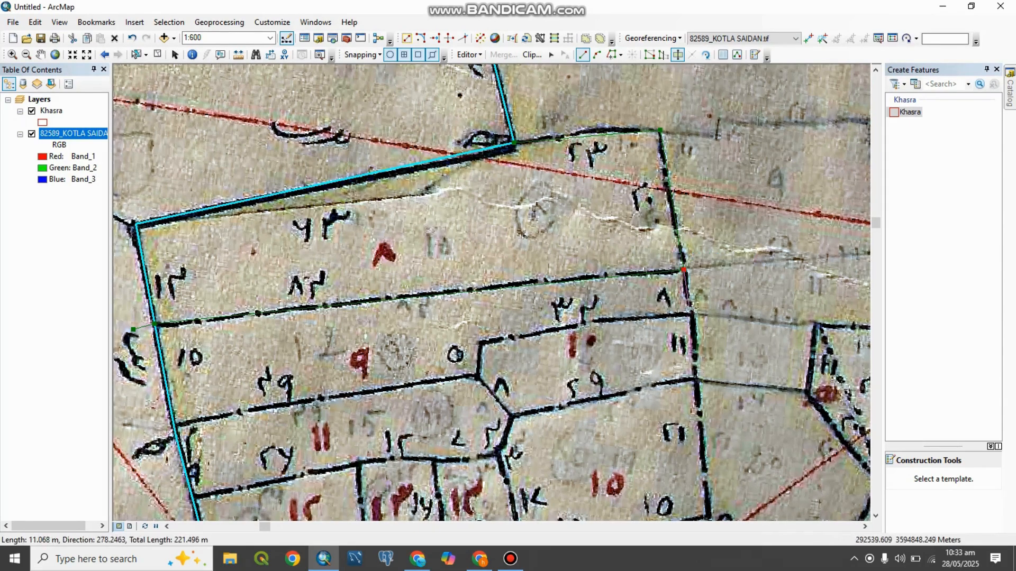
{"action": "left_click", "coordinate": [691, 314]}
{"action": "left_click", "coordinate": [696, 379]}
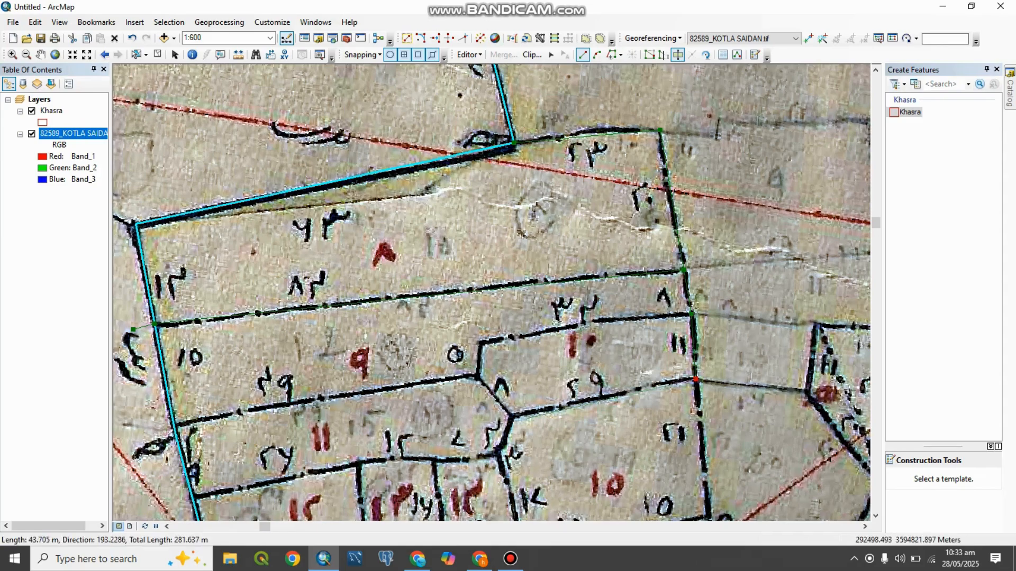
{"action": "left_click", "coordinate": [513, 416]}
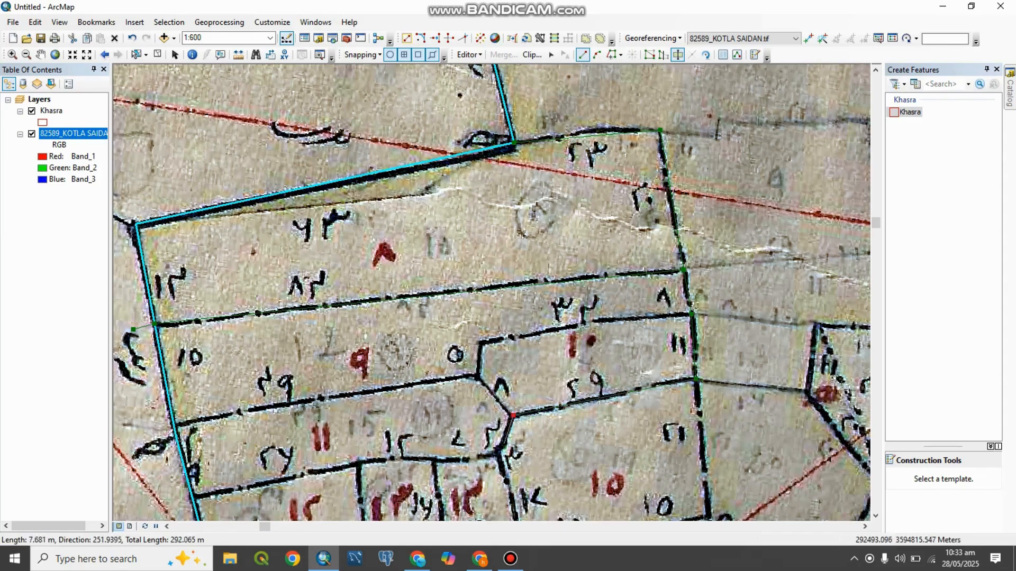
{"action": "left_click", "coordinate": [498, 454]}
{"action": "left_click_drag", "start_coordinate": [498, 454], "coordinate": [501, 185]}
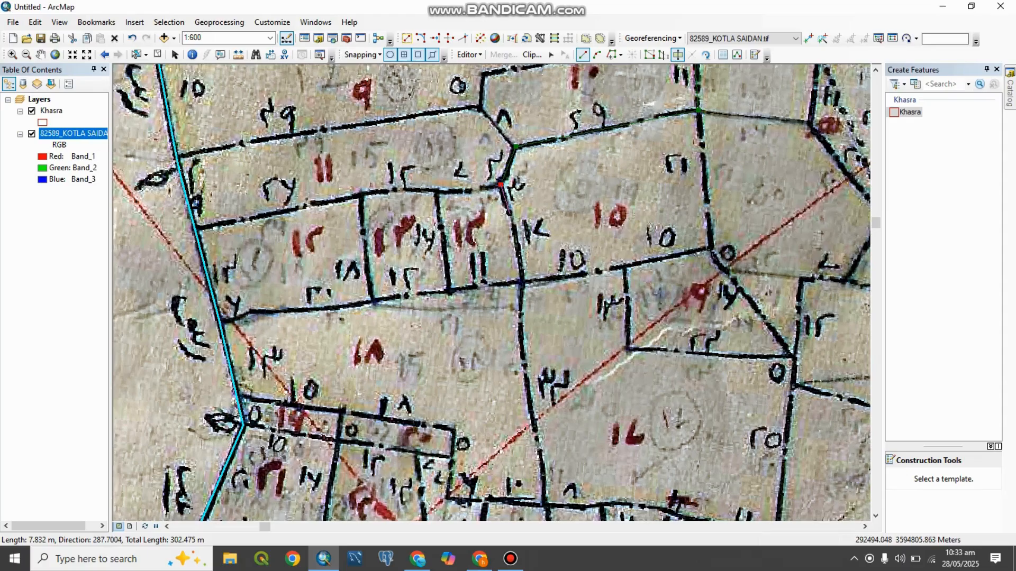
{"action": "left_click", "coordinate": [500, 185]}
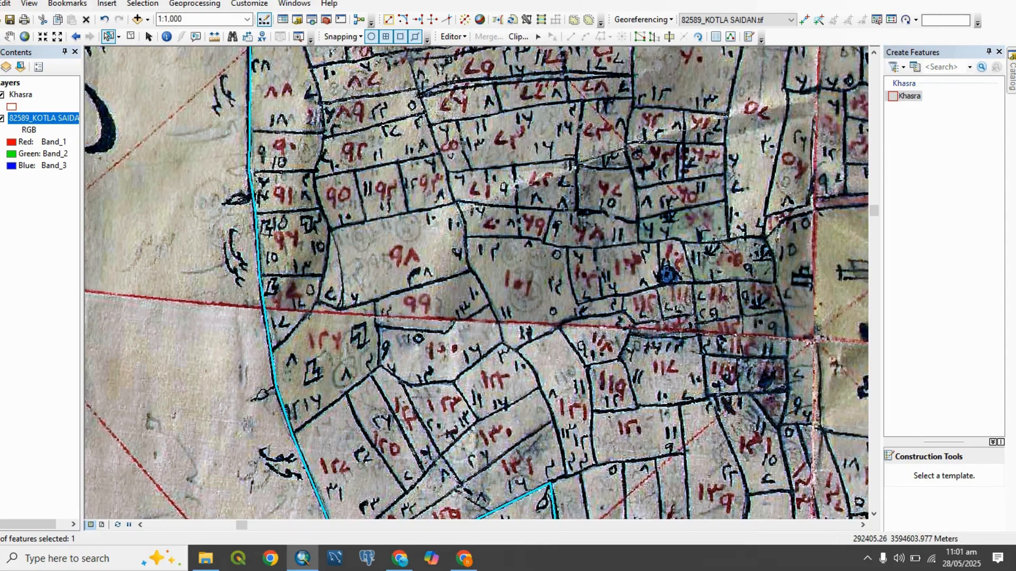
Step: Start a Cut Polygons line on the western boundary and trace it along plot 90's northern and eastern edges
{"action": "scroll", "coordinate": [255, 208], "scroll_direction": "up", "scroll_amount": 1}
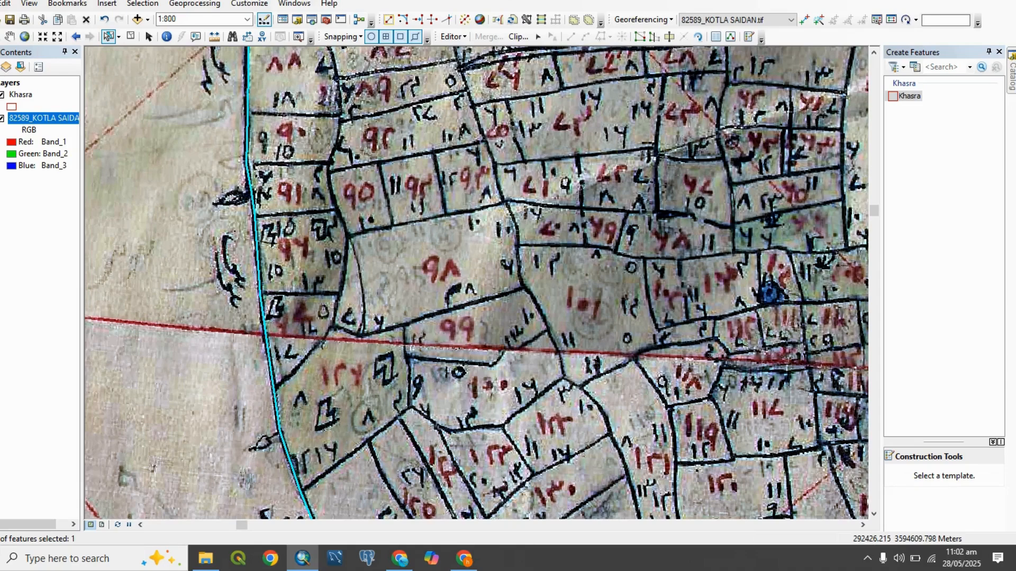
{"action": "left_click", "coordinate": [669, 37]}
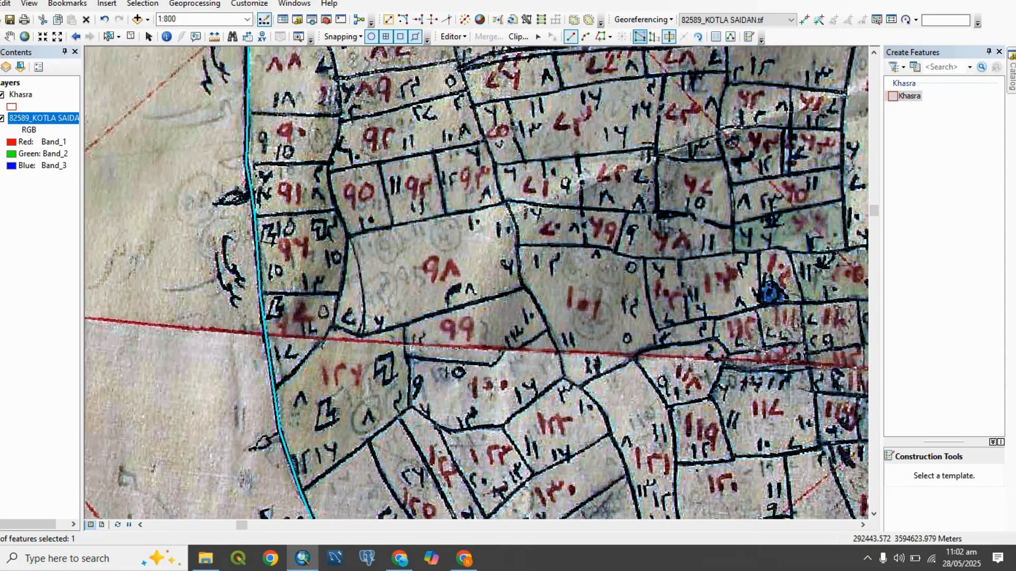
{"action": "left_click", "coordinate": [247, 114]}
{"action": "scroll", "coordinate": [254, 106], "scroll_direction": "up", "scroll_amount": 1}
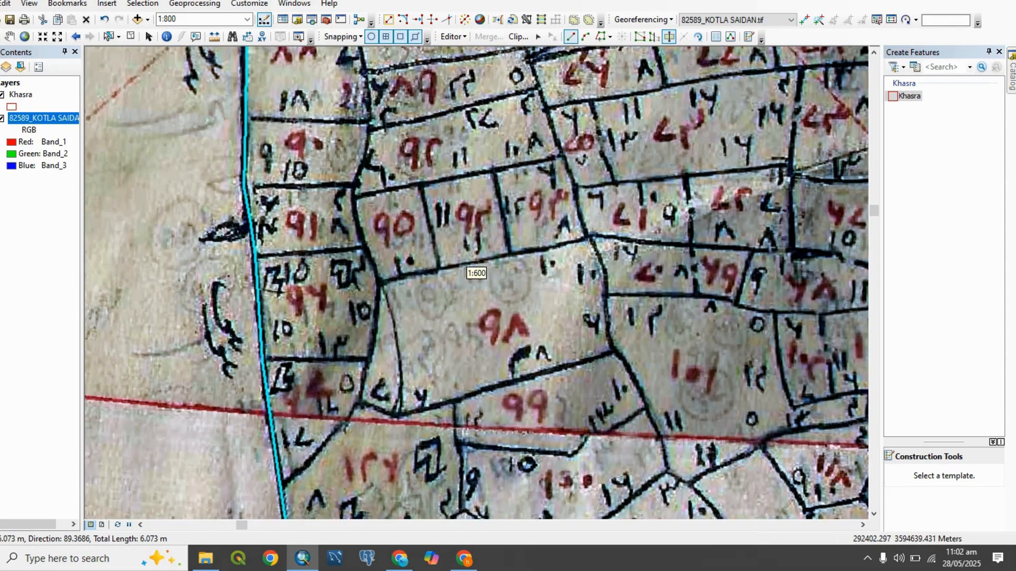
{"action": "scroll", "coordinate": [367, 122], "scroll_direction": "up", "scroll_amount": 2}
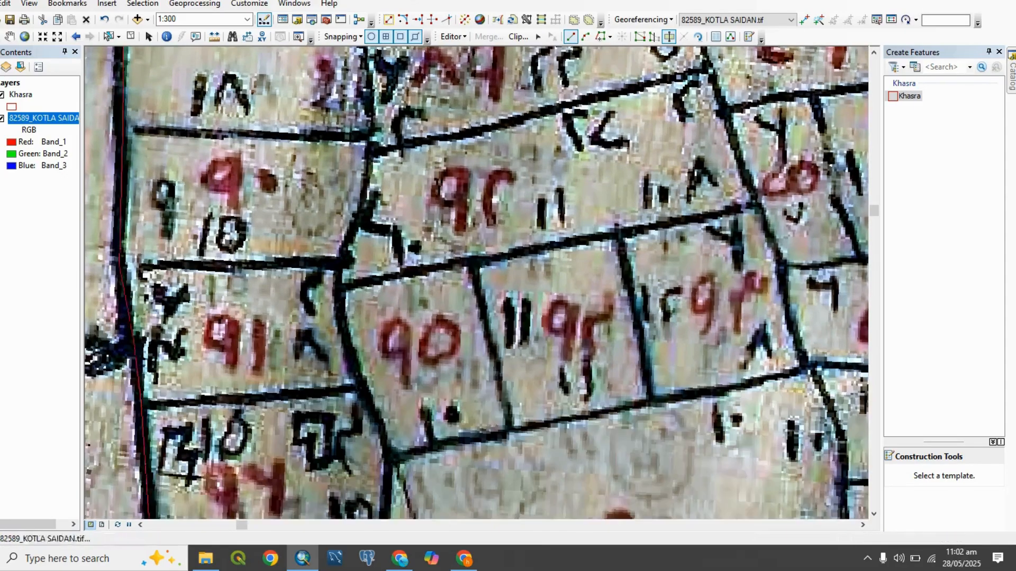
{"action": "left_click", "coordinate": [368, 134]}
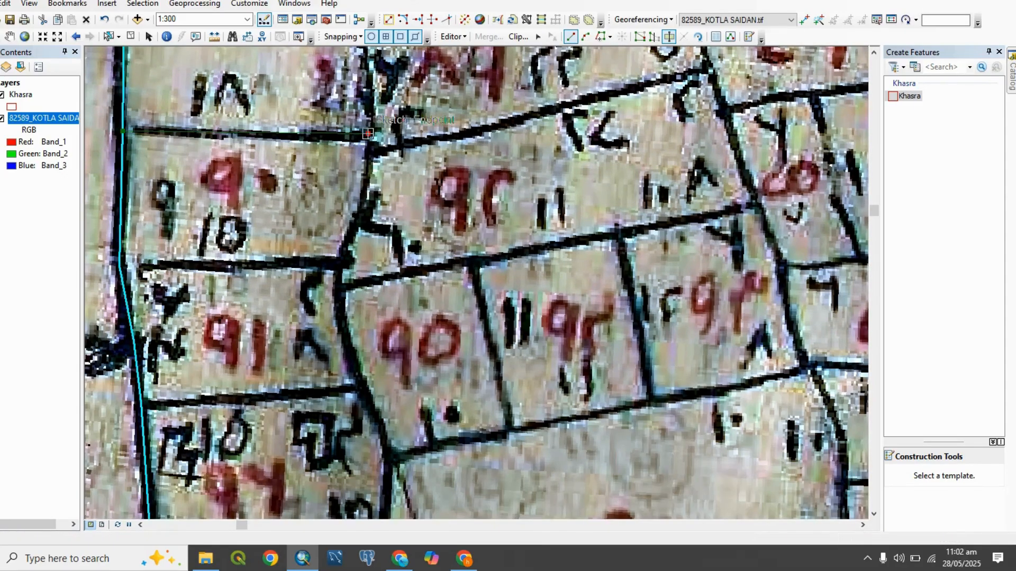
{"action": "left_click", "coordinate": [369, 152]}
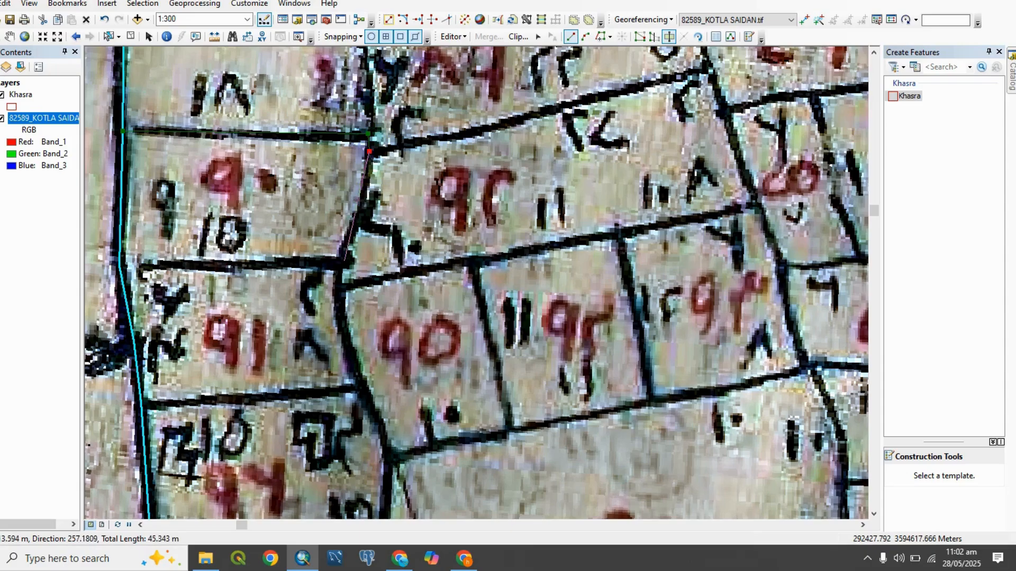
{"action": "left_click", "coordinate": [344, 261]}
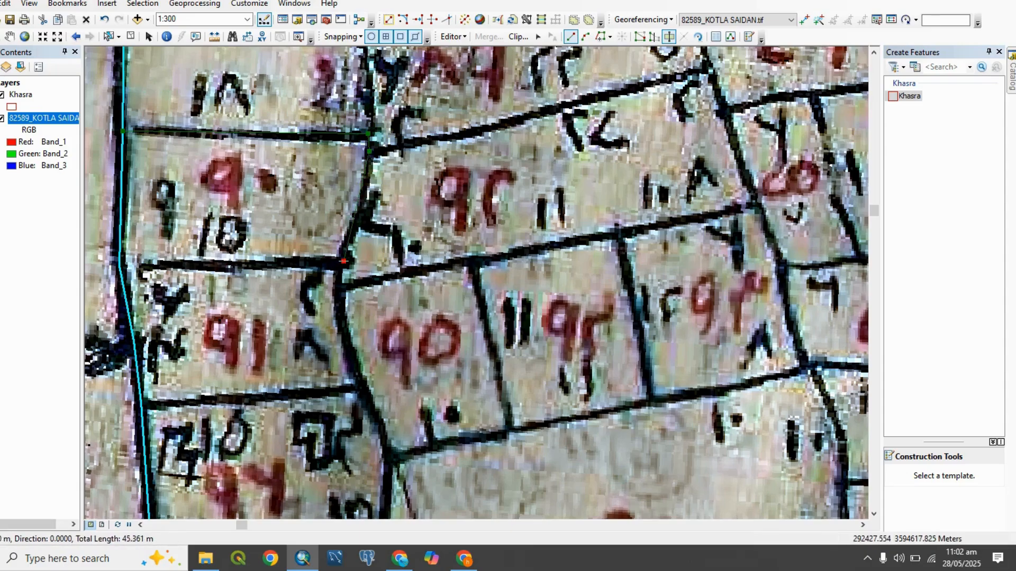
{"action": "left_click_drag", "start_coordinate": [345, 303], "coordinate": [340, 89]}
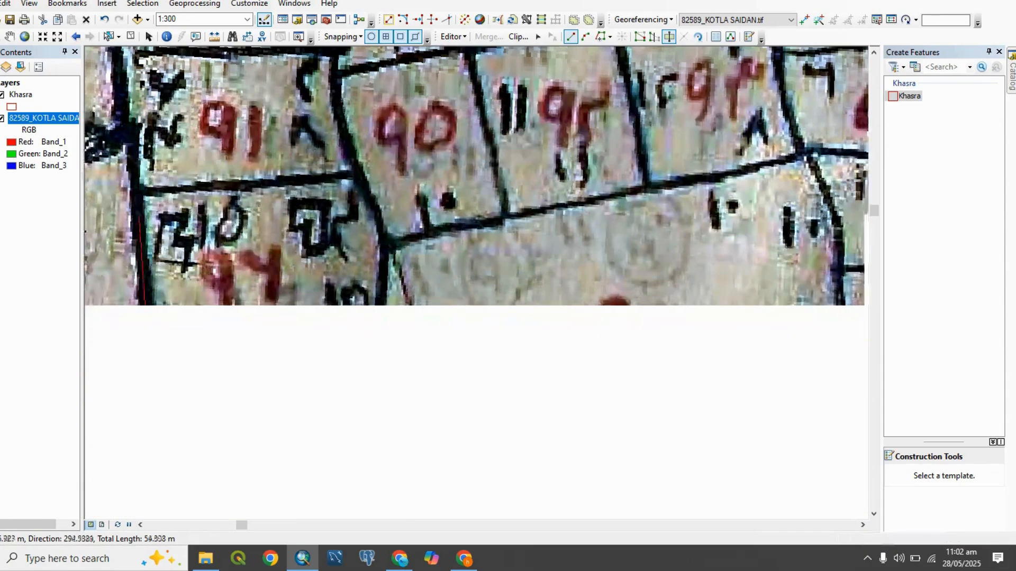
Step: Continue the cut line along the eastern edges of plots 91, 96 and 97, finishing on the western boundary at plot 97's southern tip
{"action": "left_click", "coordinate": [355, 172]}
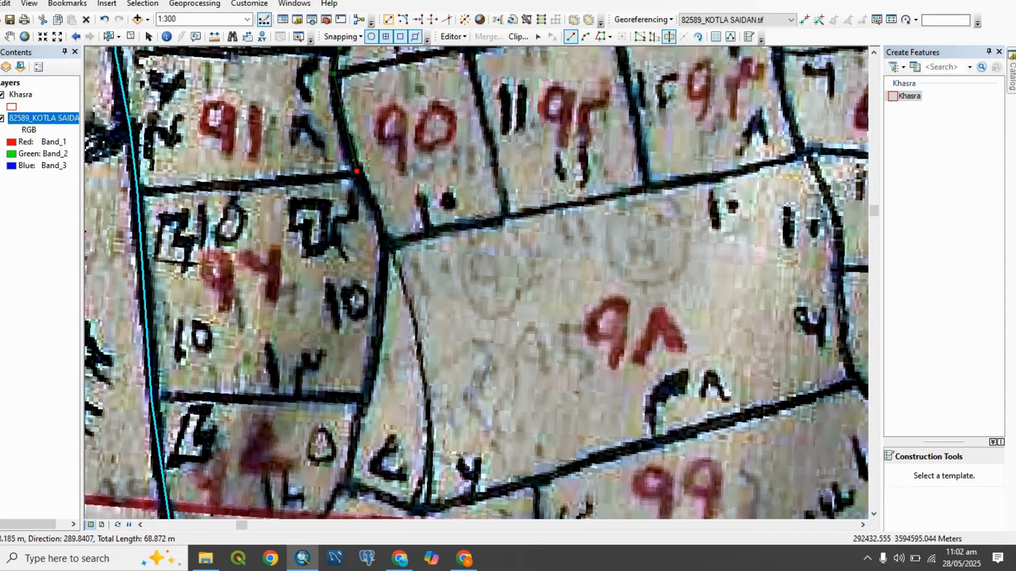
{"action": "left_click", "coordinate": [386, 241]}
{"action": "left_click_drag", "start_coordinate": [390, 310], "coordinate": [397, 119]}
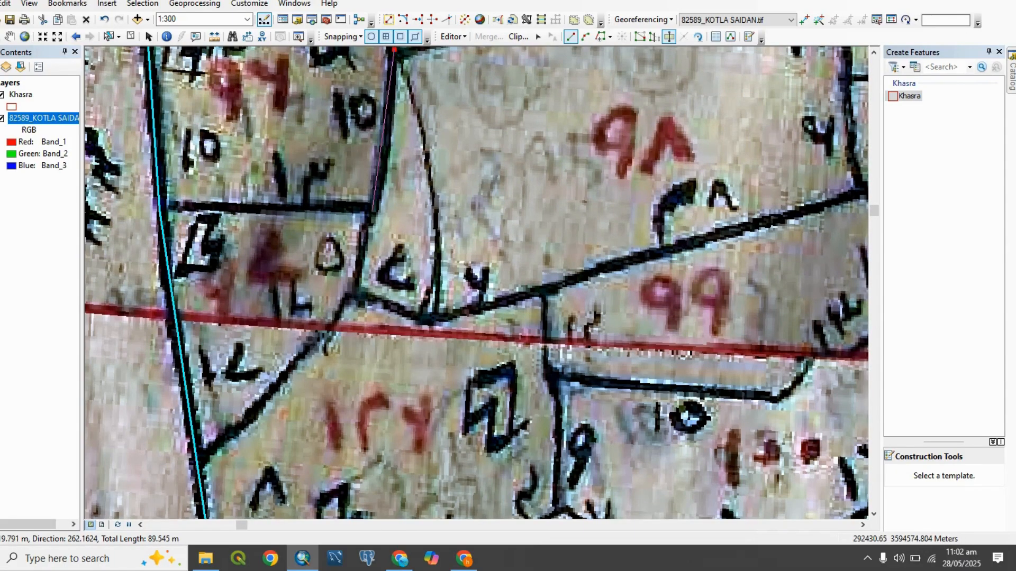
{"action": "left_click", "coordinate": [372, 208]}
{"action": "left_click", "coordinate": [356, 292]}
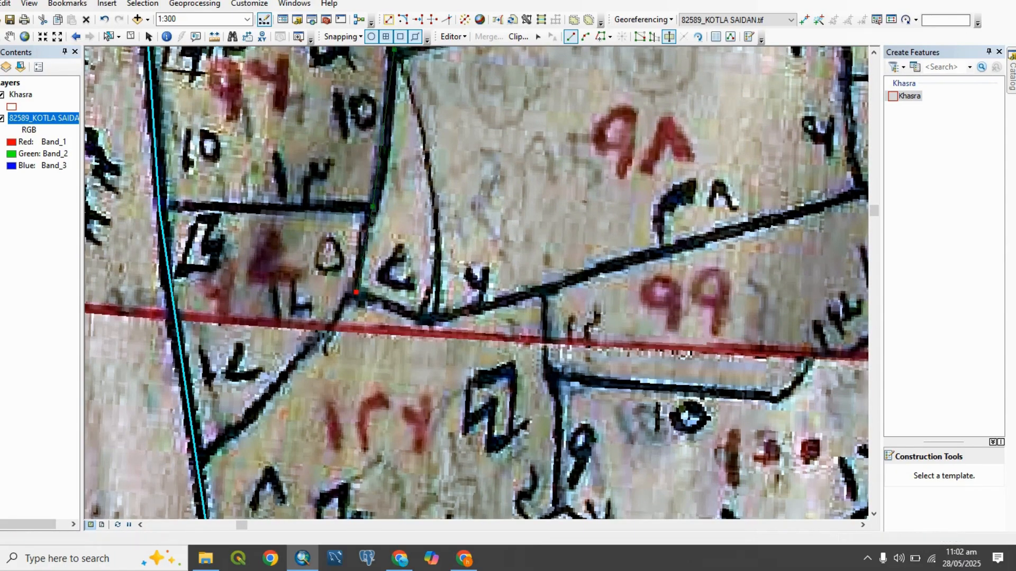
{"action": "left_click_drag", "start_coordinate": [289, 400], "coordinate": [403, 221]}
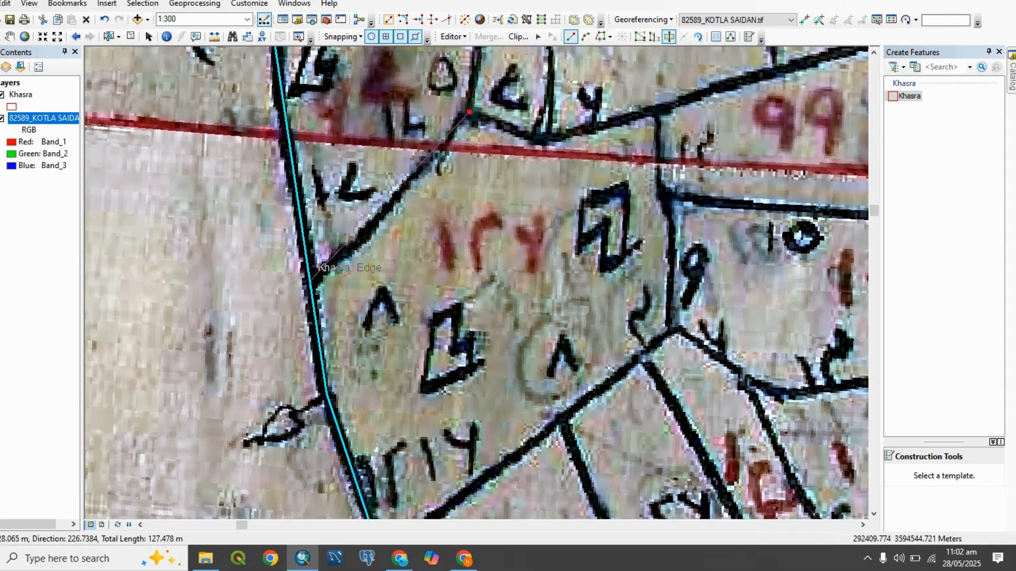
{"action": "left_click", "coordinate": [310, 287]}
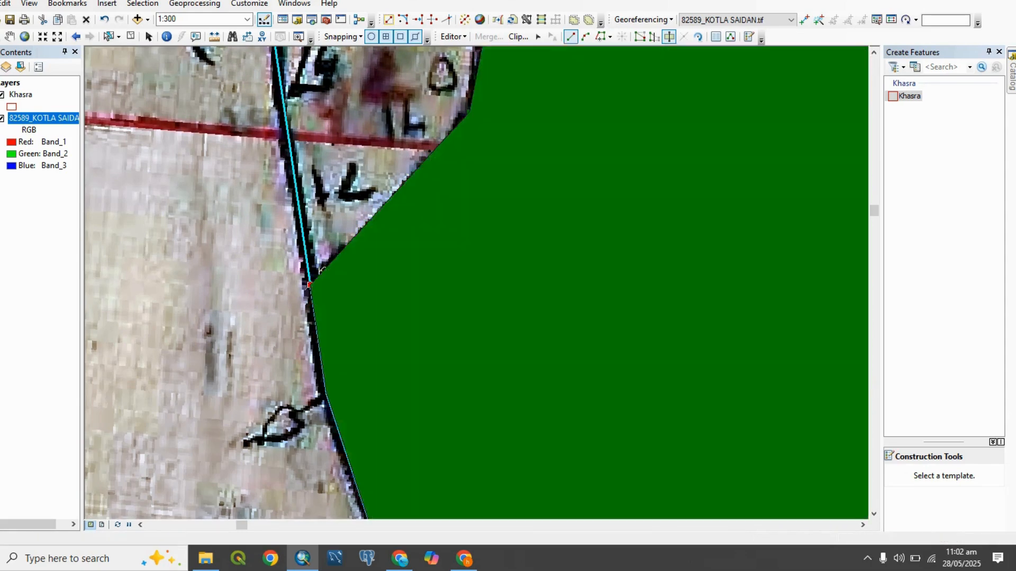
Step: Cut out plot 96 with one line along its southern and northern edges, looping outside the western boundary and ending east of the plot
{"action": "left_click_drag", "start_coordinate": [433, 154], "coordinate": [437, 401]}
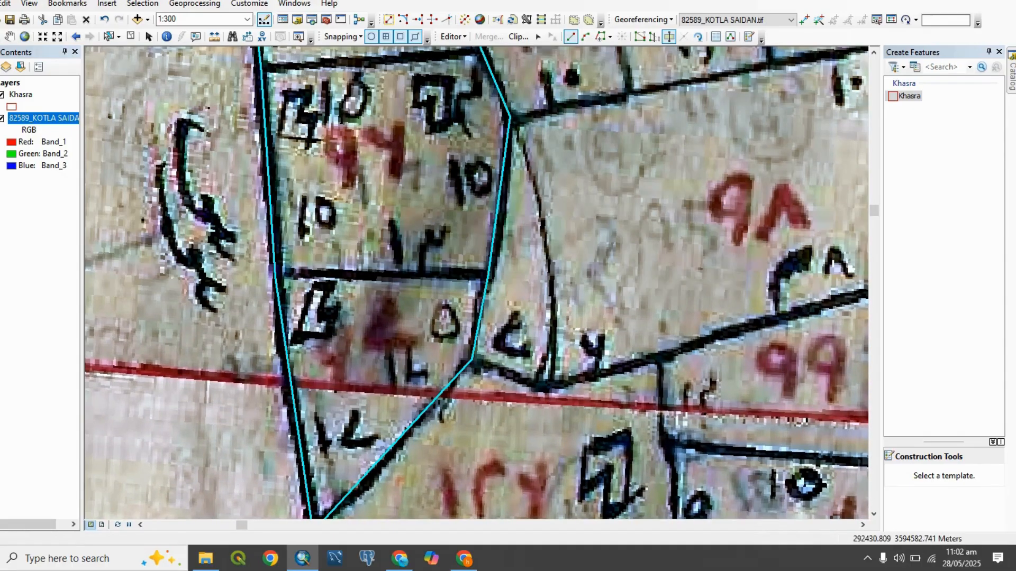
{"action": "left_click", "coordinate": [488, 273]}
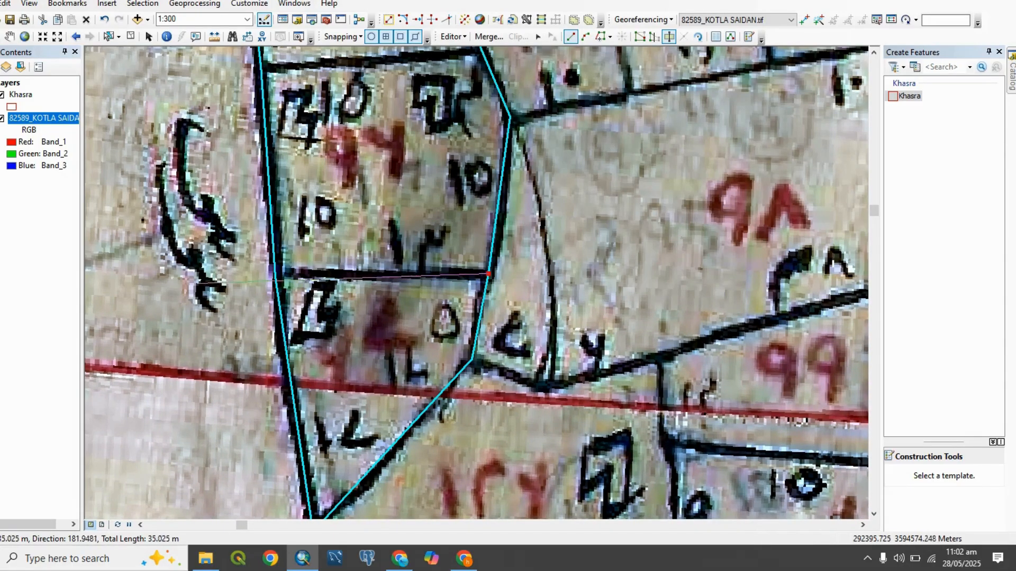
{"action": "left_click", "coordinate": [275, 277]}
{"action": "left_click_drag", "start_coordinate": [189, 216], "coordinate": [227, 370]}
{"action": "left_click", "coordinate": [232, 271]}
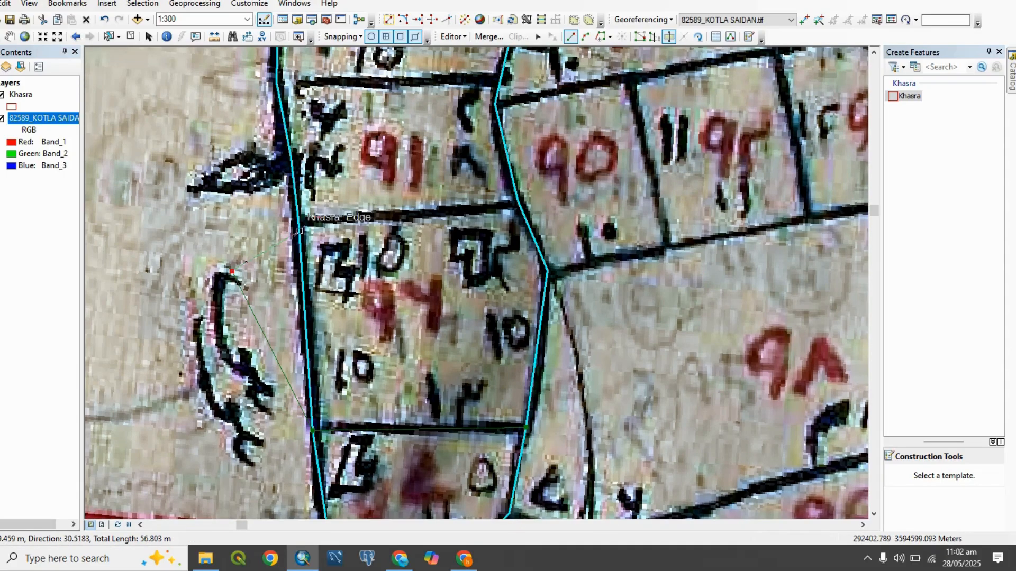
{"action": "left_click", "coordinate": [298, 218]}
{"action": "left_click", "coordinate": [518, 201]}
{"action": "left_click", "coordinate": [566, 194]}
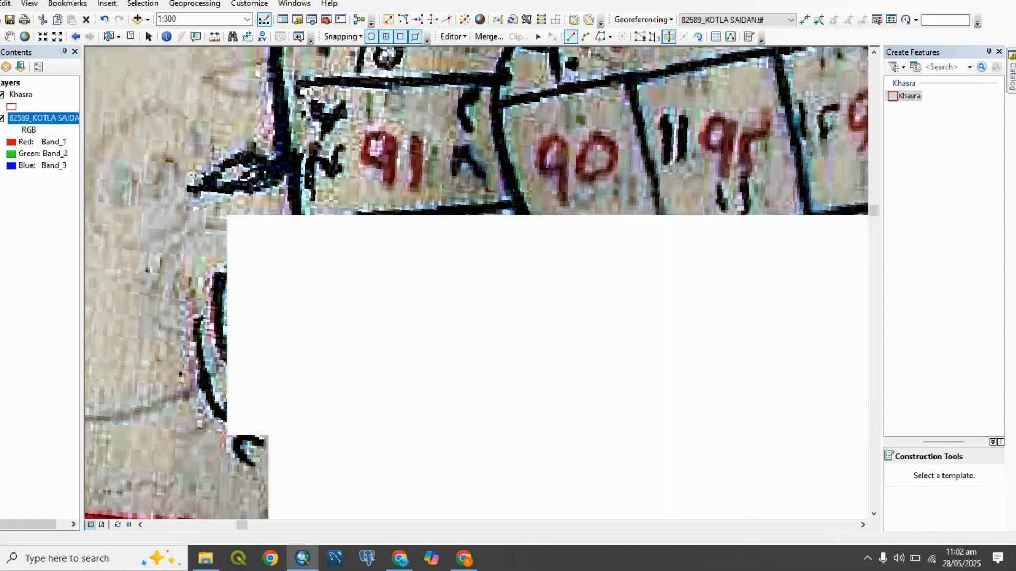
Step: Cut plots 90 and 91 apart along their shared edge, from the eastern side to the western boundary
{"action": "left_click_drag", "start_coordinate": [566, 194], "coordinate": [573, 425]}
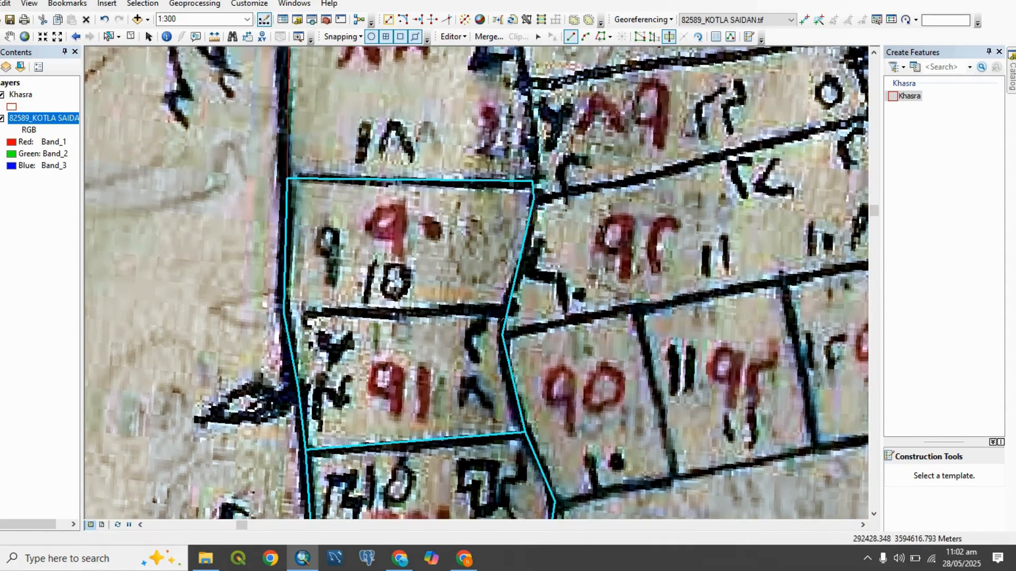
{"action": "left_click", "coordinate": [508, 309]}
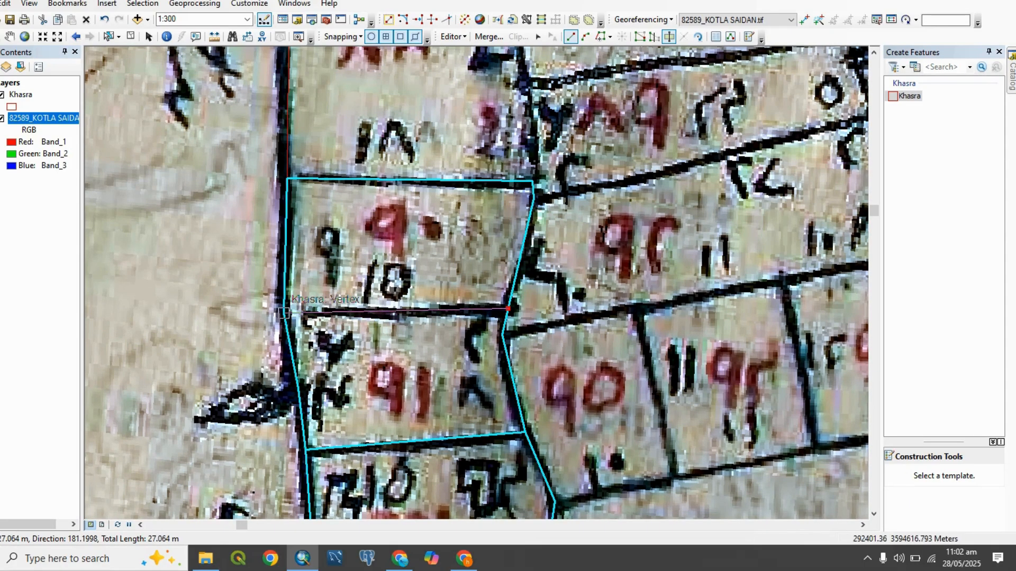
{"action": "double_click", "coordinate": [283, 313]}
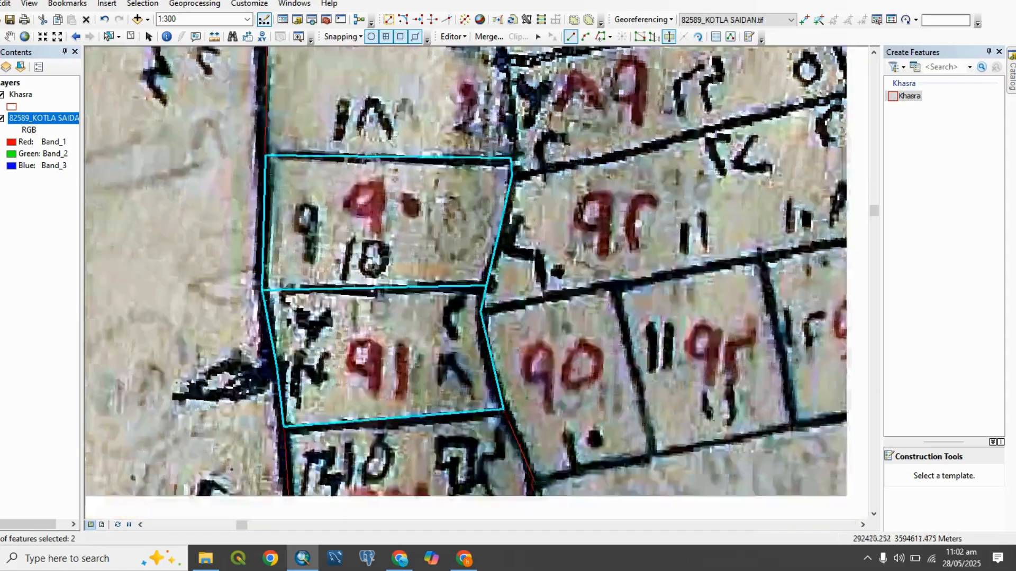
Step: Select the large remaining Khasra polygon and trace a cut line from plot 95's north-western corner along the northern edges of plots 95, 94 and 93
{"action": "left_click_drag", "start_coordinate": [386, 328], "coordinate": [225, 122]}
{"action": "left_click", "coordinate": [108, 37]}
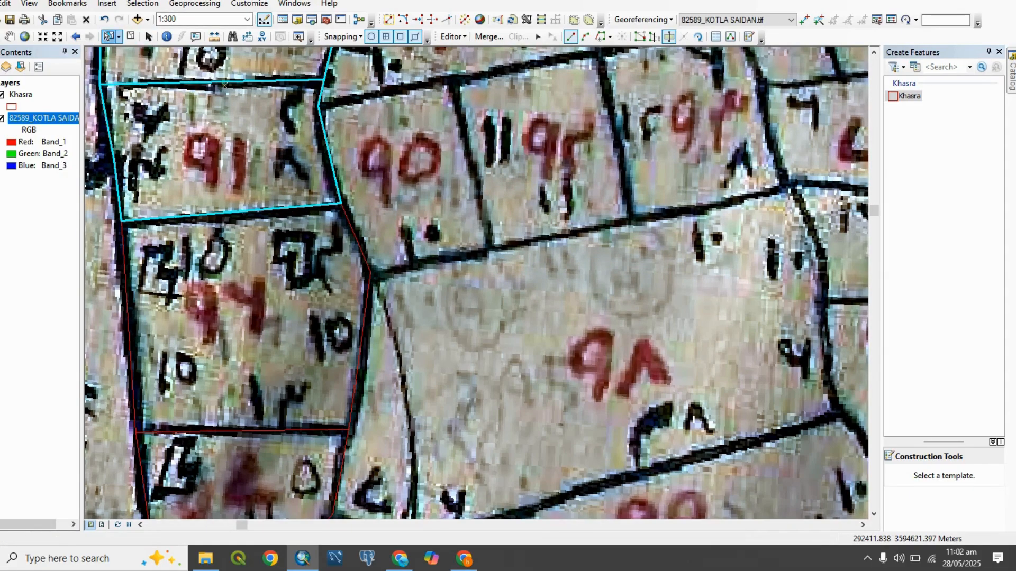
{"action": "left_click_drag", "start_coordinate": [254, 212], "coordinate": [284, 318]}
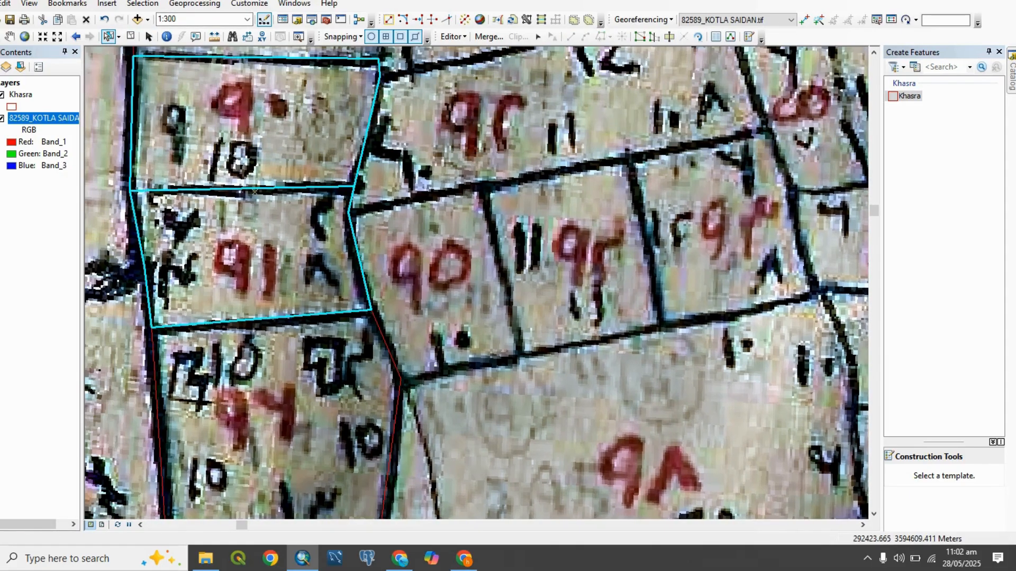
{"action": "left_click", "coordinate": [450, 296]}
{"action": "left_click_drag", "start_coordinate": [449, 296], "coordinate": [385, 271]}
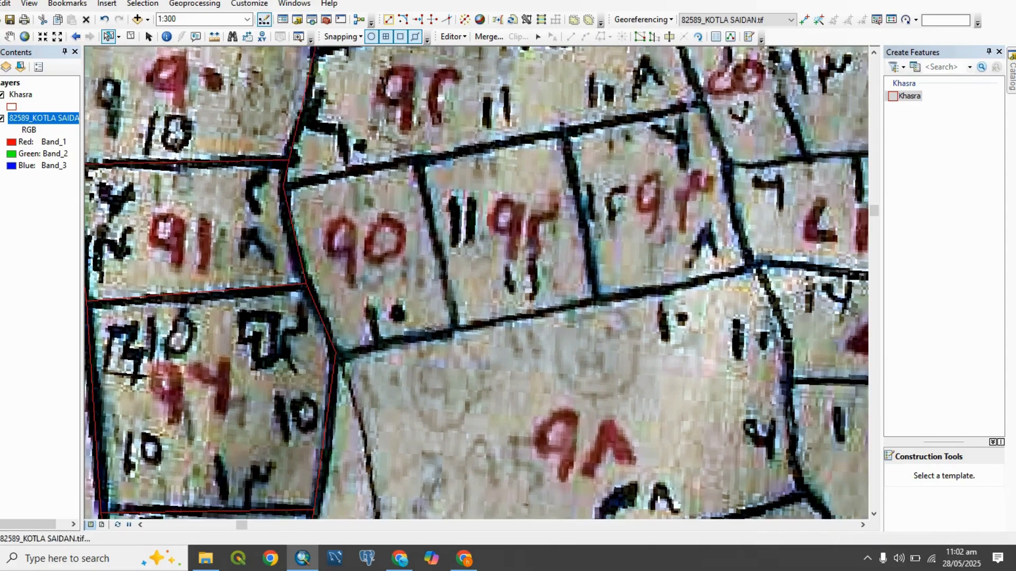
{"action": "left_click", "coordinate": [669, 37]}
{"action": "left_click", "coordinate": [283, 186]}
{"action": "left_click", "coordinate": [417, 161]}
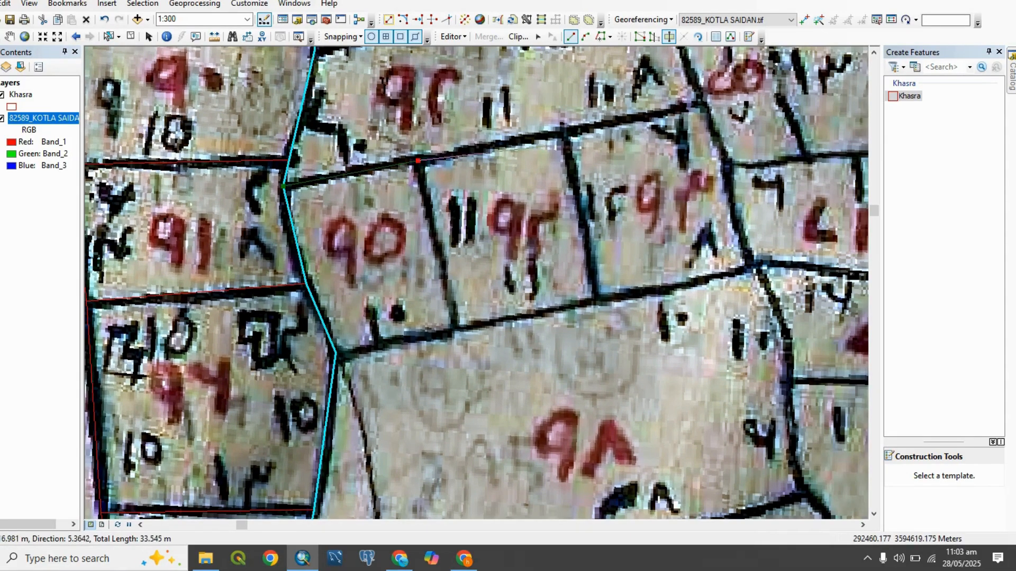
{"action": "left_click", "coordinate": [565, 133]}
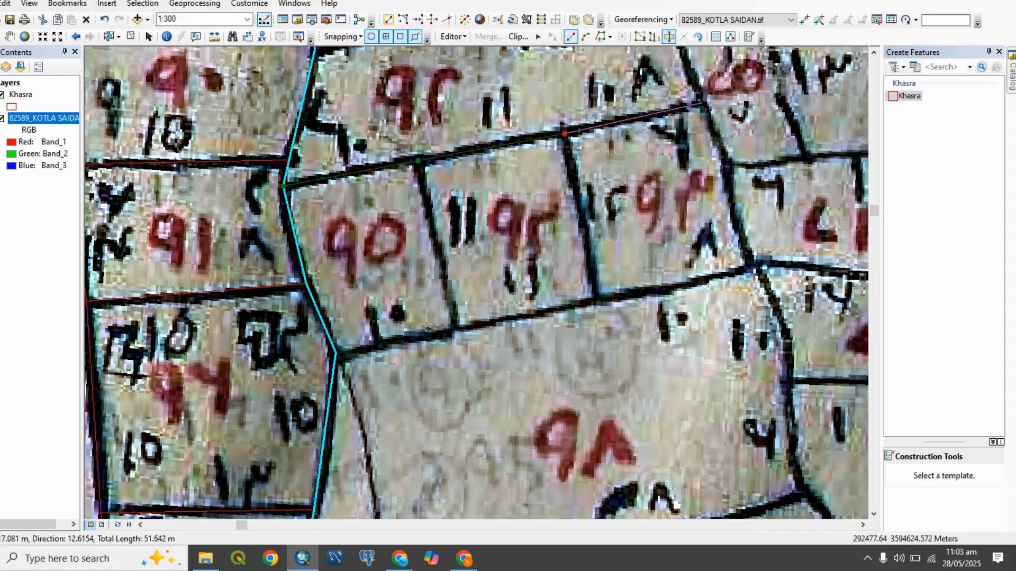
{"action": "left_click", "coordinate": [702, 102]}
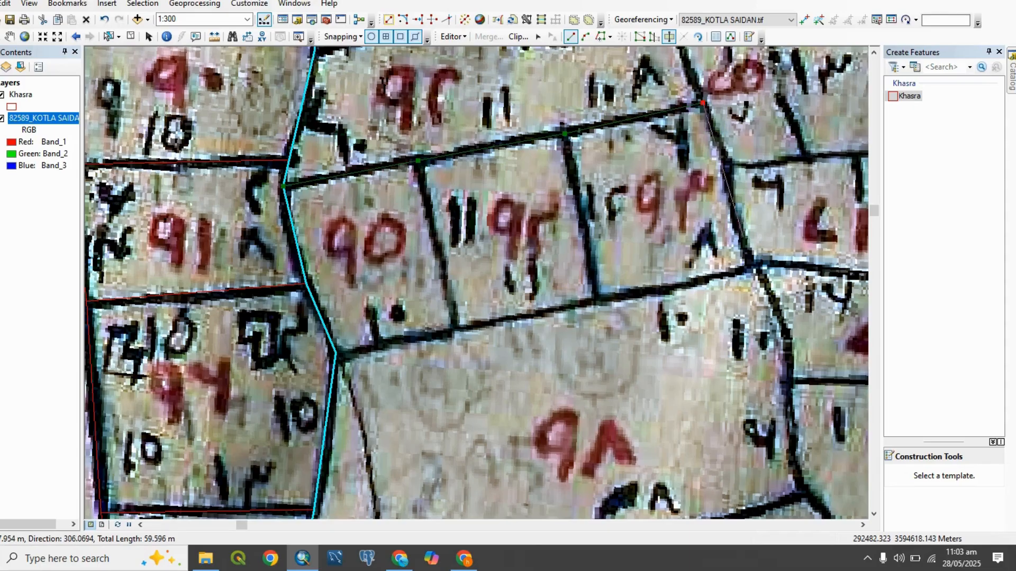
Step: Continue the cut line down plot 93's eastern edge, re-placing its south-eastern corner, and along the southern edges of plots 93, 94 and 95 into plot 96
{"action": "left_click", "coordinate": [754, 263]}
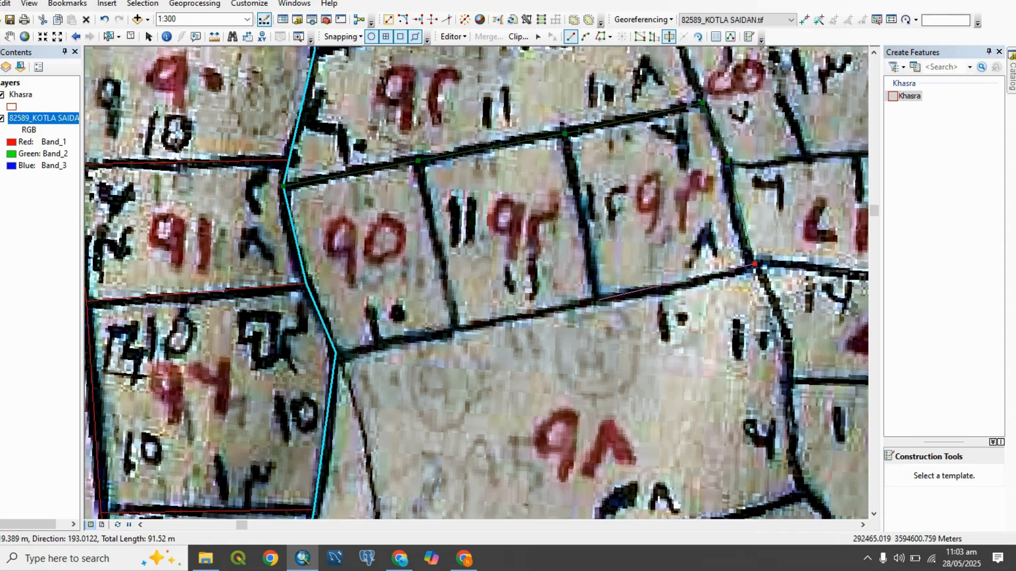
{"action": "right_click", "coordinate": [700, 319]}
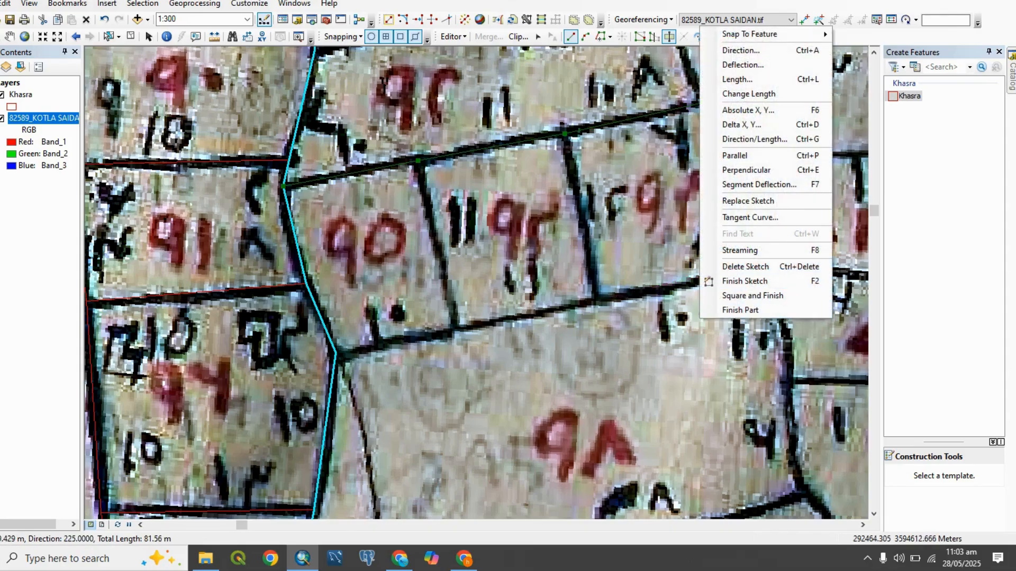
{"action": "key", "text": "Escape"}
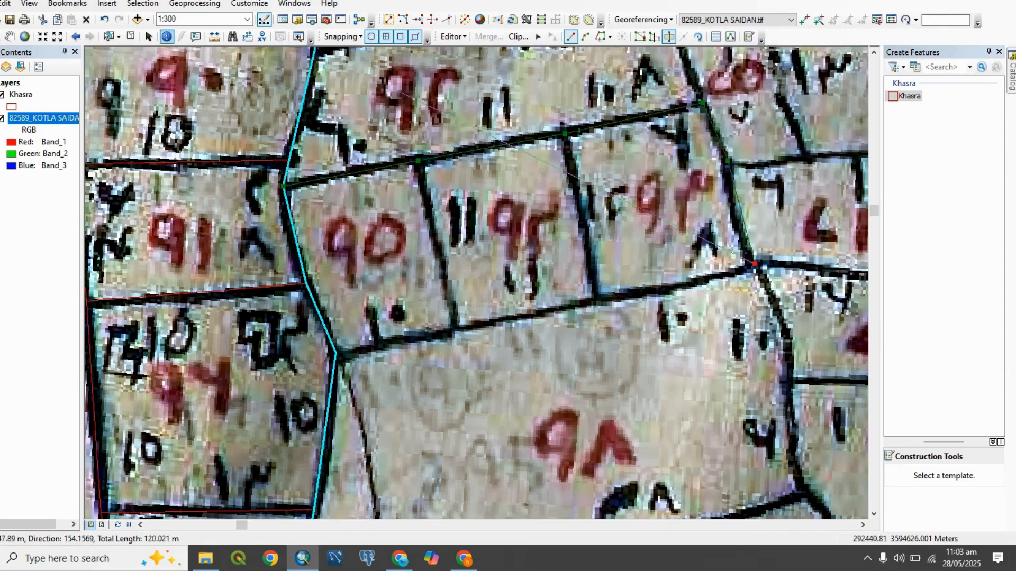
{"action": "key", "text": "ctrl+z"}
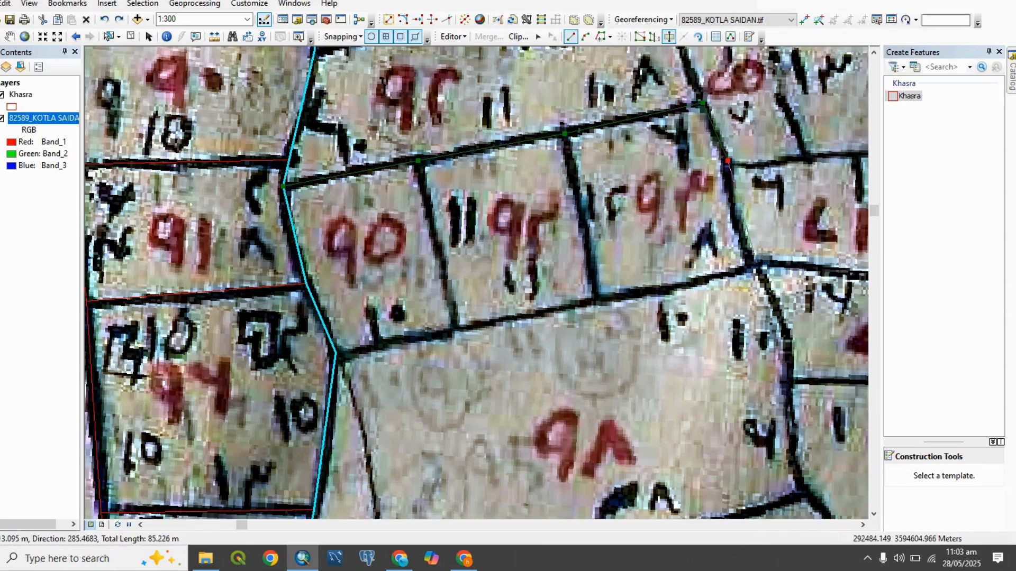
{"action": "left_click", "coordinate": [750, 267]}
{"action": "left_click", "coordinate": [597, 299]}
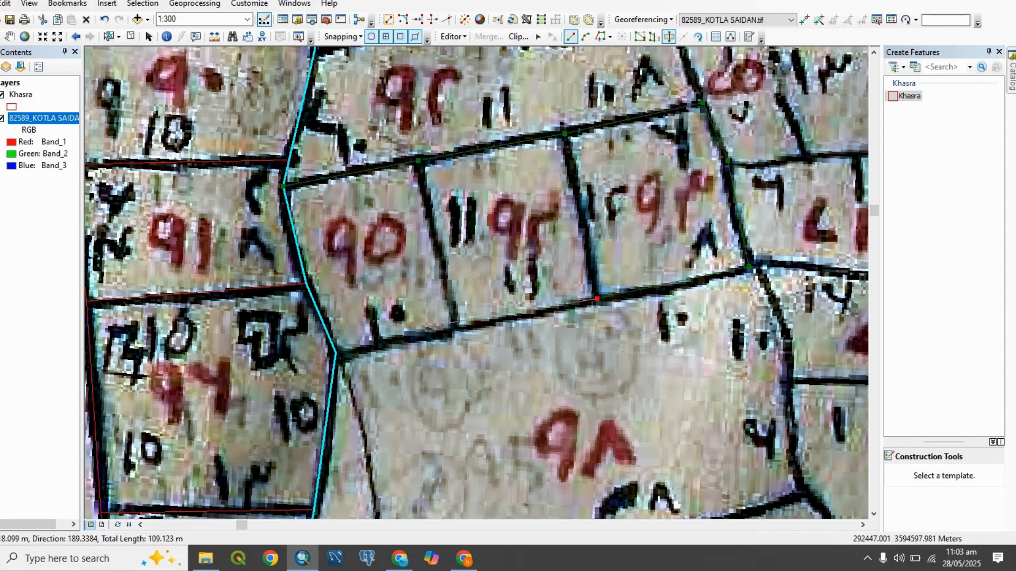
{"action": "left_click", "coordinate": [454, 329]}
{"action": "left_click", "coordinate": [336, 352]}
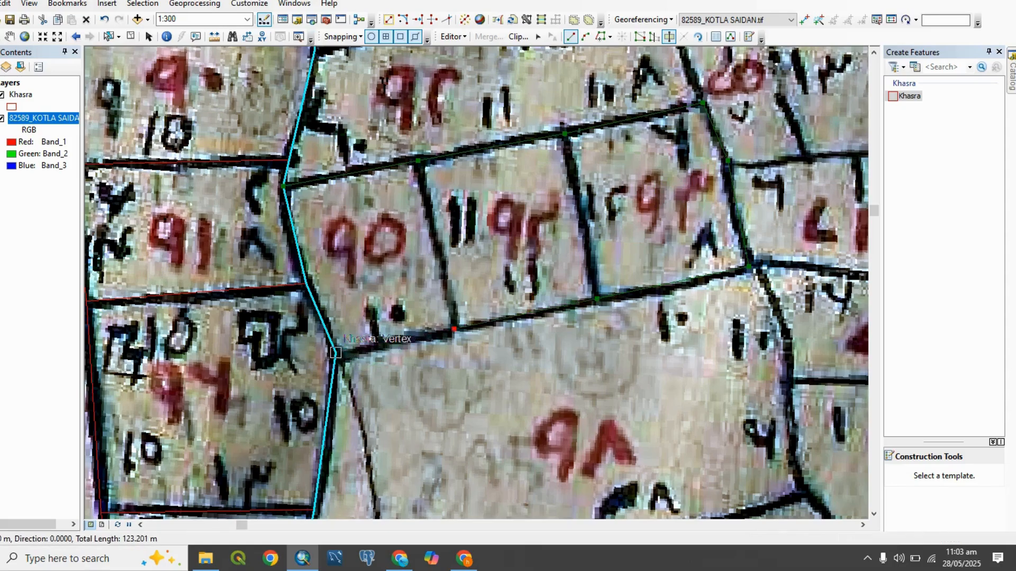
{"action": "double_click", "coordinate": [270, 362]}
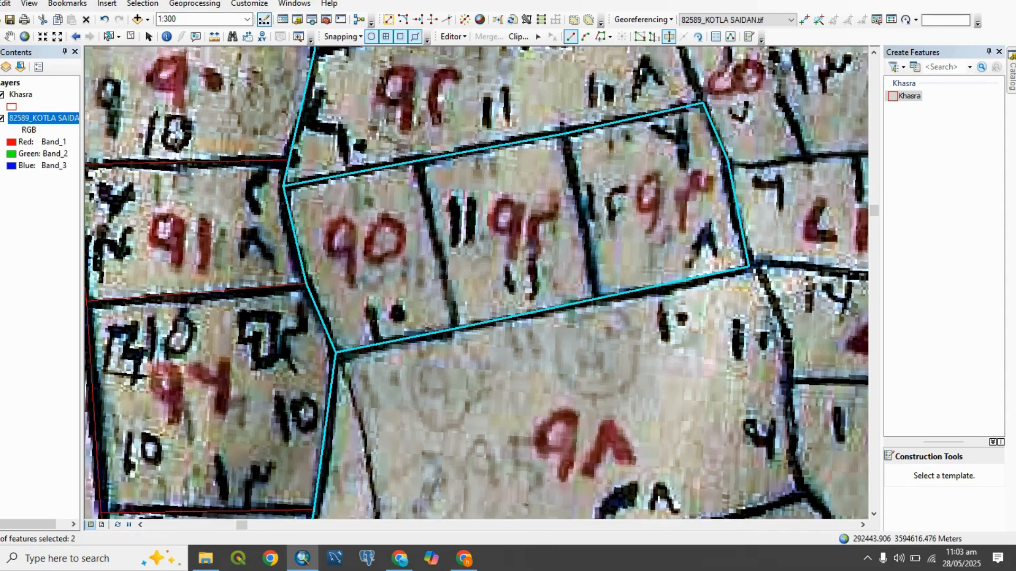
Step: Cut plot 95 from plot 94 along their shared edge, ending the line south of the block inside plot 98
{"action": "left_click", "coordinate": [418, 160]}
{"action": "left_click", "coordinate": [454, 329]}
{"action": "left_click", "coordinate": [529, 372]}
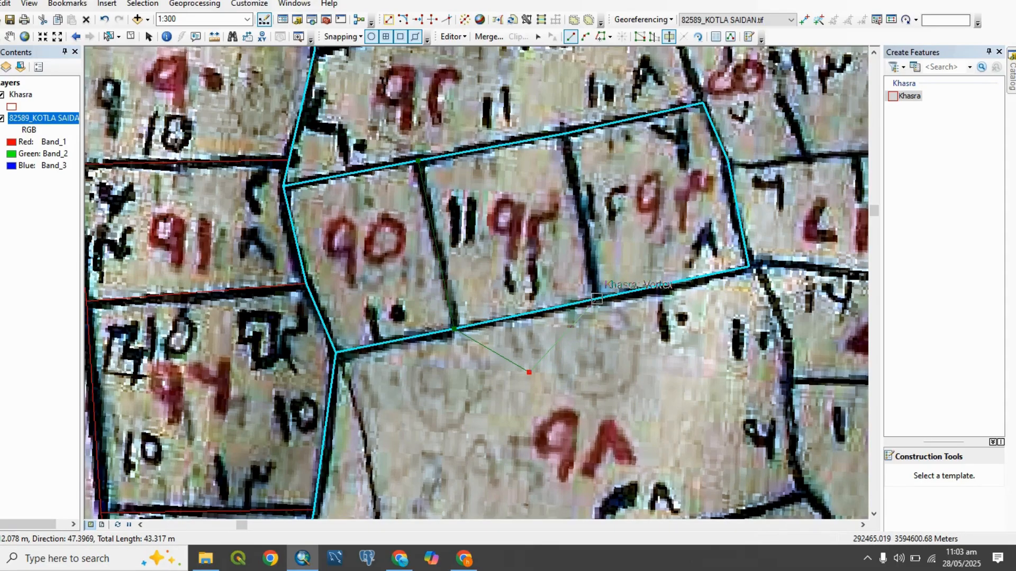
{"action": "double_click", "coordinate": [569, 348]}
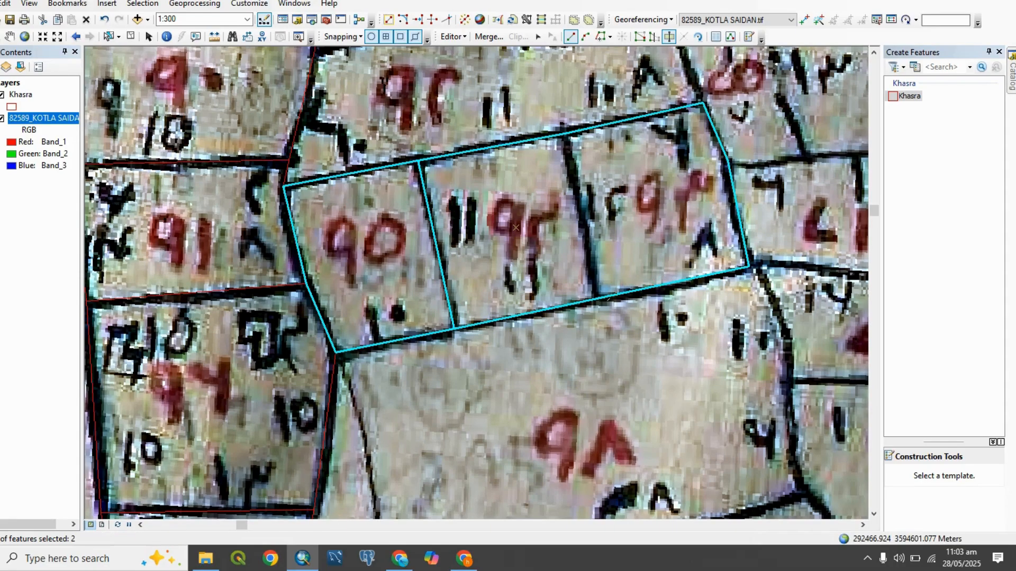
Step: Cut plot 94 from plot 93 along their shared edge, from the southern boundary past the northern one
{"action": "left_click", "coordinate": [596, 300]}
{"action": "left_click", "coordinate": [565, 134]}
{"action": "double_click", "coordinate": [533, 103]}
{"action": "left_click", "coordinate": [108, 36]}
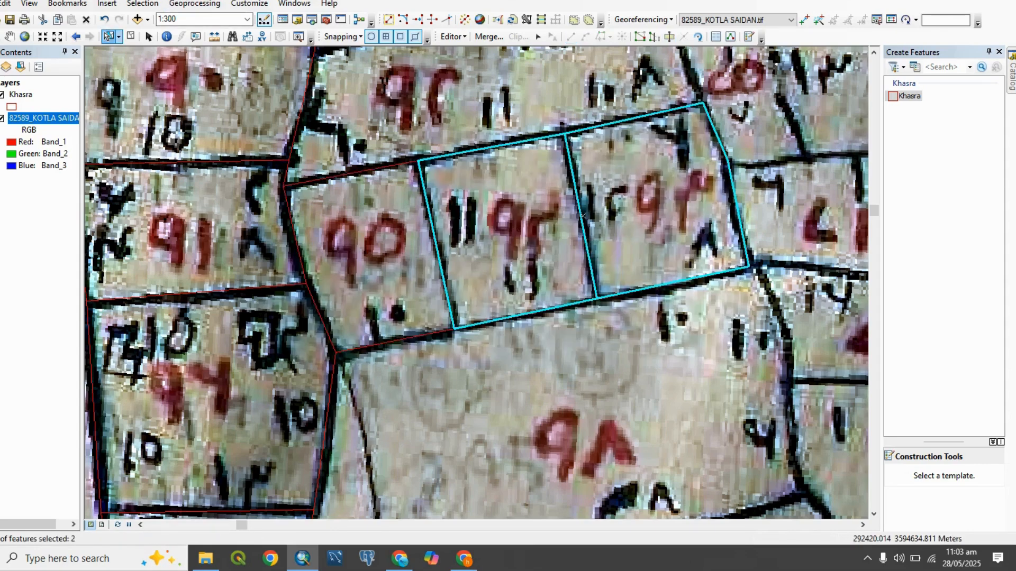
{"action": "scroll", "coordinate": [476, 272], "scroll_direction": "down", "scroll_amount": 2}
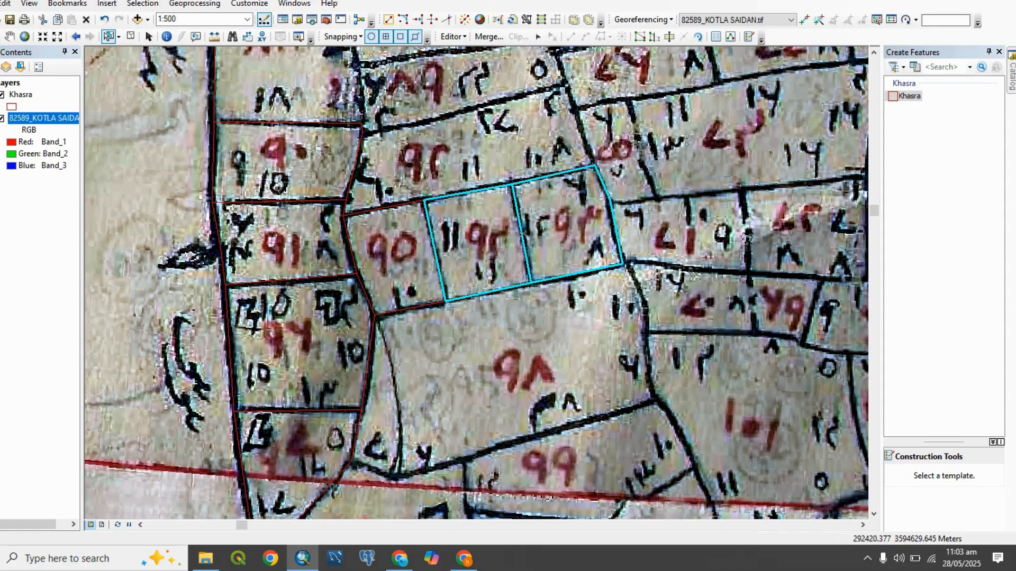
Step: Select plot 95 and open its attributes at the K field
{"action": "left_click", "coordinate": [395, 258]}
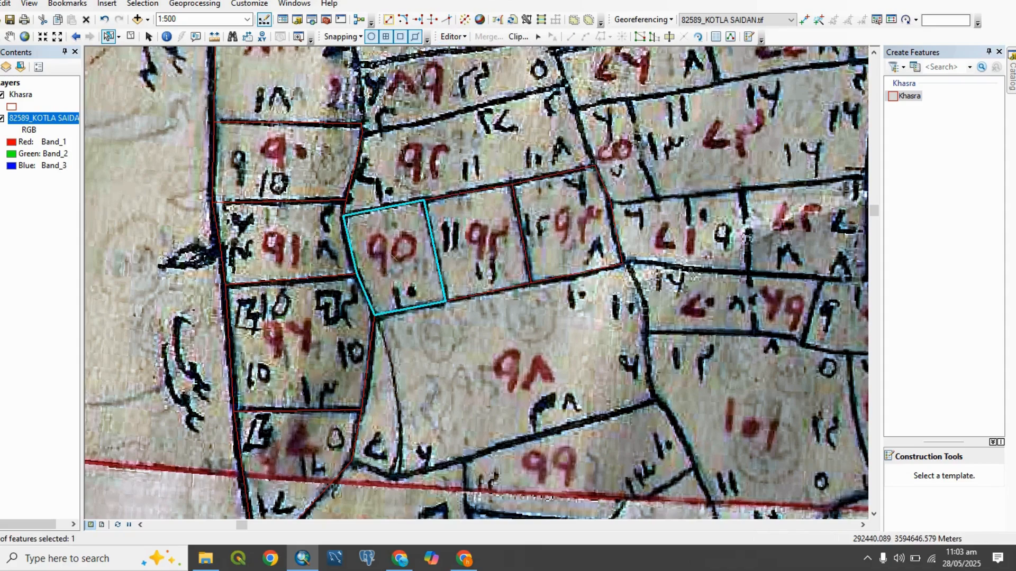
{"action": "left_click", "coordinate": [715, 37]}
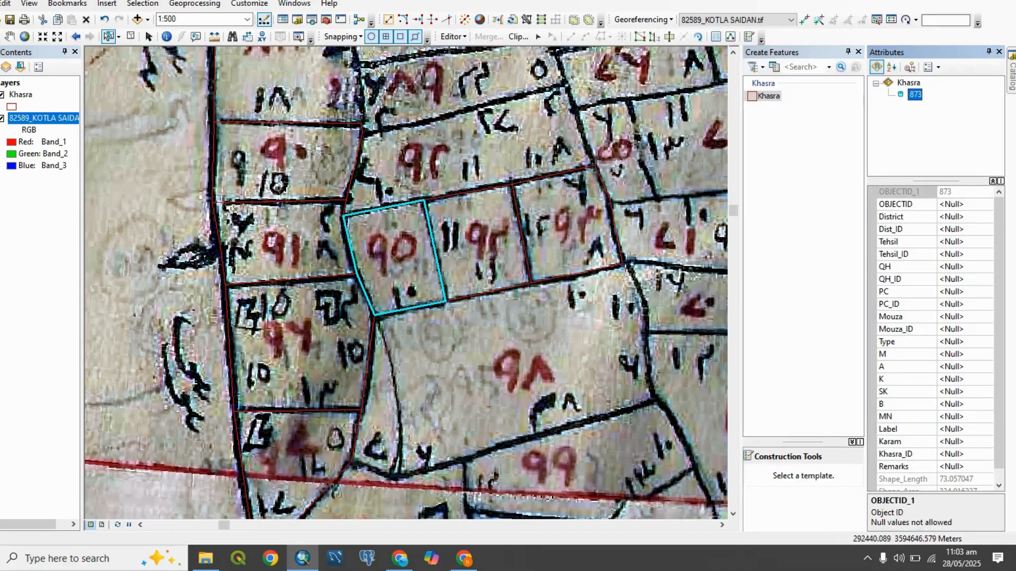
{"action": "left_click", "coordinate": [963, 379]}
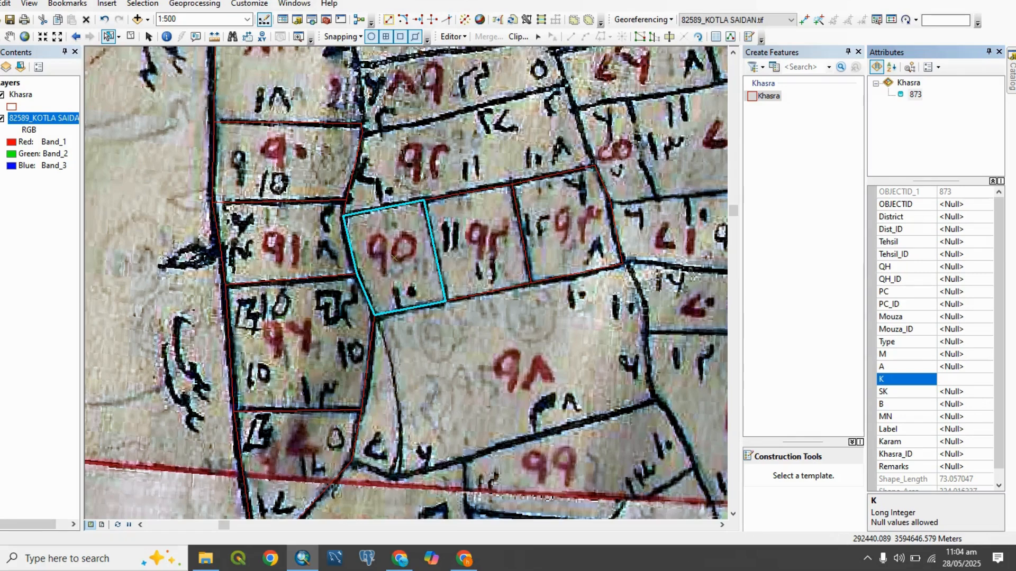
Step: Select the large remaining Khasra polygon and trace a cut line from plot 93's south-eastern corner down plot 98's eastern edge
{"action": "scroll", "coordinate": [394, 257], "scroll_direction": "up", "scroll_amount": 2}
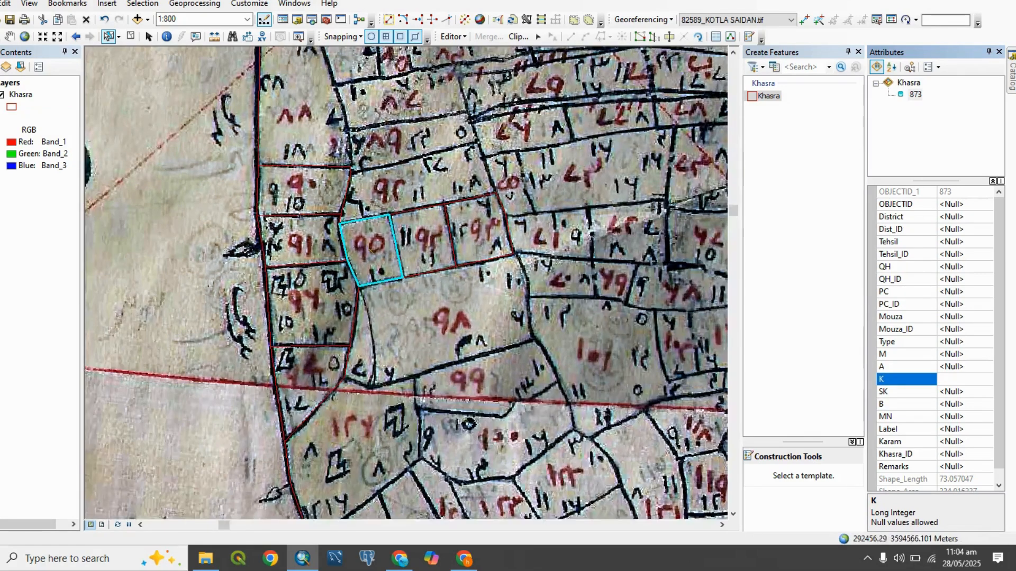
{"action": "left_click_drag", "start_coordinate": [432, 505], "coordinate": [434, 406]}
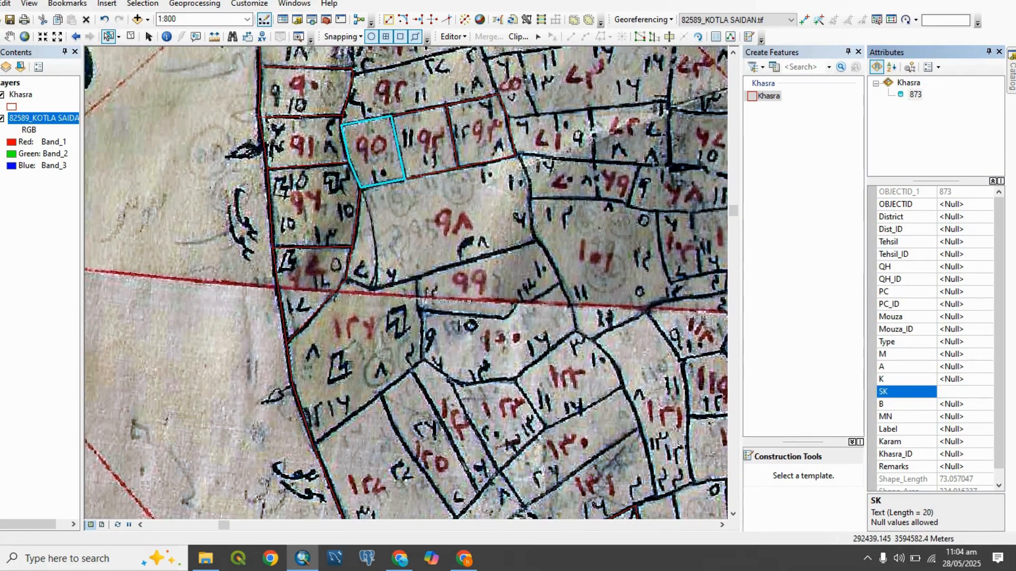
{"action": "left_click", "coordinate": [454, 373]}
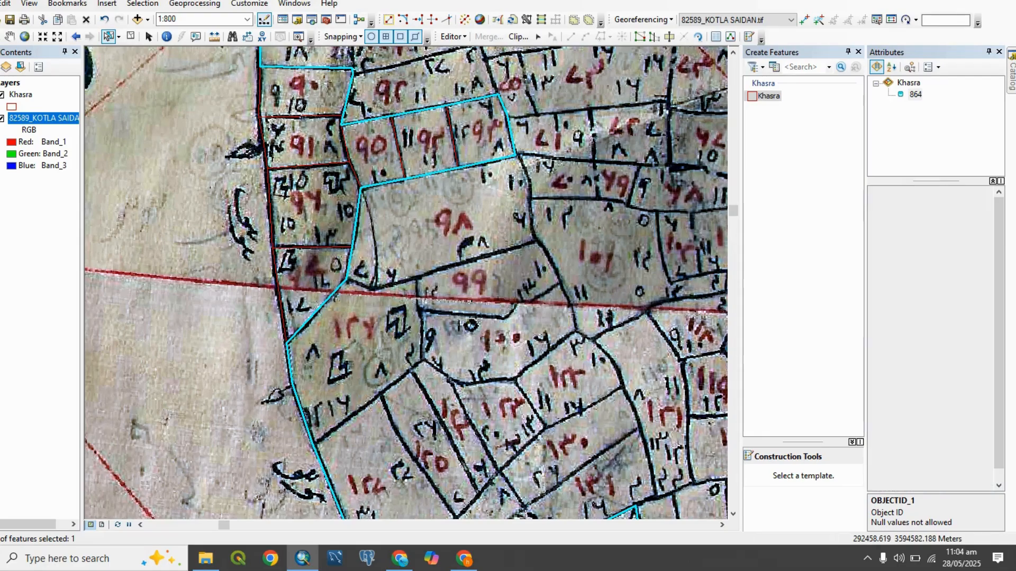
{"action": "left_click", "coordinate": [669, 36]}
{"action": "left_click", "coordinate": [516, 156]}
{"action": "scroll", "coordinate": [557, 157], "scroll_direction": "up", "scroll_amount": 2}
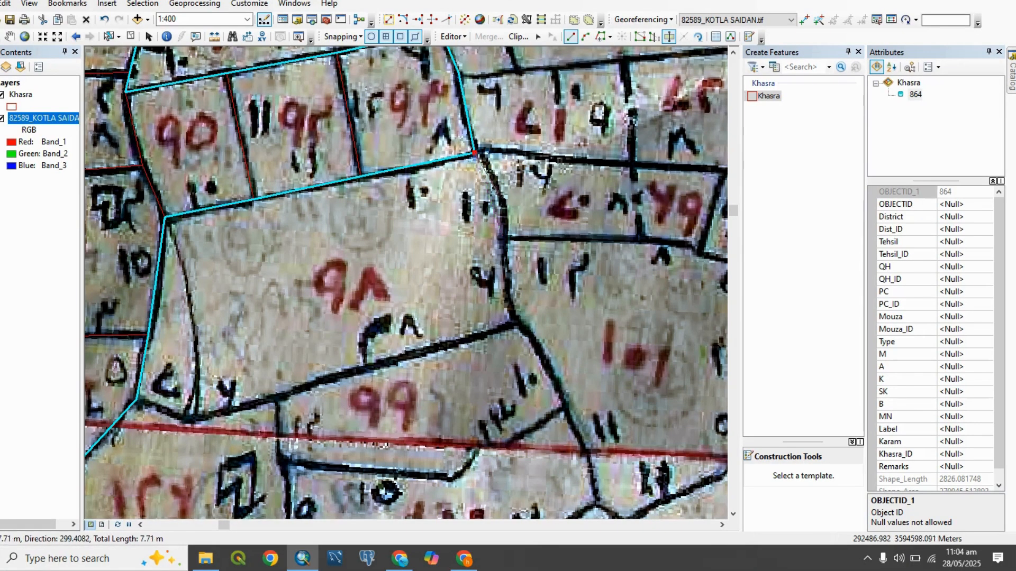
{"action": "left_click", "coordinate": [502, 203]}
{"action": "left_click", "coordinate": [504, 238]}
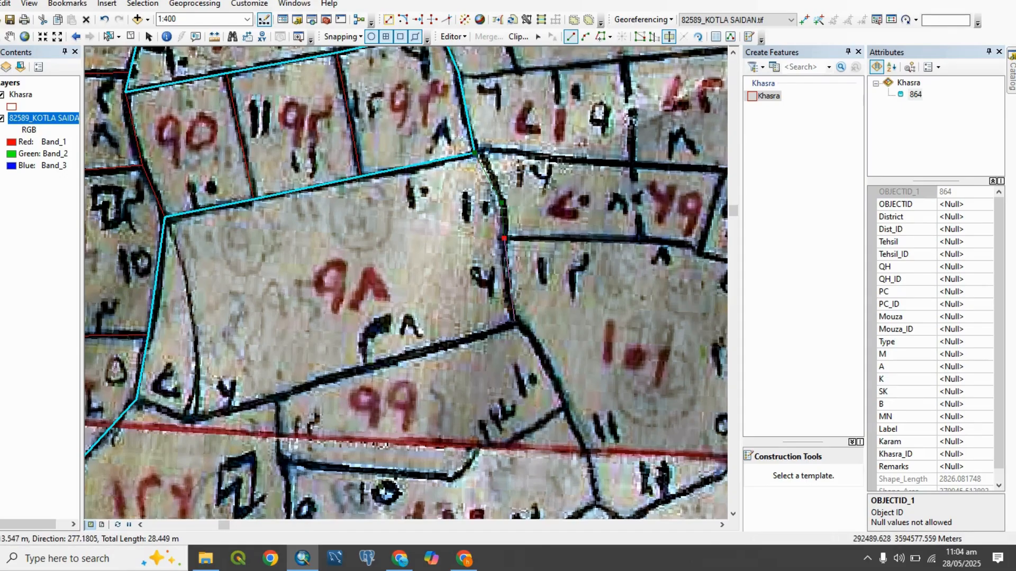
{"action": "left_click", "coordinate": [514, 322]}
Step: Continue the cut line along plot 98's southern edge and finish it at plot 97's eastern corner, separating plot 98
{"action": "left_click_drag", "start_coordinate": [374, 418], "coordinate": [448, 364]}
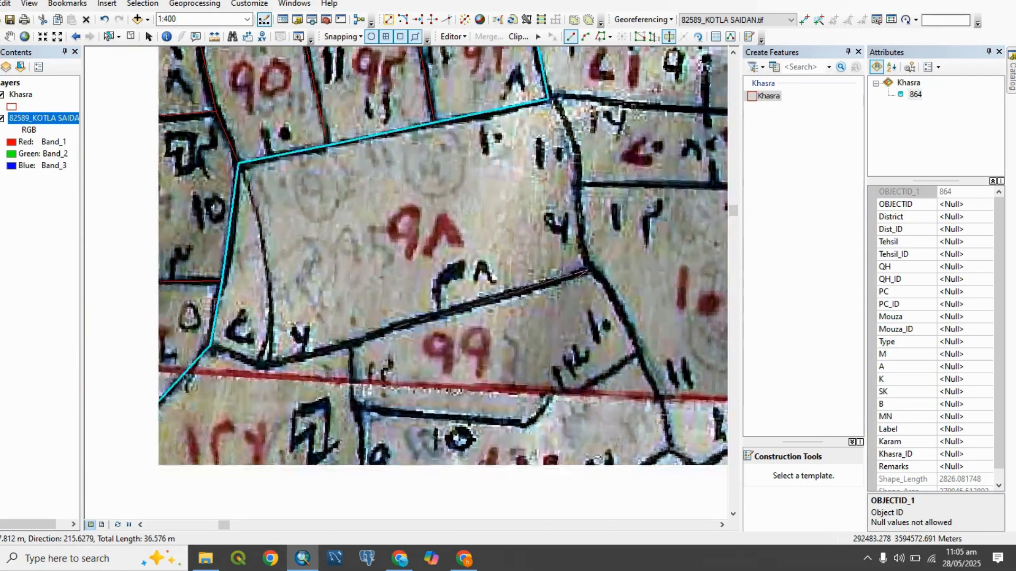
{"action": "left_click", "coordinate": [351, 344]}
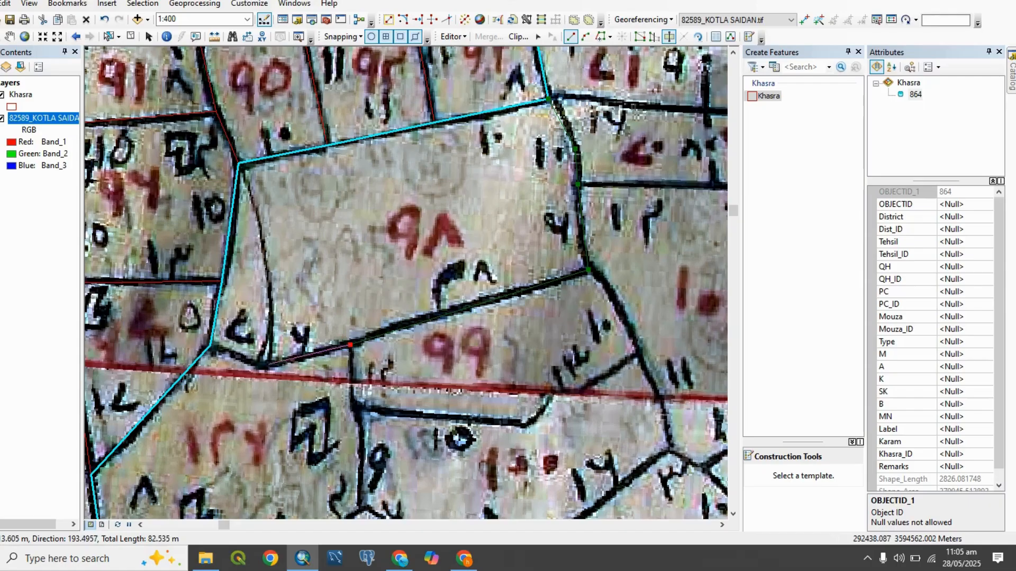
{"action": "left_click", "coordinate": [267, 366]}
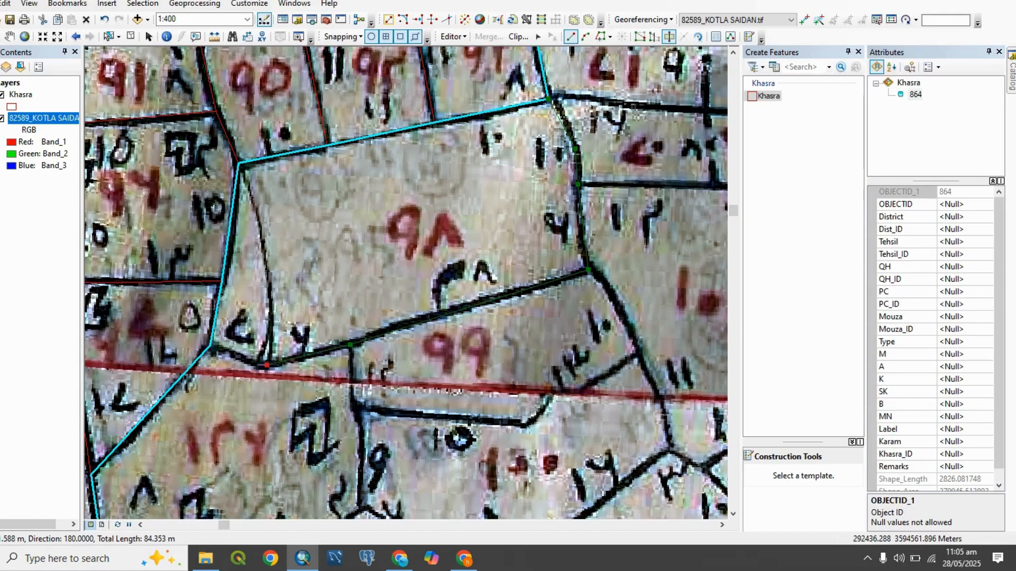
{"action": "double_click", "coordinate": [210, 345]}
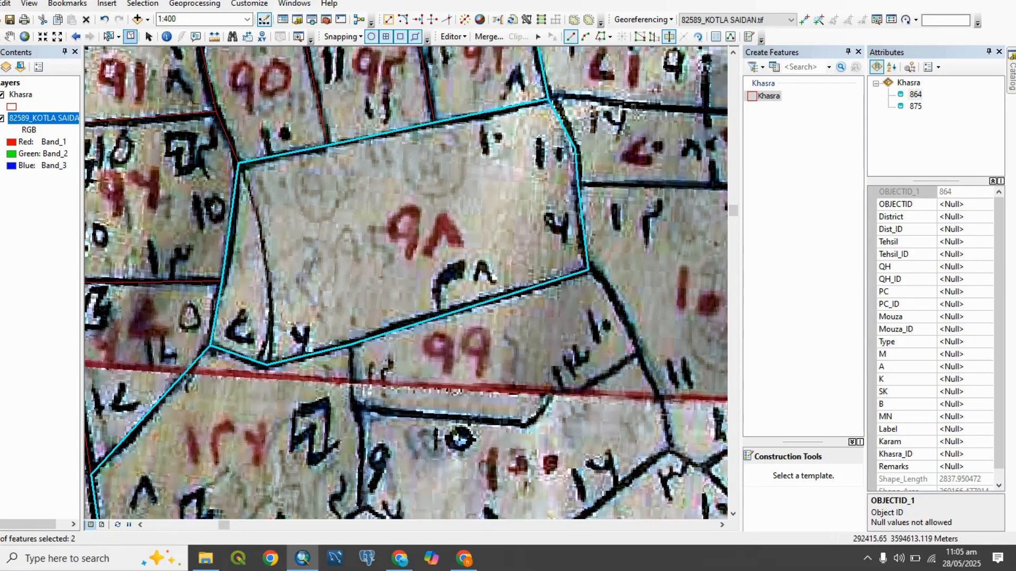
Step: Select the new plot 98 polygon and set its K attribute to 98
{"action": "left_click", "coordinate": [107, 36]}
{"action": "left_click", "coordinate": [396, 231]}
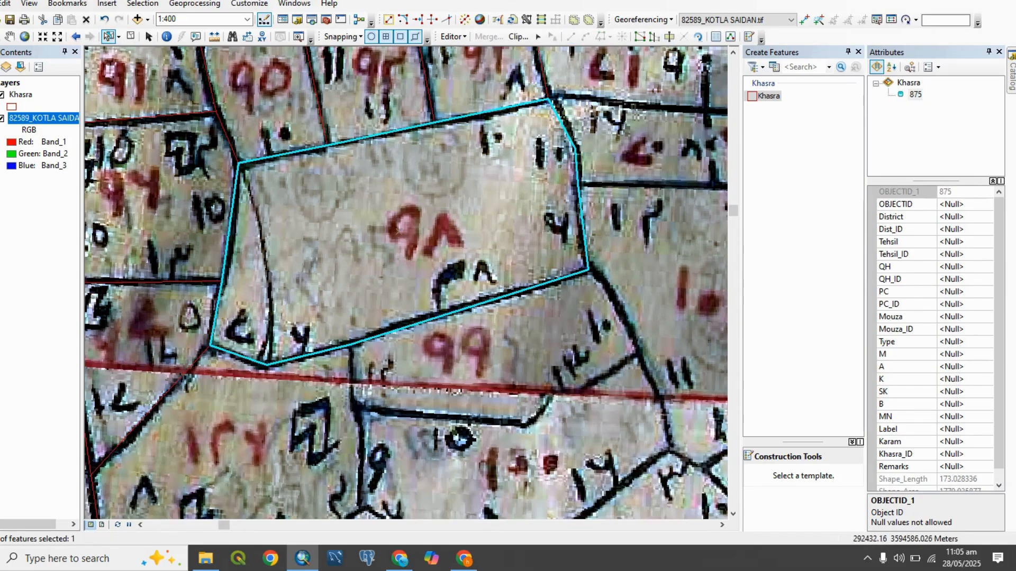
{"action": "left_click", "coordinate": [964, 379]}
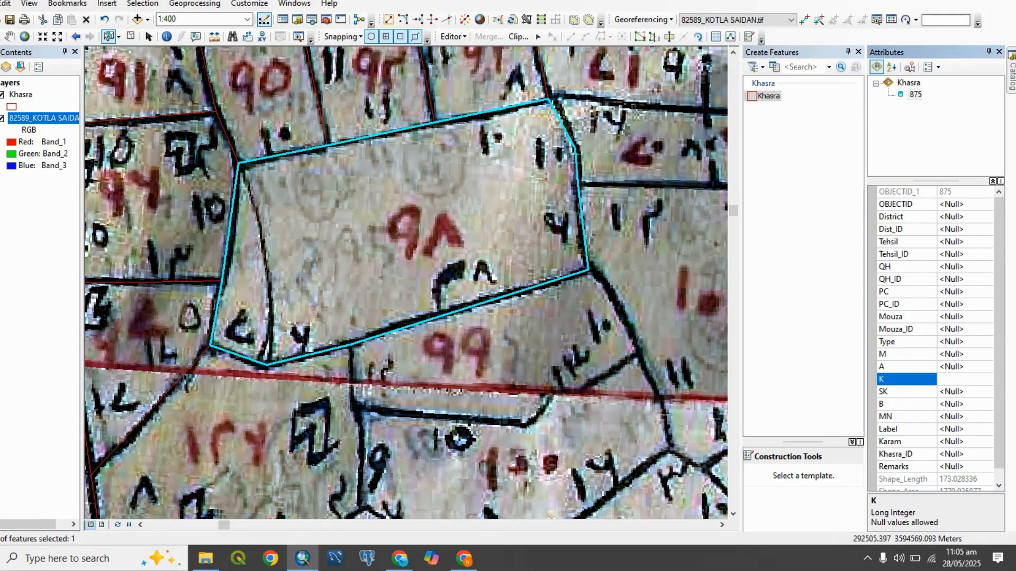
{"action": "key", "text": "Return"}
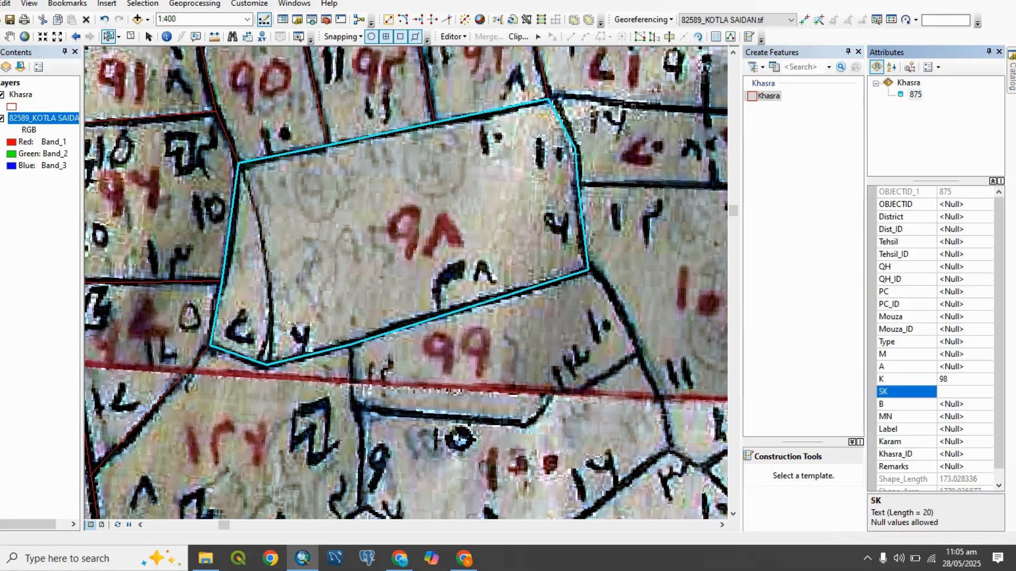
Step: Examine the numbered plots across the rest of the scanned map, from south of plot 98 round to the northern and eastern sheets
{"action": "scroll", "coordinate": [396, 231], "scroll_direction": "down", "scroll_amount": 2}
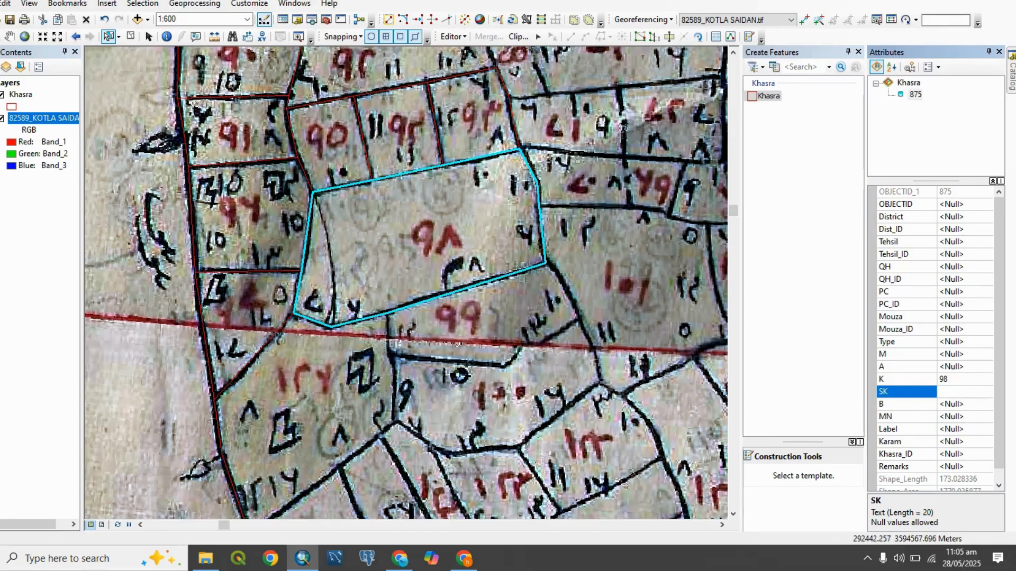
{"action": "left_click_drag", "start_coordinate": [456, 338], "coordinate": [320, 141]}
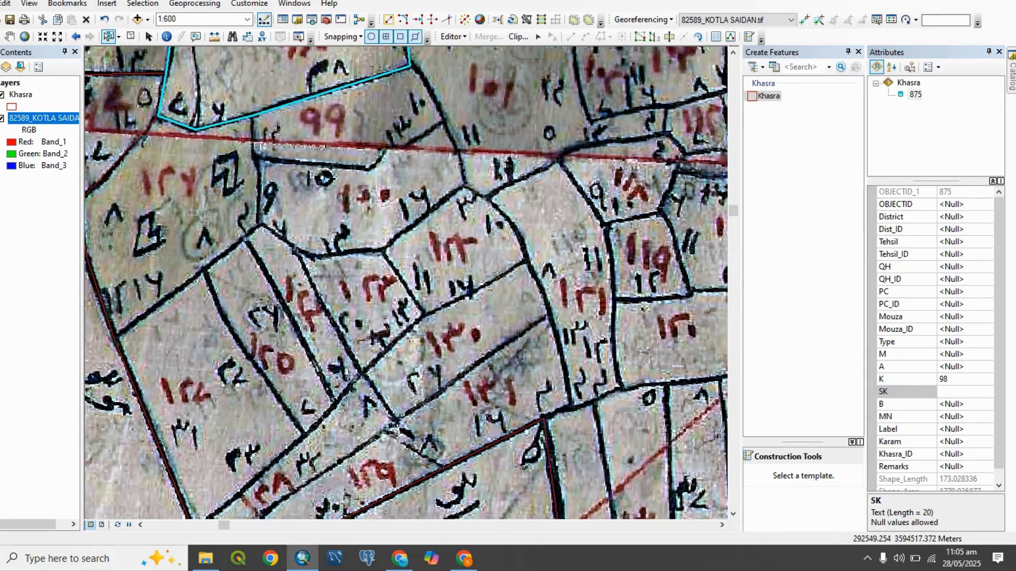
{"action": "left_click_drag", "start_coordinate": [476, 127], "coordinate": [234, 258]}
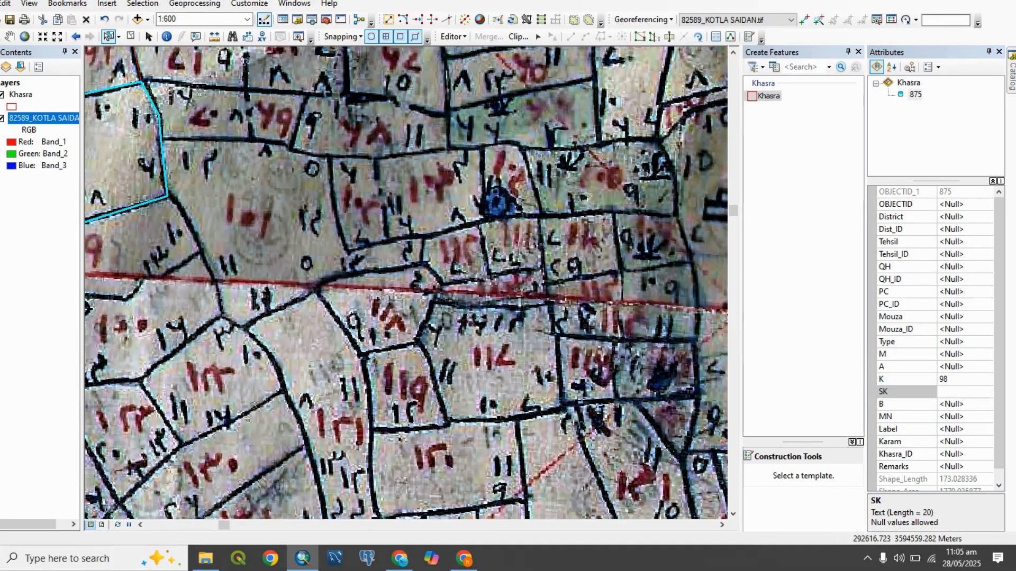
{"action": "left_click", "coordinate": [957, 392]}
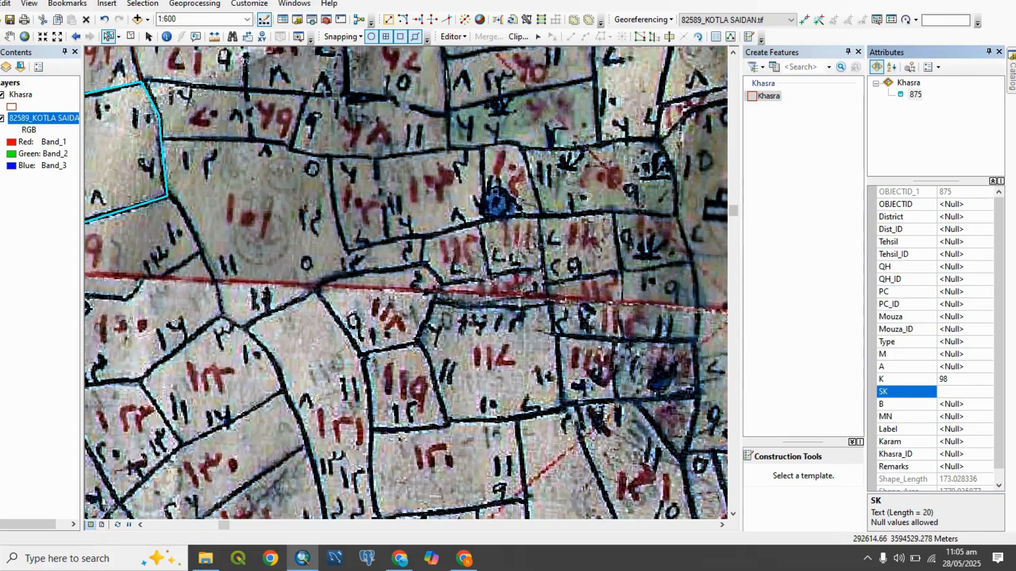
{"action": "left_click_drag", "start_coordinate": [556, 424], "coordinate": [377, 209]}
{"action": "scroll", "coordinate": [444, 205], "scroll_direction": "up", "scroll_amount": 1}
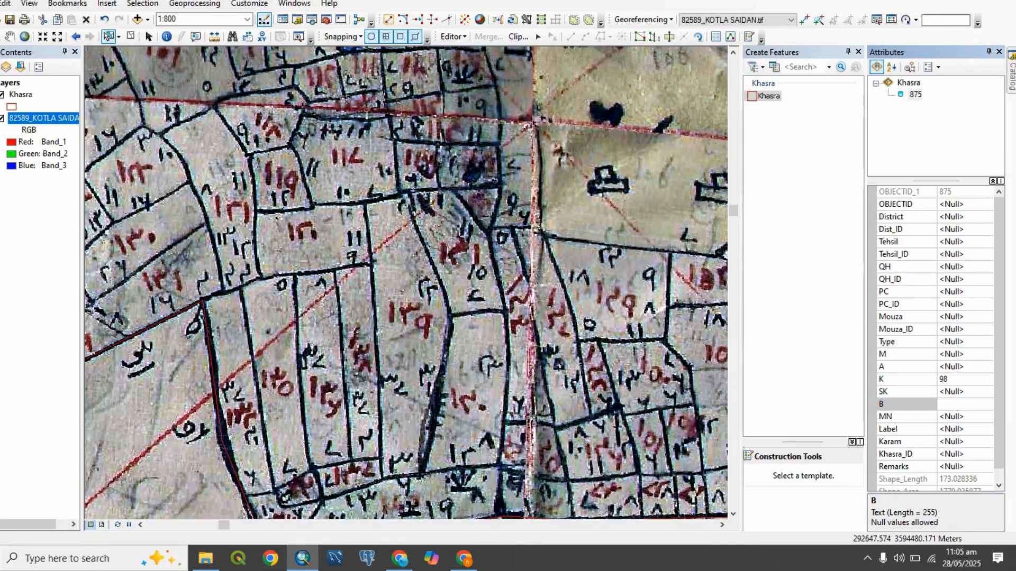
{"action": "left_click_drag", "start_coordinate": [564, 489], "coordinate": [409, 170]}
{"action": "left_click_drag", "start_coordinate": [663, 273], "coordinate": [455, 494]}
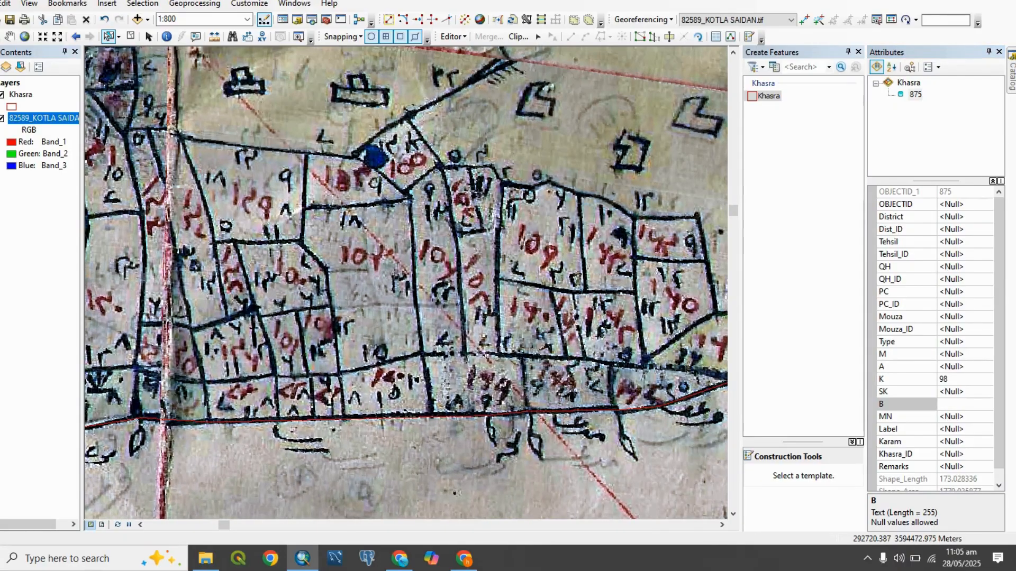
{"action": "left_click_drag", "start_coordinate": [556, 396], "coordinate": [378, 419]}
{"action": "left_click_drag", "start_coordinate": [105, 299], "coordinate": [363, 445]}
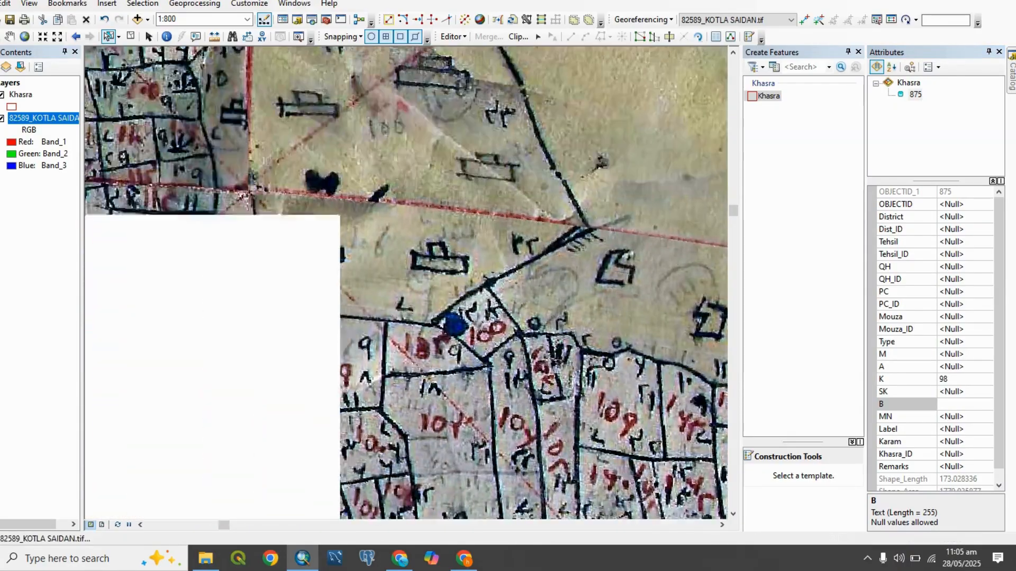
{"action": "left_click_drag", "start_coordinate": [328, 153], "coordinate": [509, 357]}
{"action": "left_click_drag", "start_coordinate": [455, 124], "coordinate": [398, 365]}
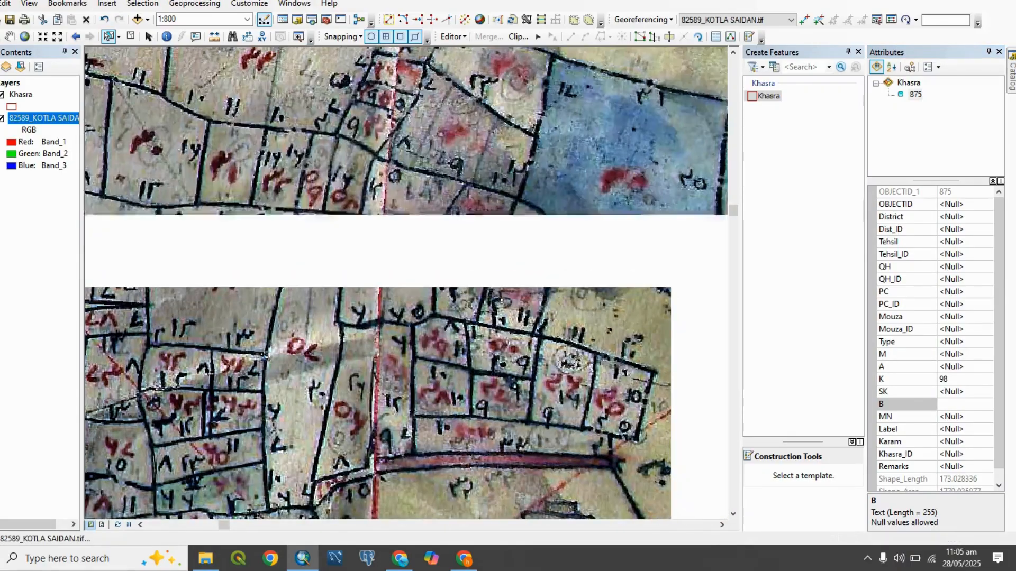
{"action": "left_click_drag", "start_coordinate": [266, 356], "coordinate": [528, 459]}
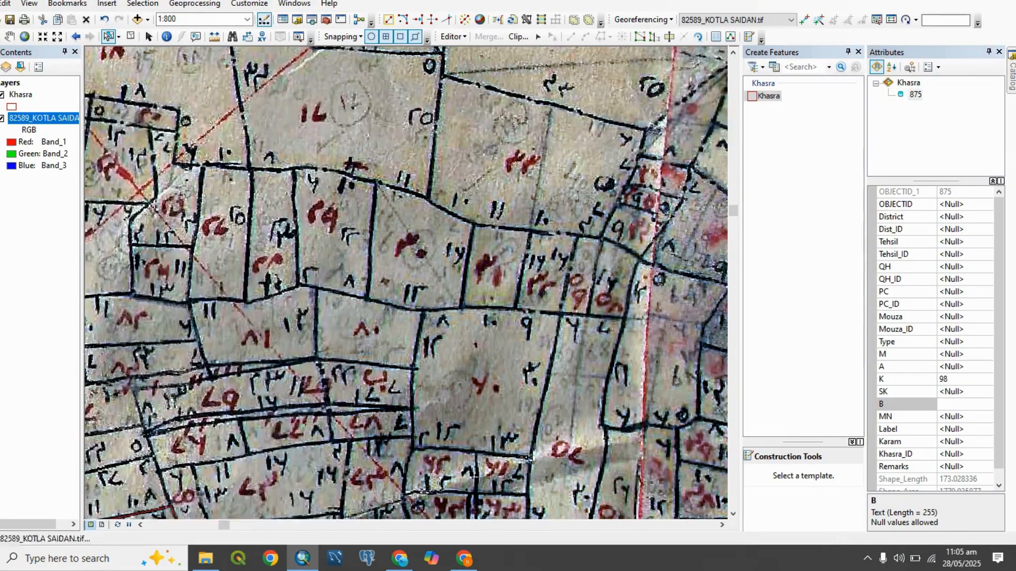
{"action": "left_click_drag", "start_coordinate": [128, 430], "coordinate": [351, 321]}
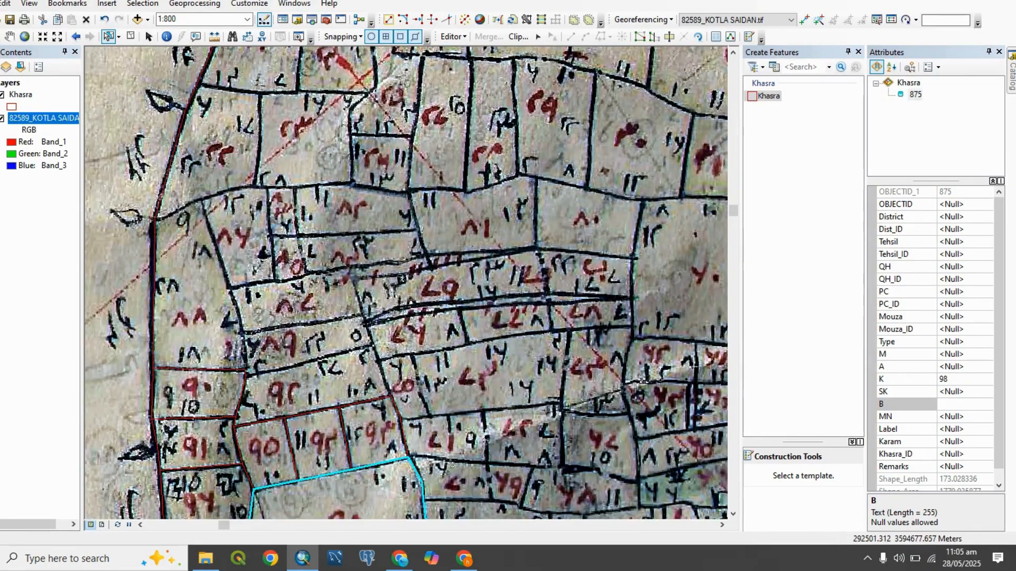
{"action": "left_click_drag", "start_coordinate": [372, 138], "coordinate": [355, 436]}
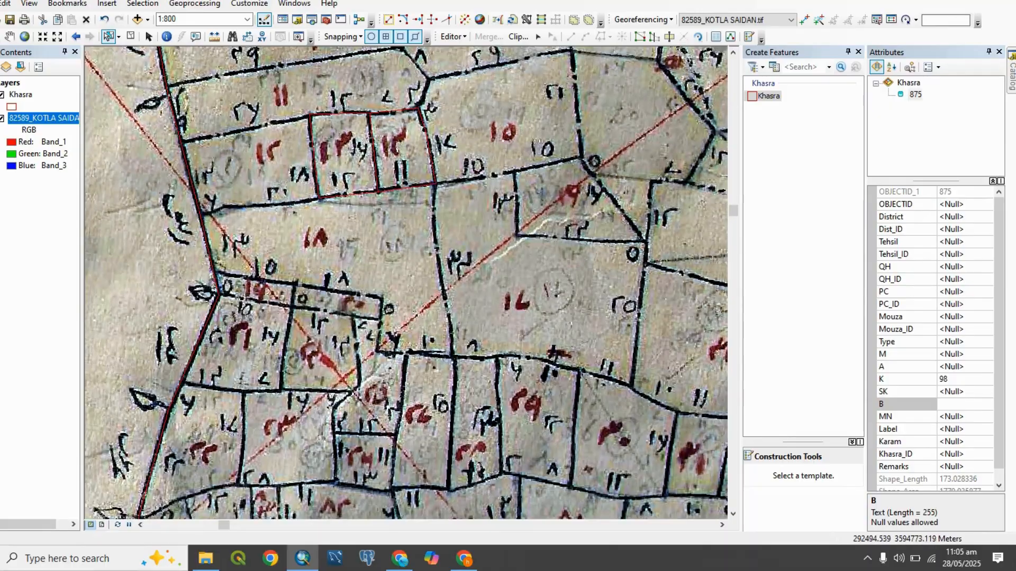
{"action": "left_click_drag", "start_coordinate": [425, 236], "coordinate": [213, 371]}
{"action": "scroll", "coordinate": [214, 371], "scroll_direction": "down", "scroll_amount": 1}
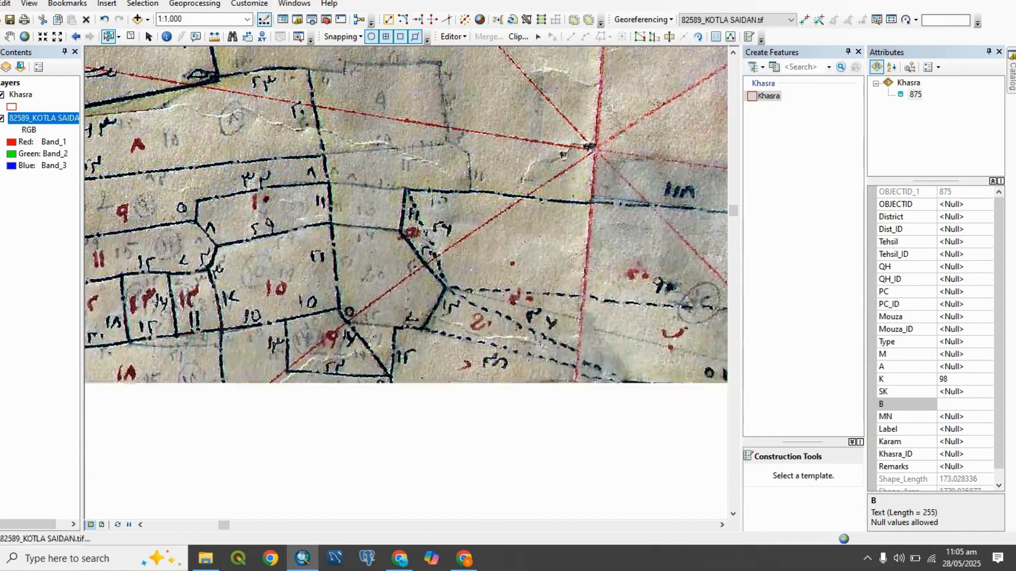
{"action": "left_click_drag", "start_coordinate": [577, 265], "coordinate": [248, 288]}
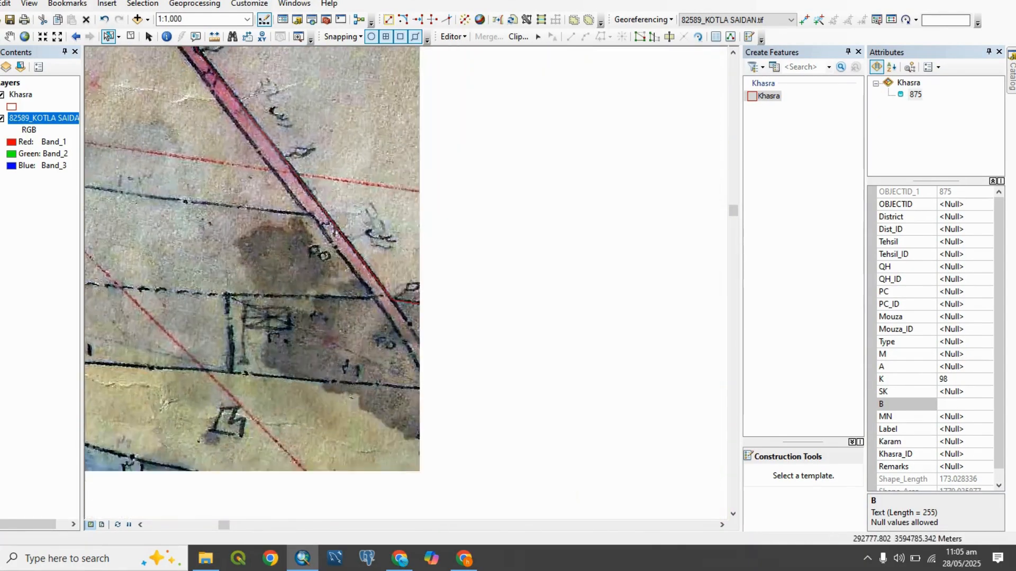